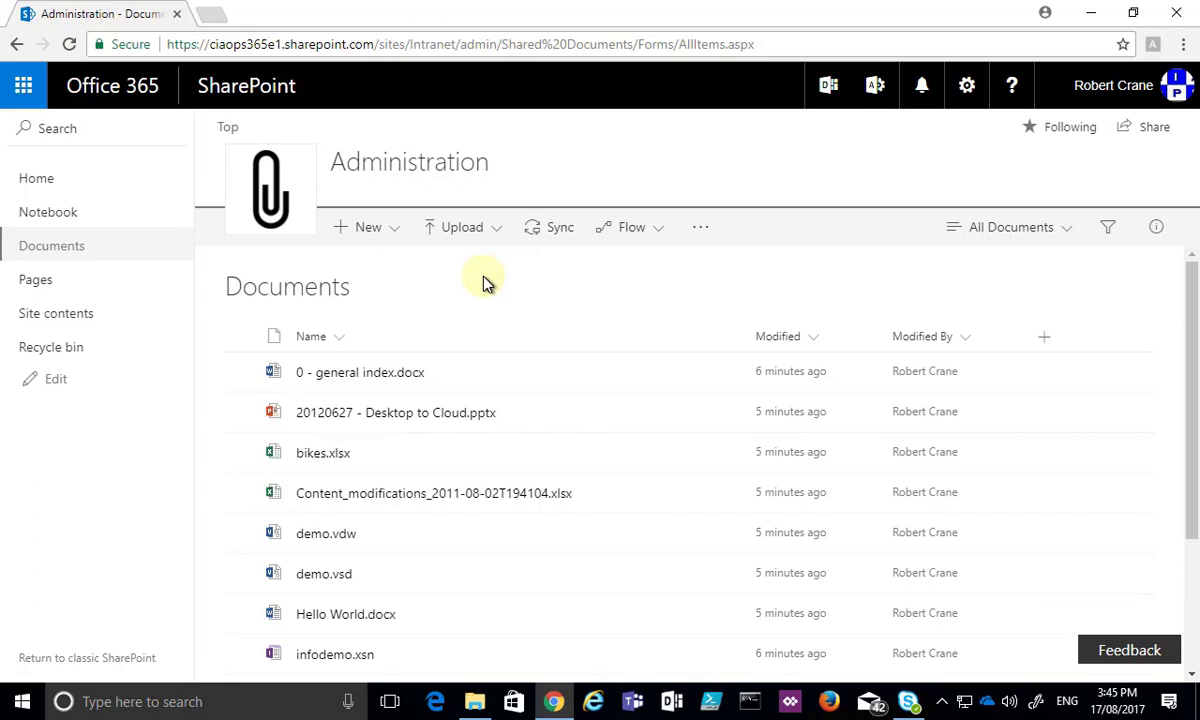
Open bikes.xlsx from the Documents library for editing in the browser
left_click(336, 455)
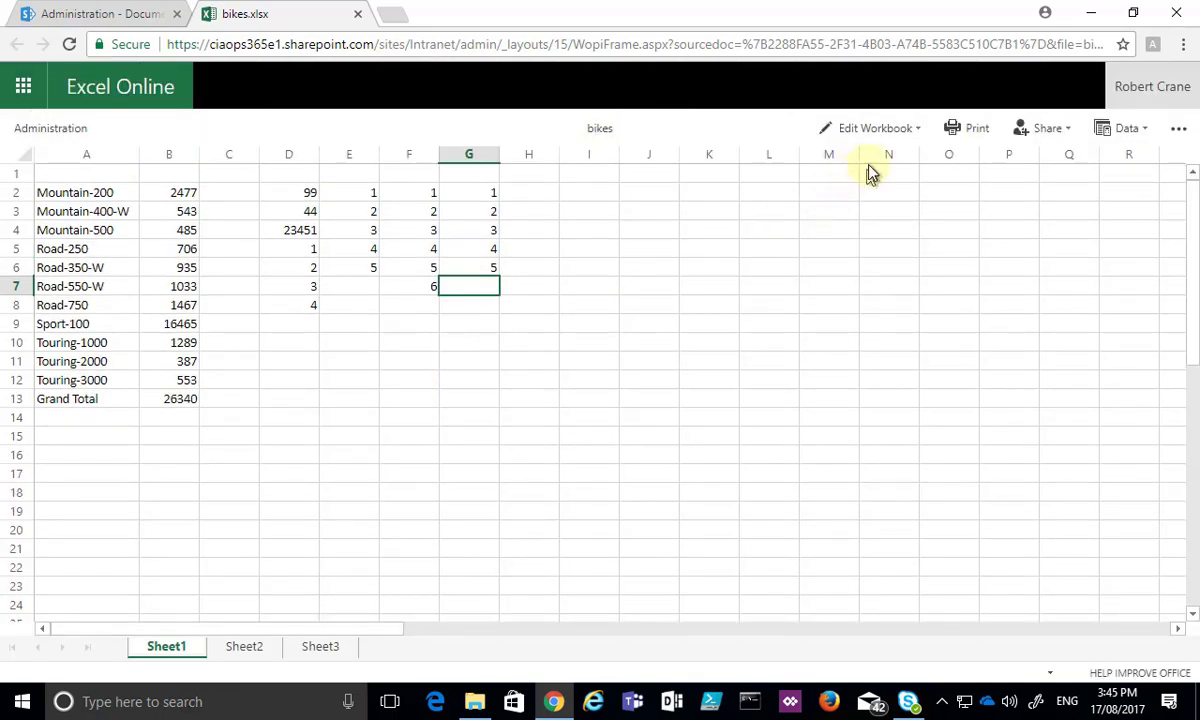
left_click(880, 135)
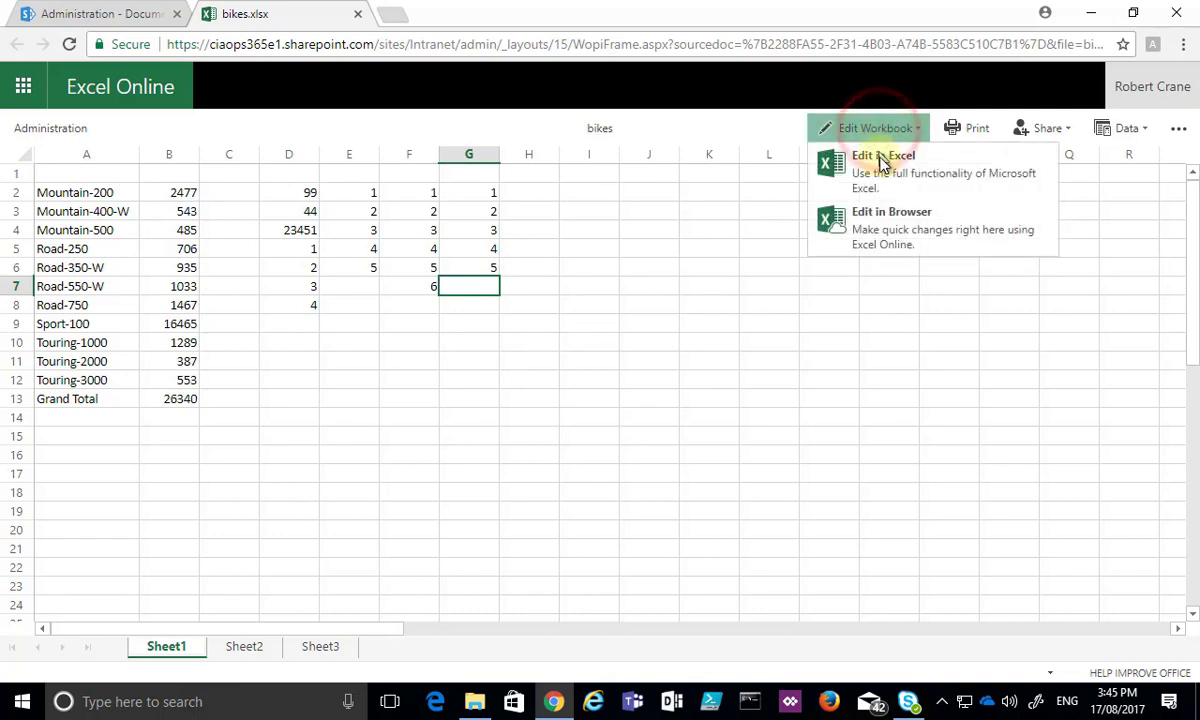
left_click(888, 222)
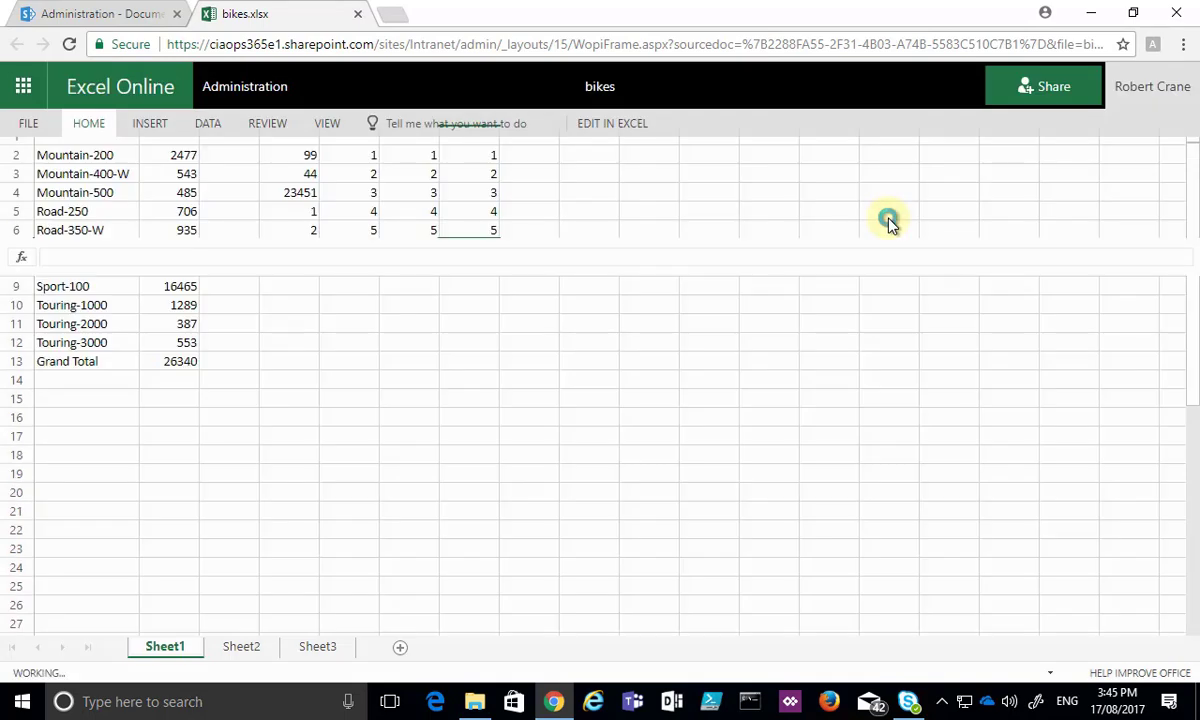
Enter the values 1 to 5 in cells H2 through H6 of Sheet1 and return to the Administration document library
left_click(549, 322)
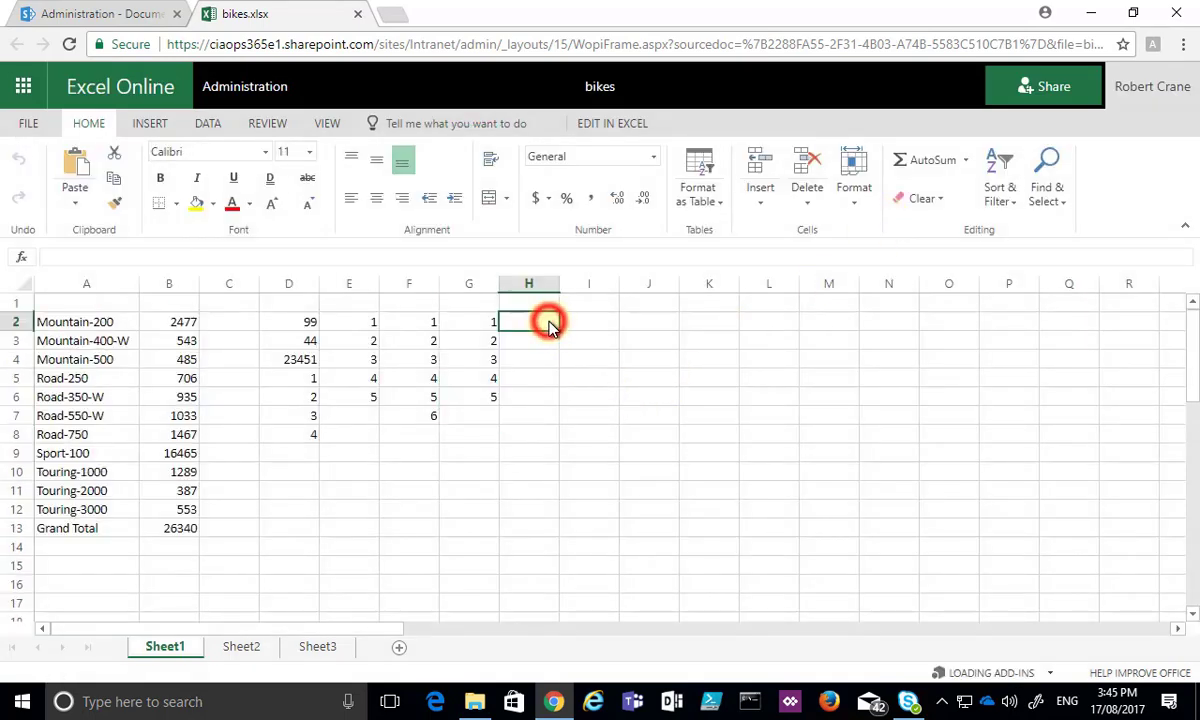
type("1")
key("Return")
type("2")
key("Return")
type("3")
key("Return")
type("4")
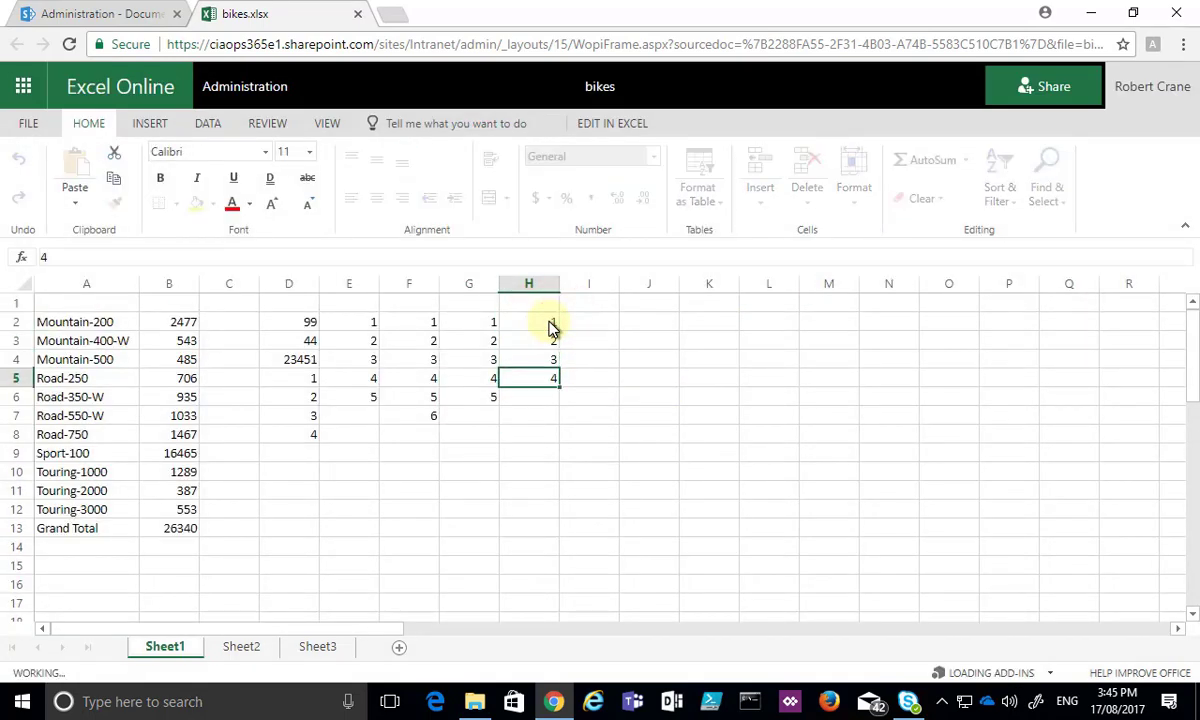
key("Return")
type("5")
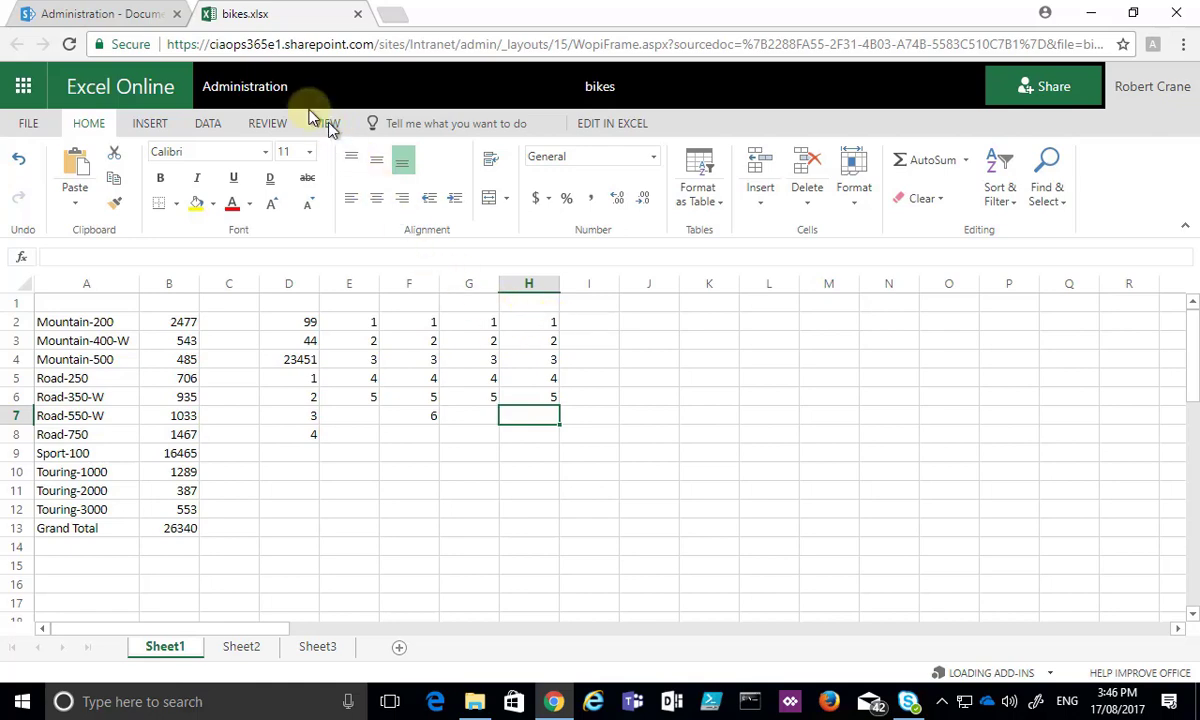
left_click(276, 94)
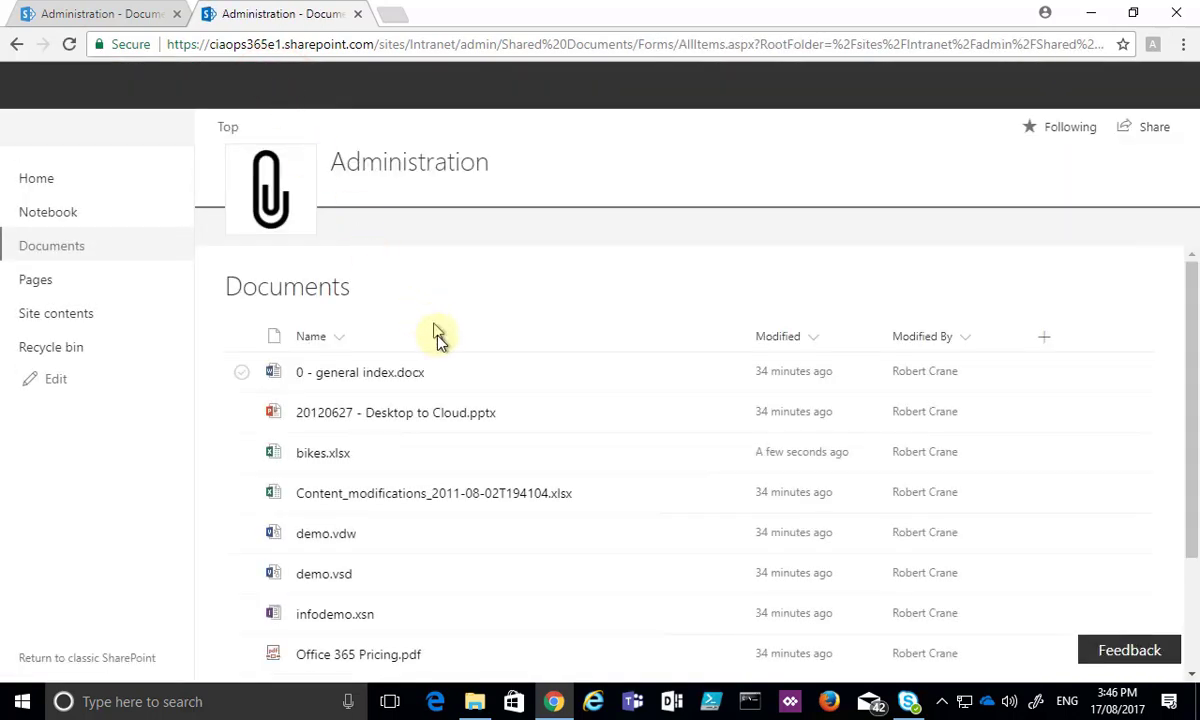
Create a new Word document in the library containing the text "Hello world" and return to the Documents list
left_click(388, 230)
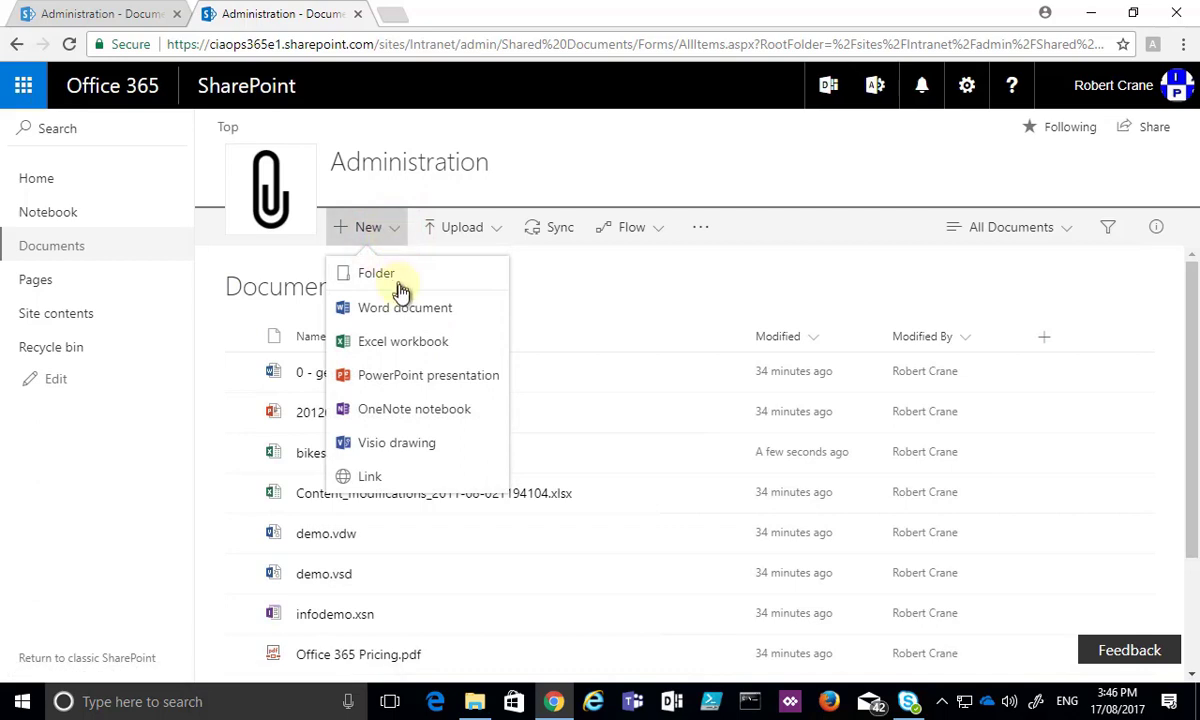
left_click(406, 309)
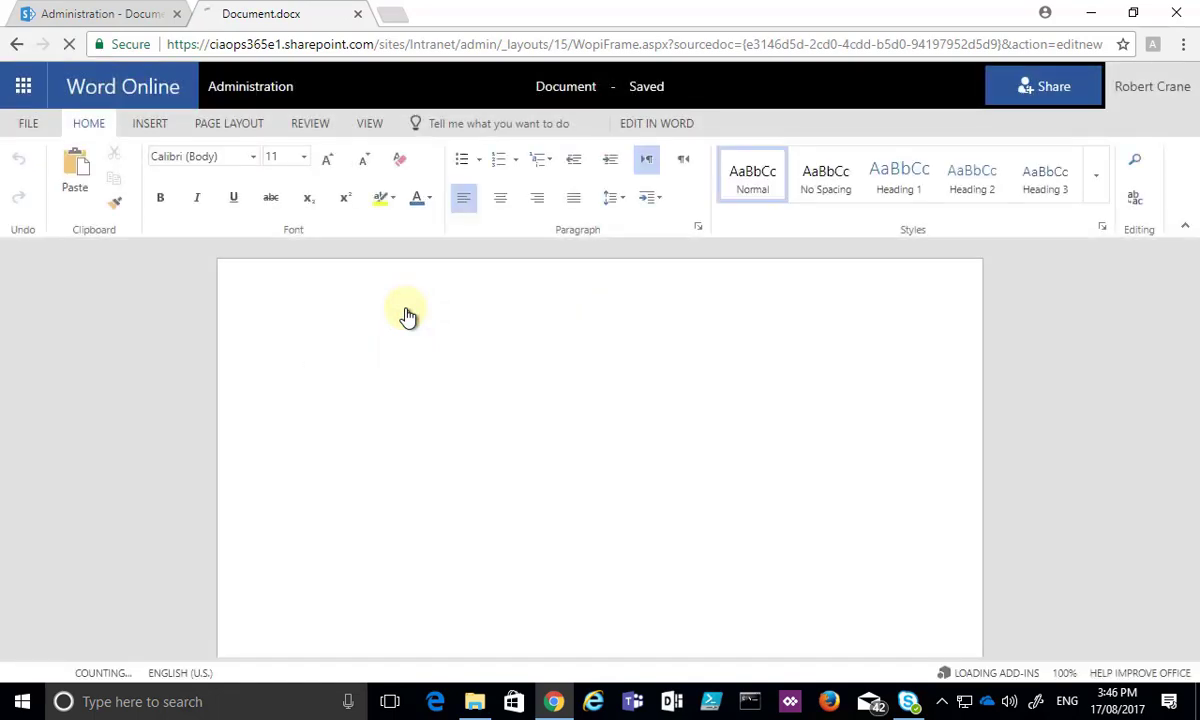
type("He")
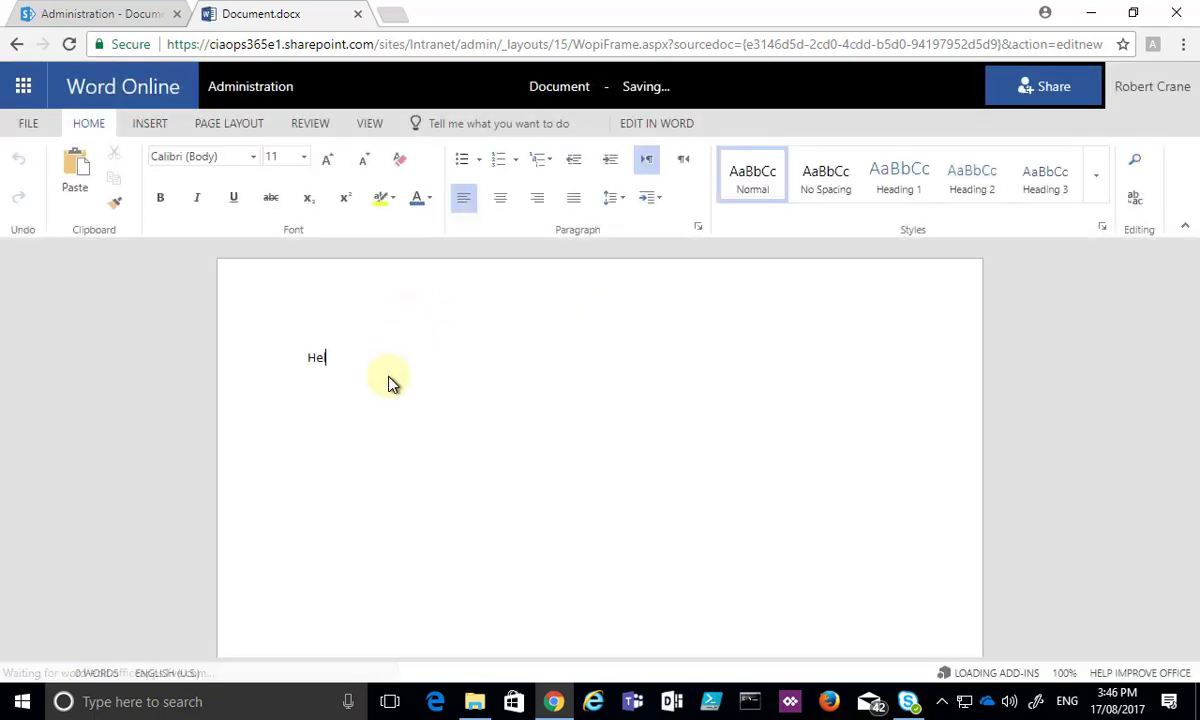
type("llo world")
key("Return")
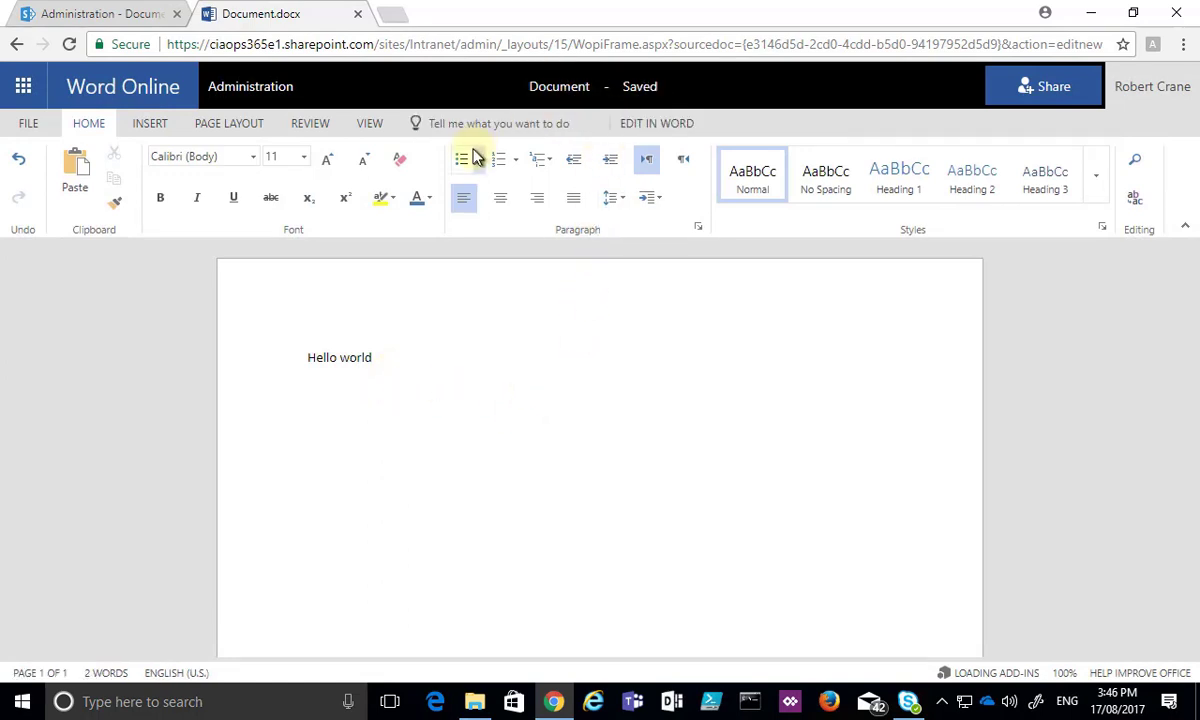
left_click(267, 97)
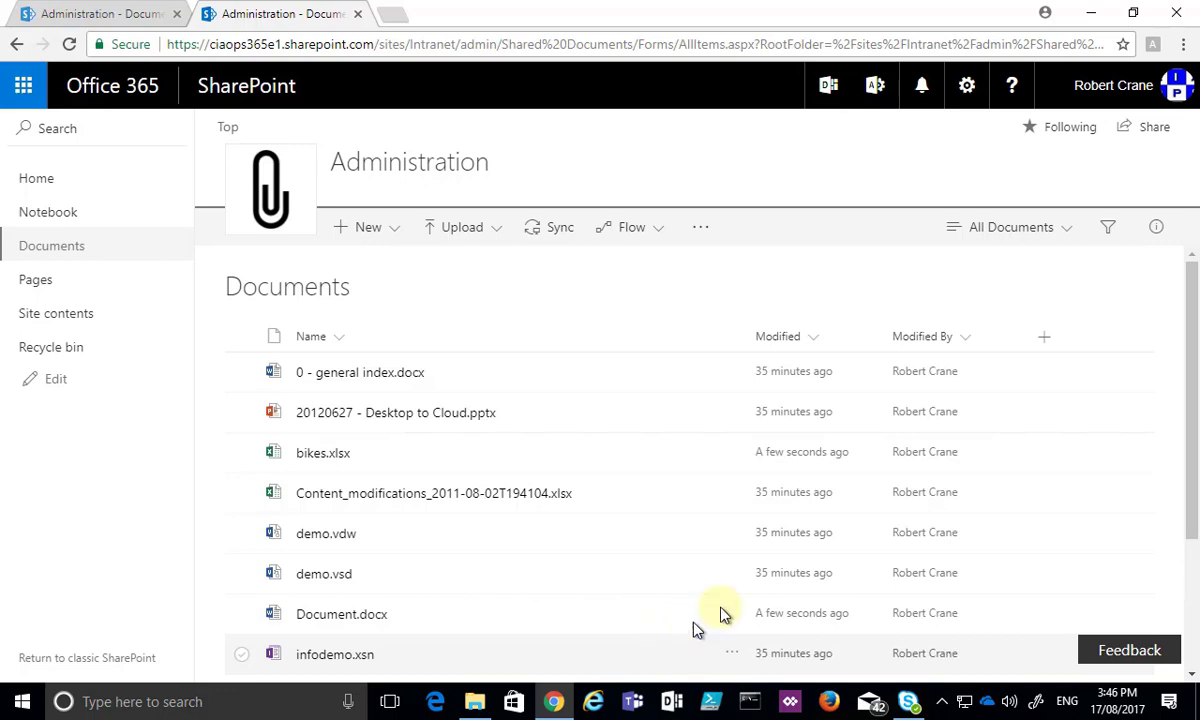
Preview Office 365 Pricing.pdf from the library, close it and clear the file selection
left_click(655, 567)
scroll(641, 567, "down", 2)
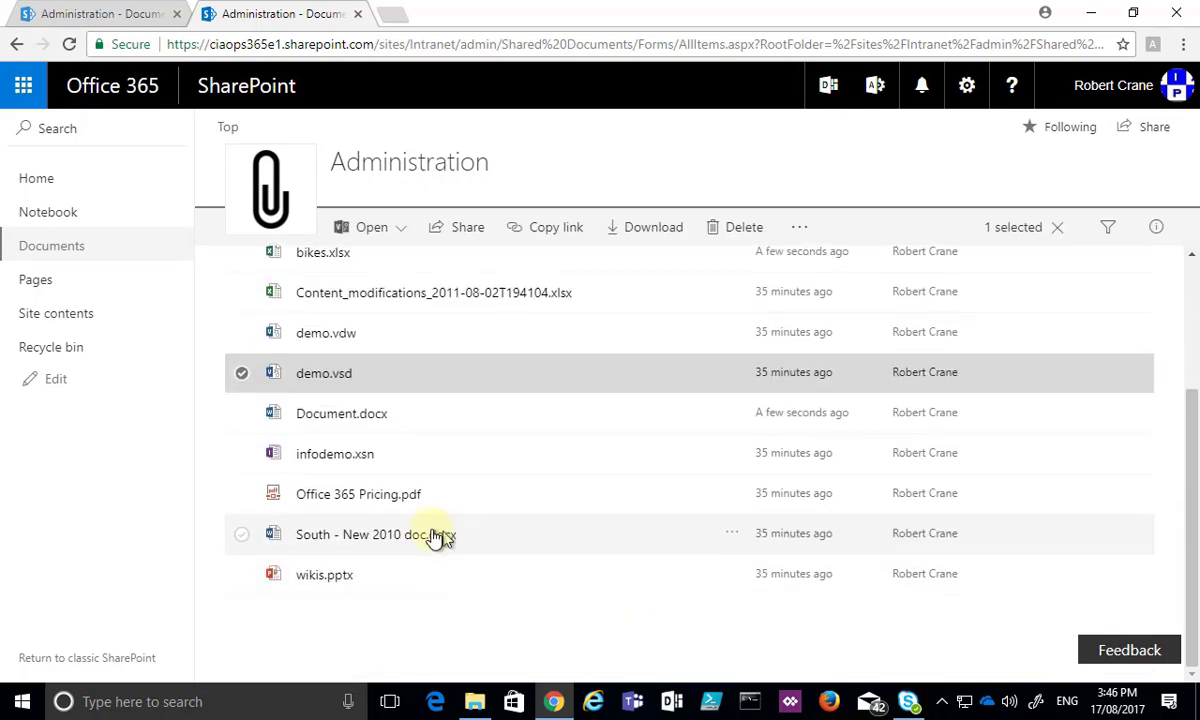
left_click(378, 500)
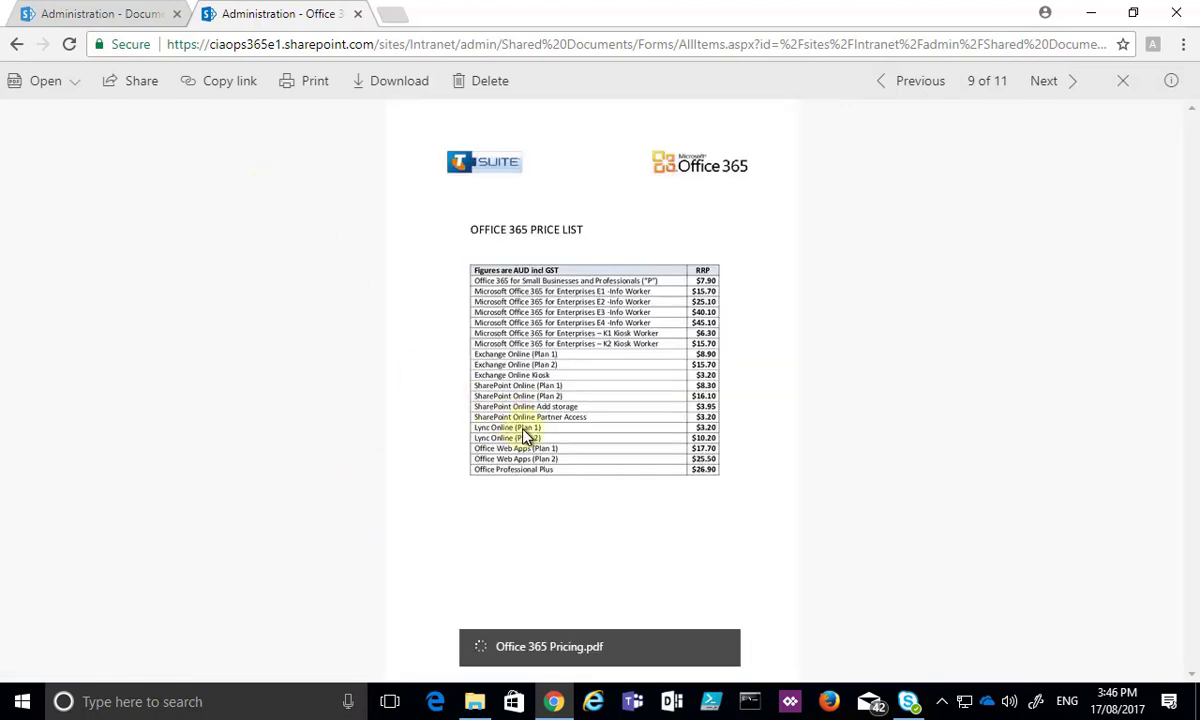
left_click(1122, 81)
scroll(588, 556, "up", 2)
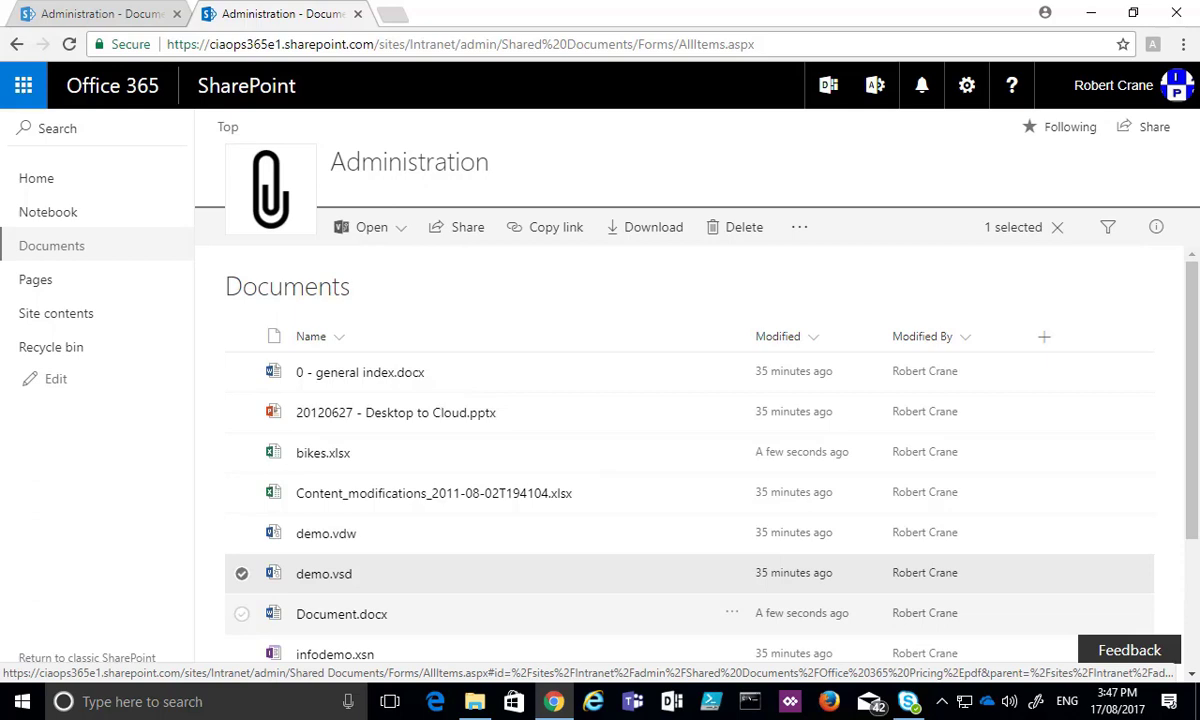
key("Escape")
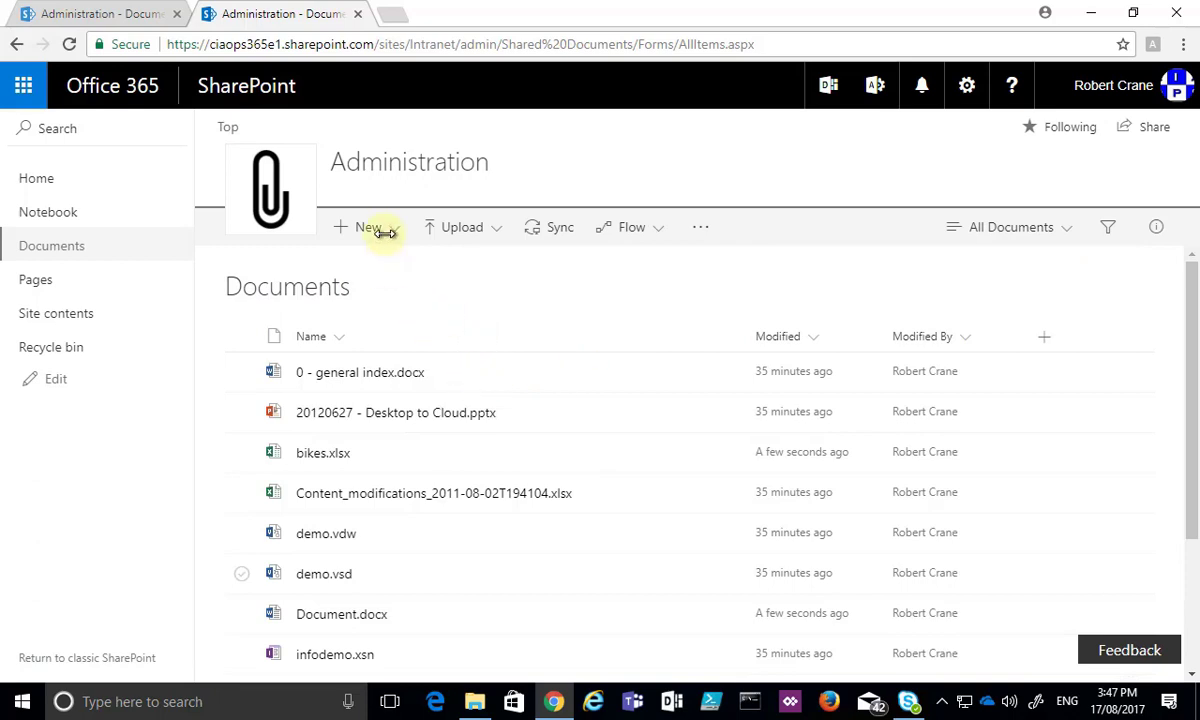
left_click(472, 235)
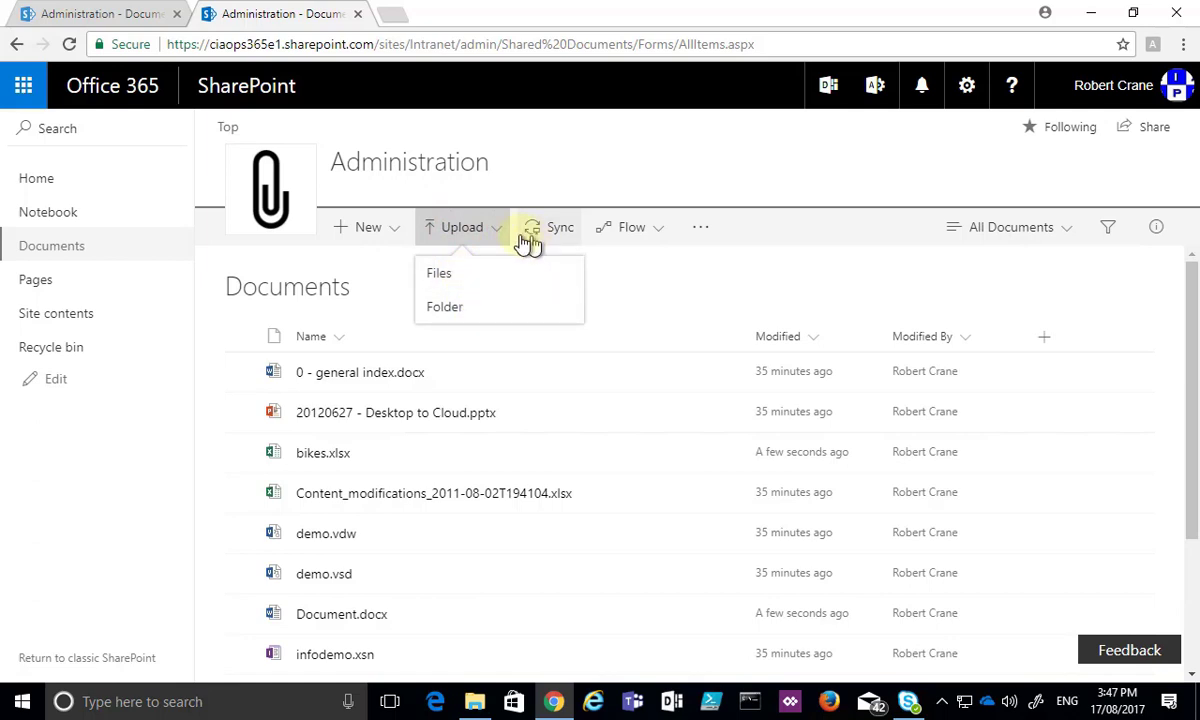
left_click(478, 228)
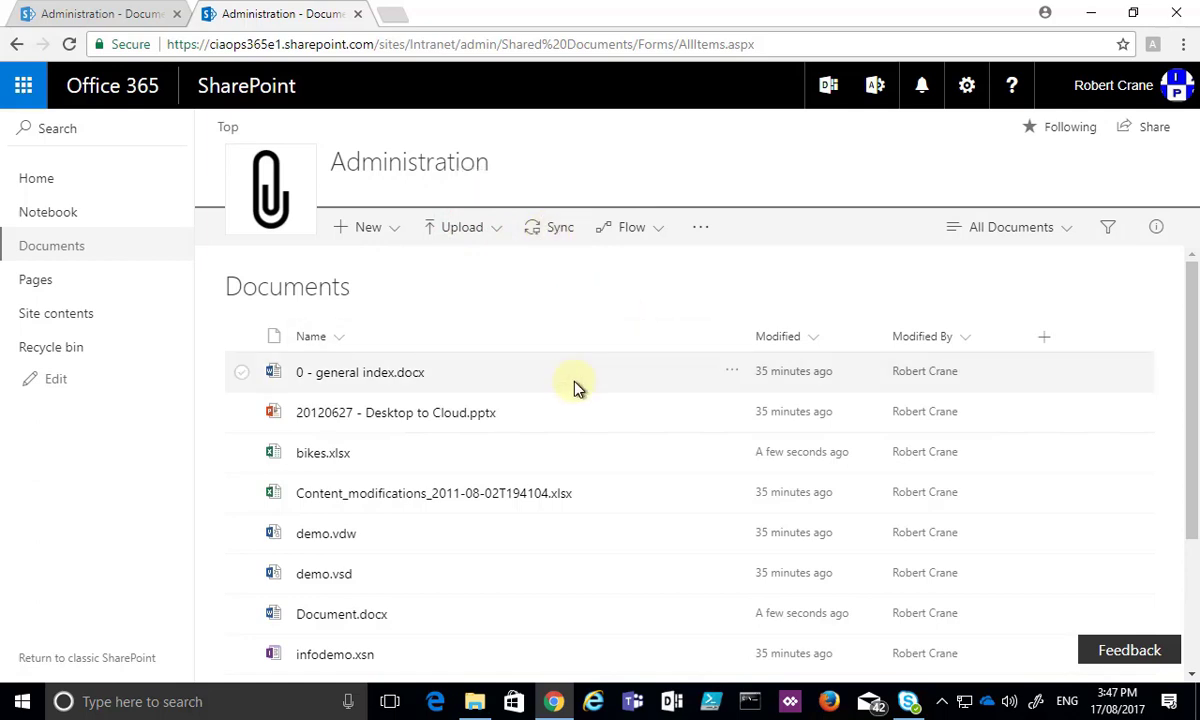
Select Document.docx and examine its opening choices and sharing link settings, leaving them without applying or sending anything
left_click(243, 619)
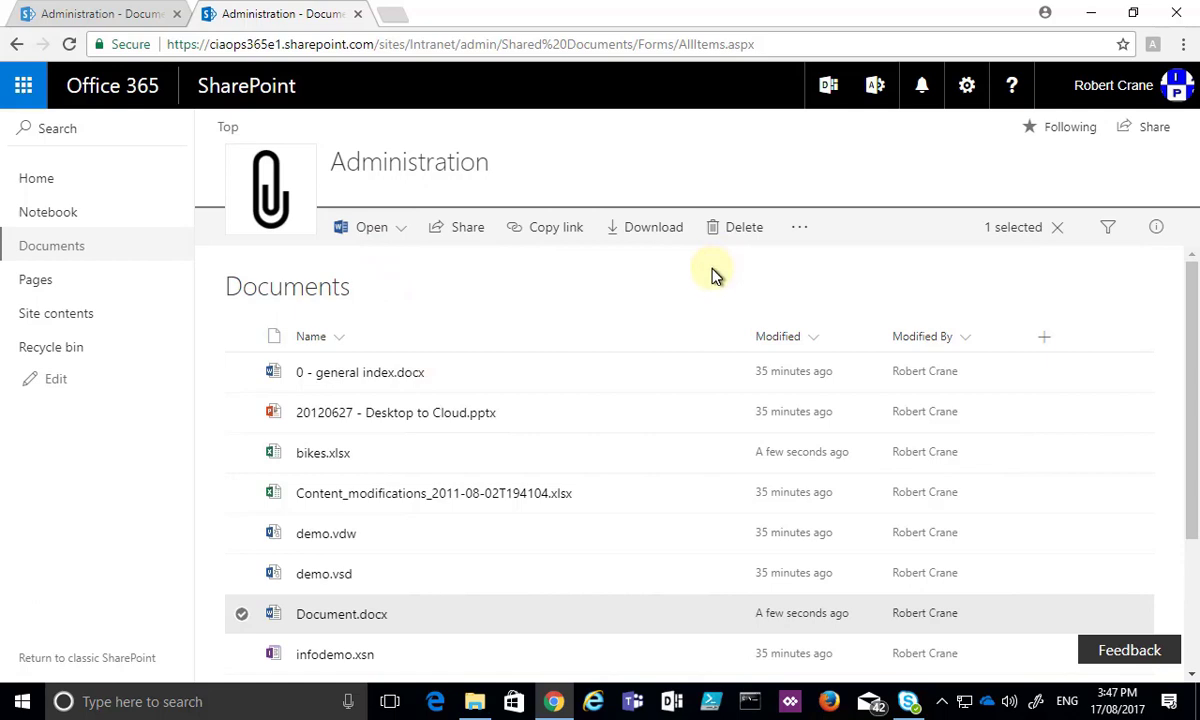
left_click(390, 232)
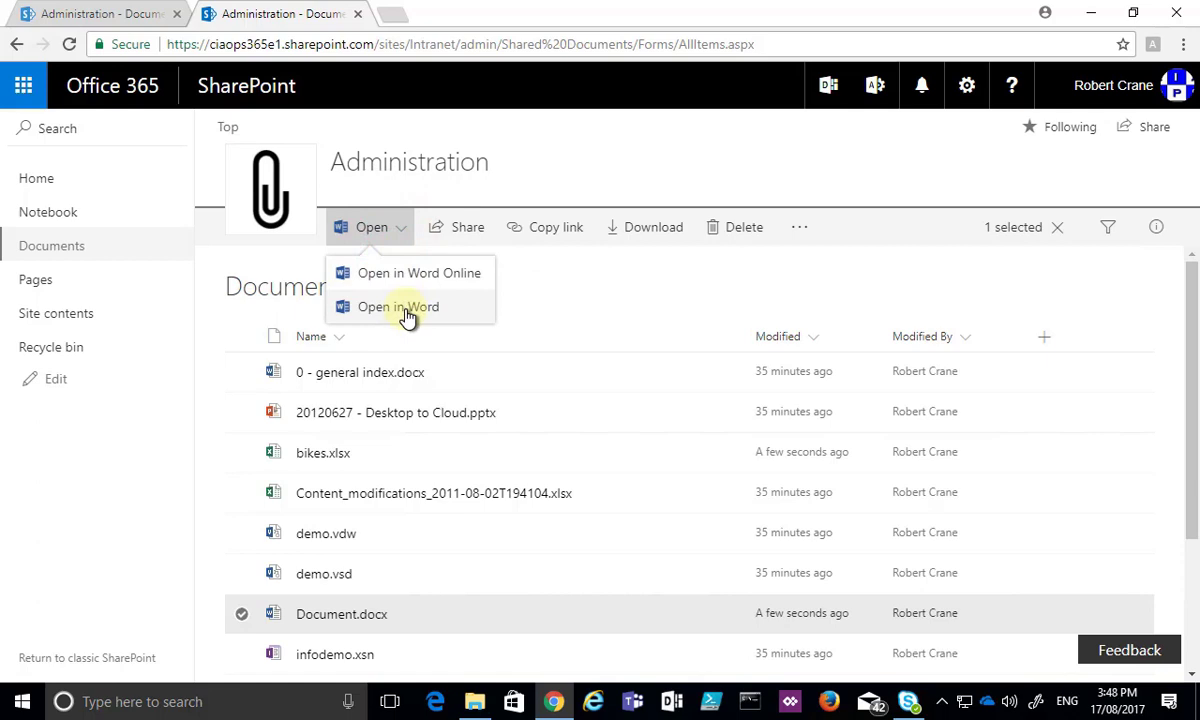
left_click(453, 233)
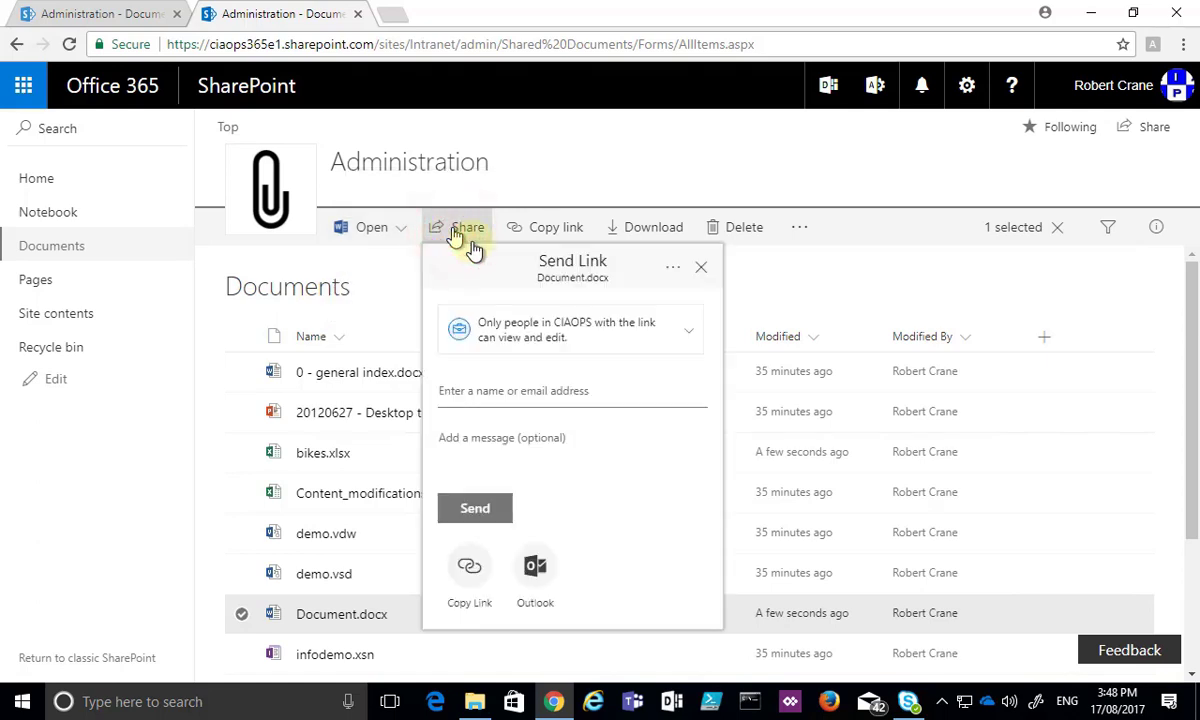
left_click(688, 333)
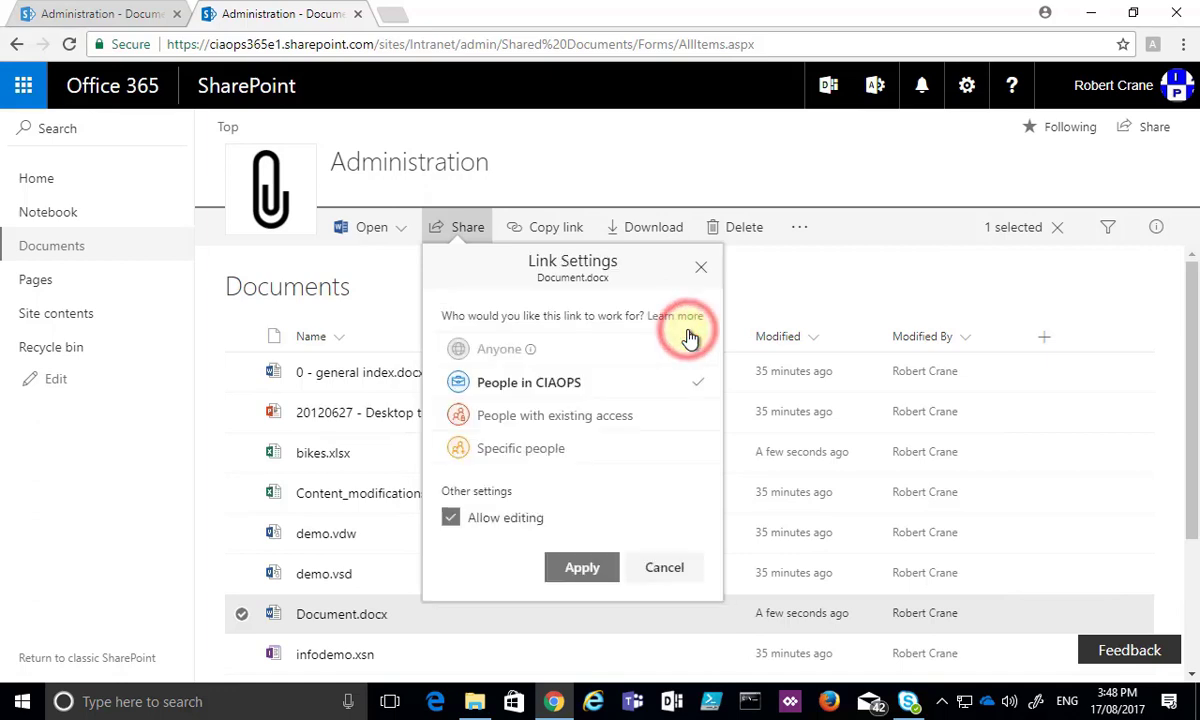
left_click(662, 570)
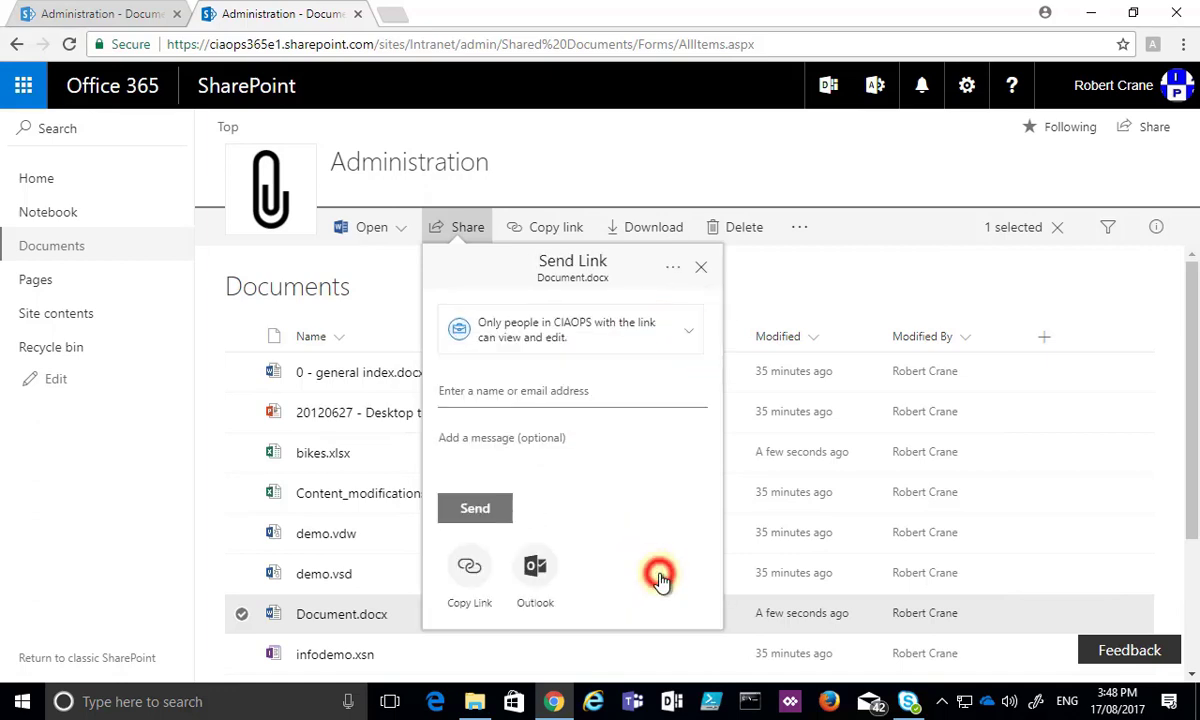
left_click(701, 267)
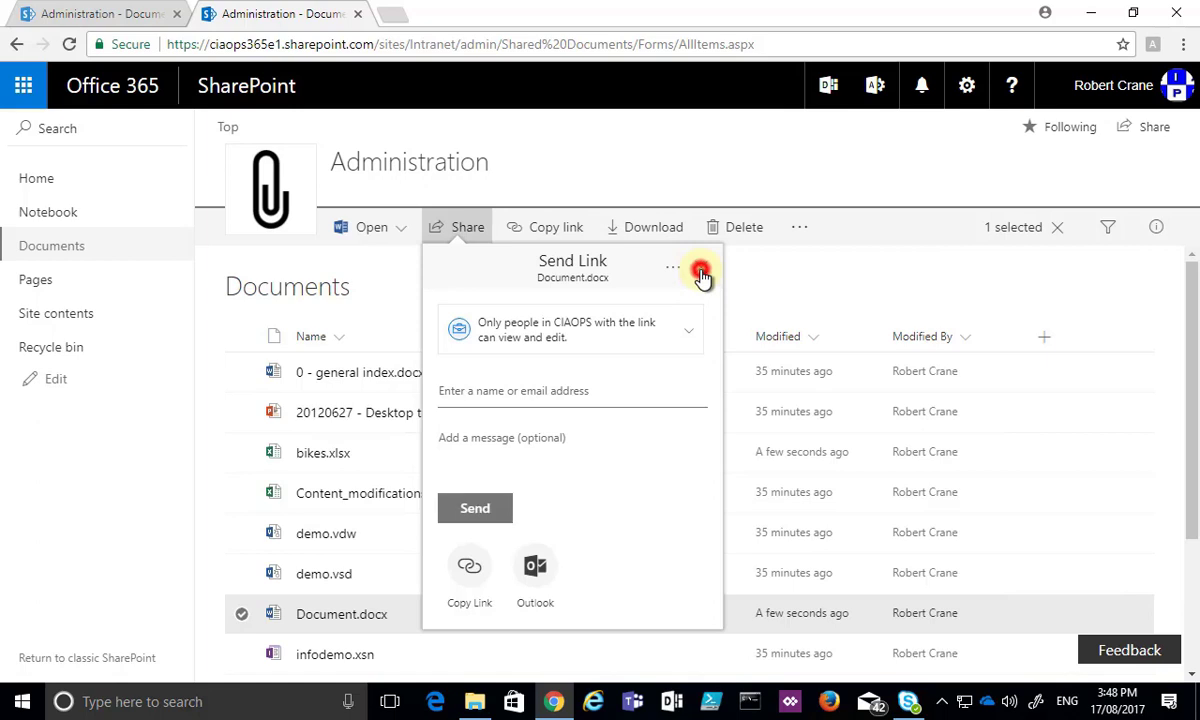
Create a link to Document.docx that lets people in CIAOPS view and edit it
left_click(543, 232)
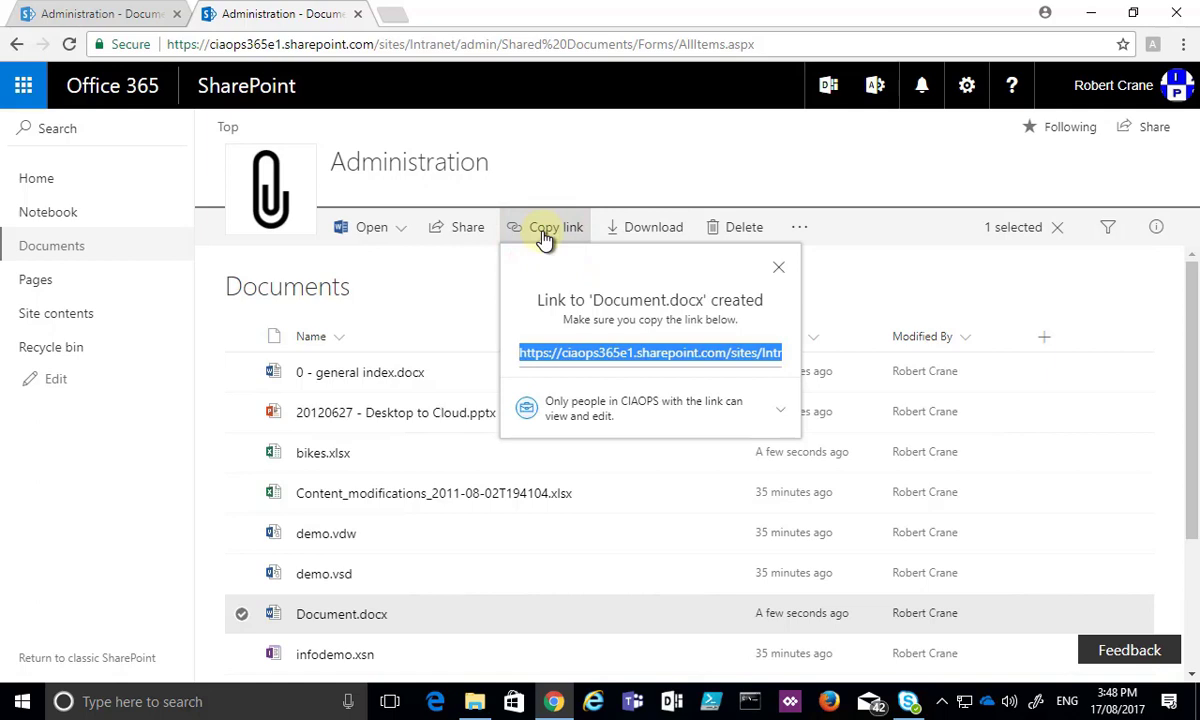
left_click(778, 272)
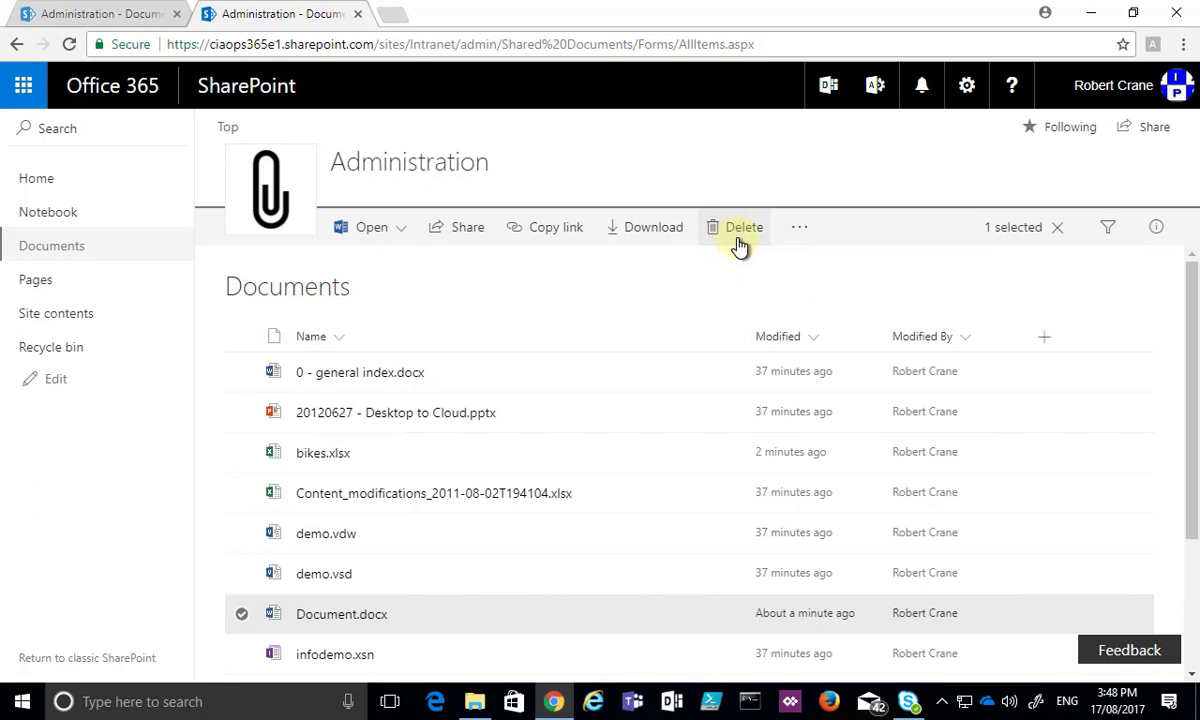
left_click(801, 233)
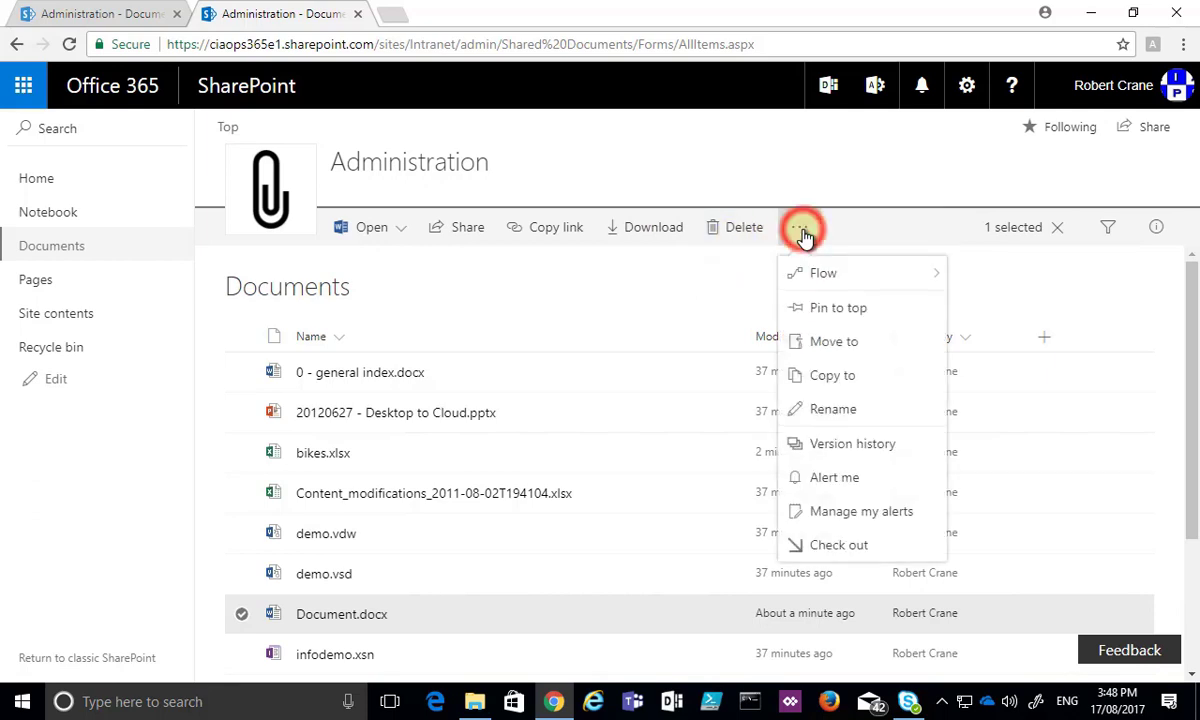
left_click(645, 313)
left_click(638, 300)
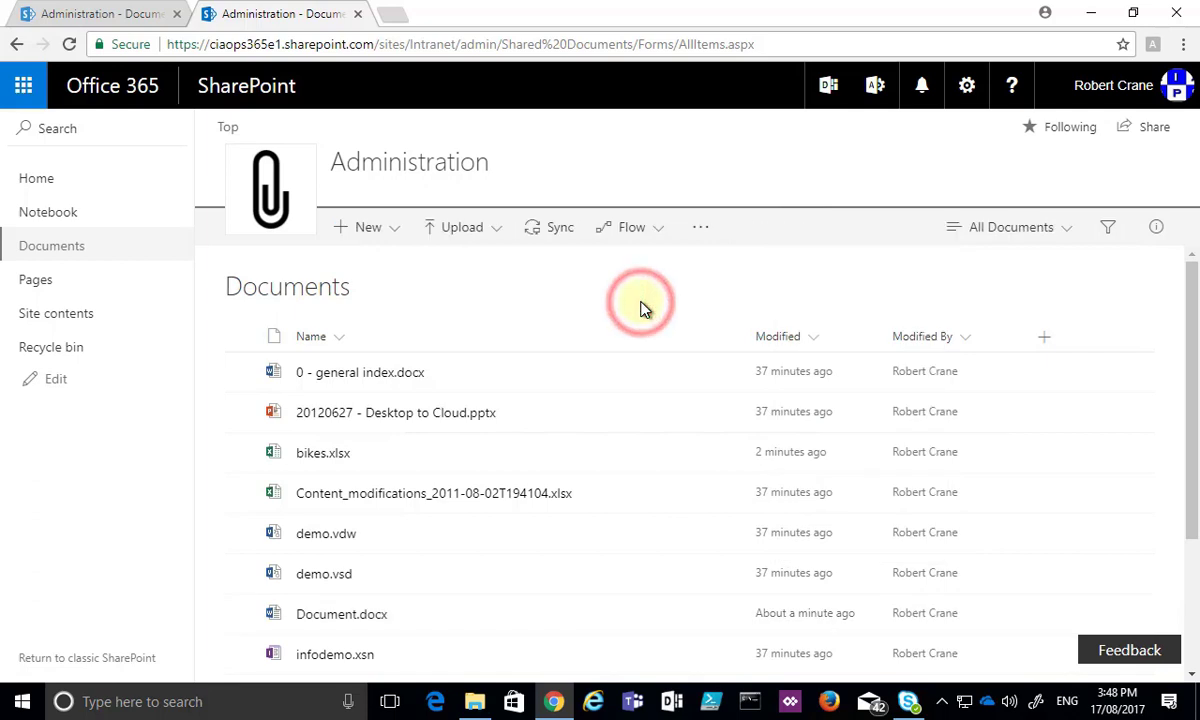
Pin Document.docx to the top of the Documents library and unpin it again
left_click(245, 618)
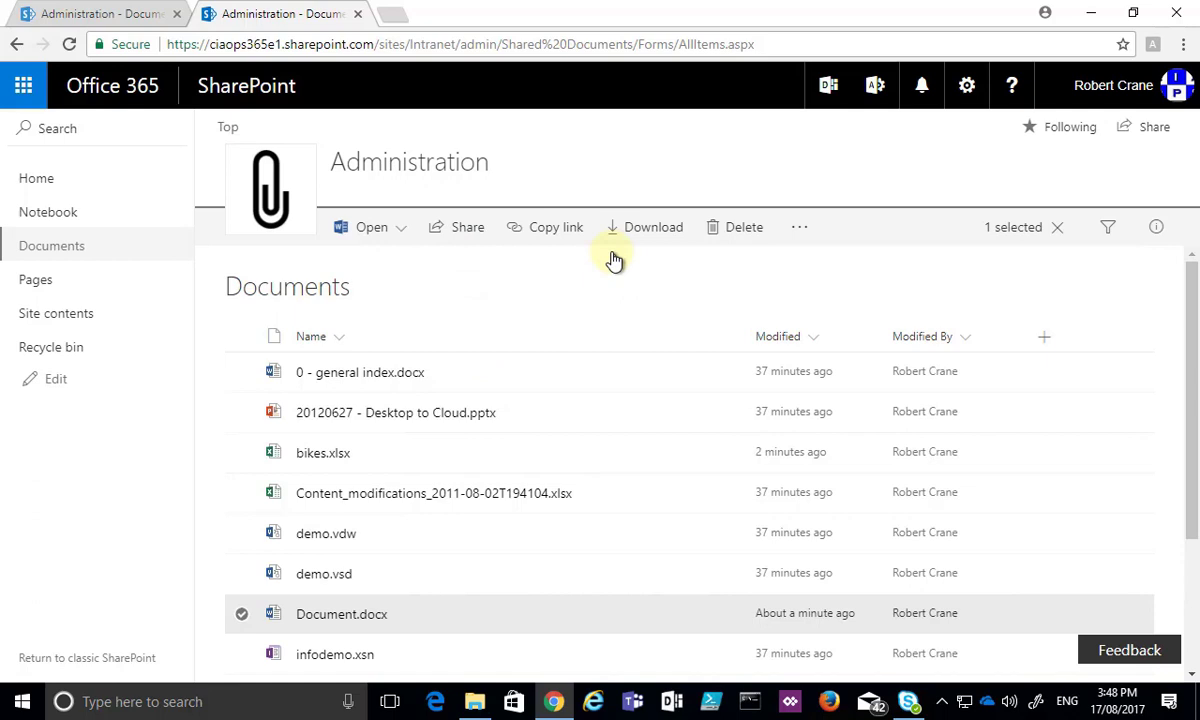
right_click(464, 620)
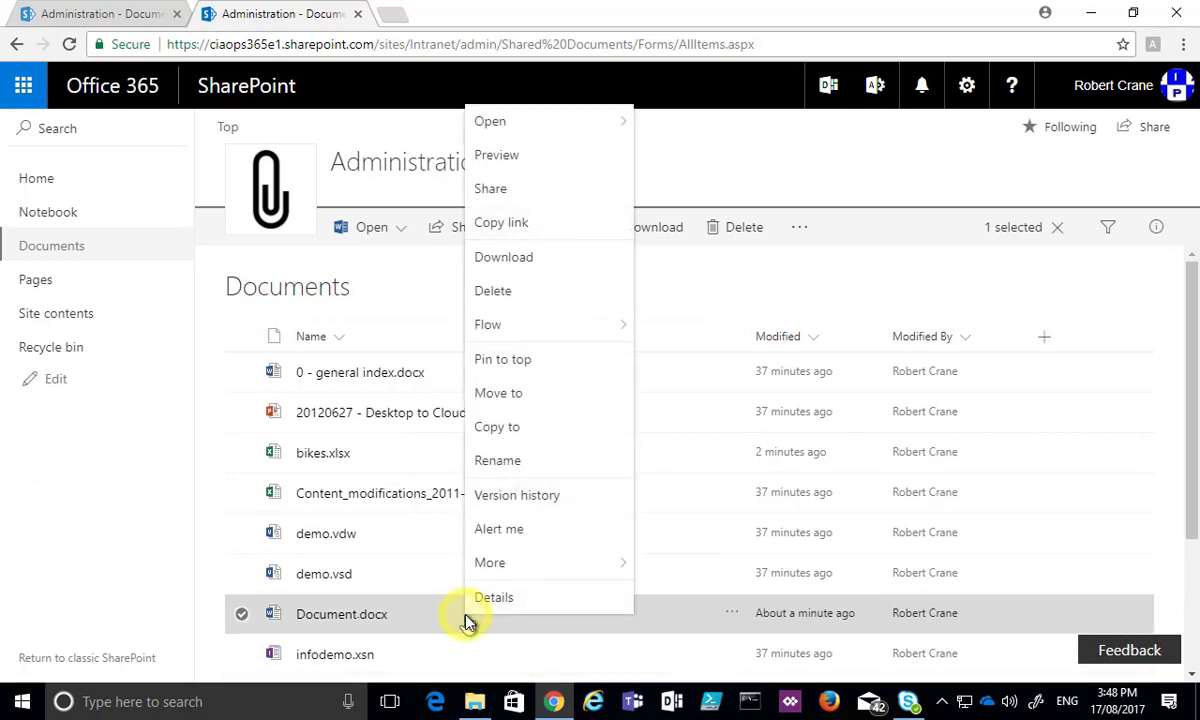
left_click(500, 362)
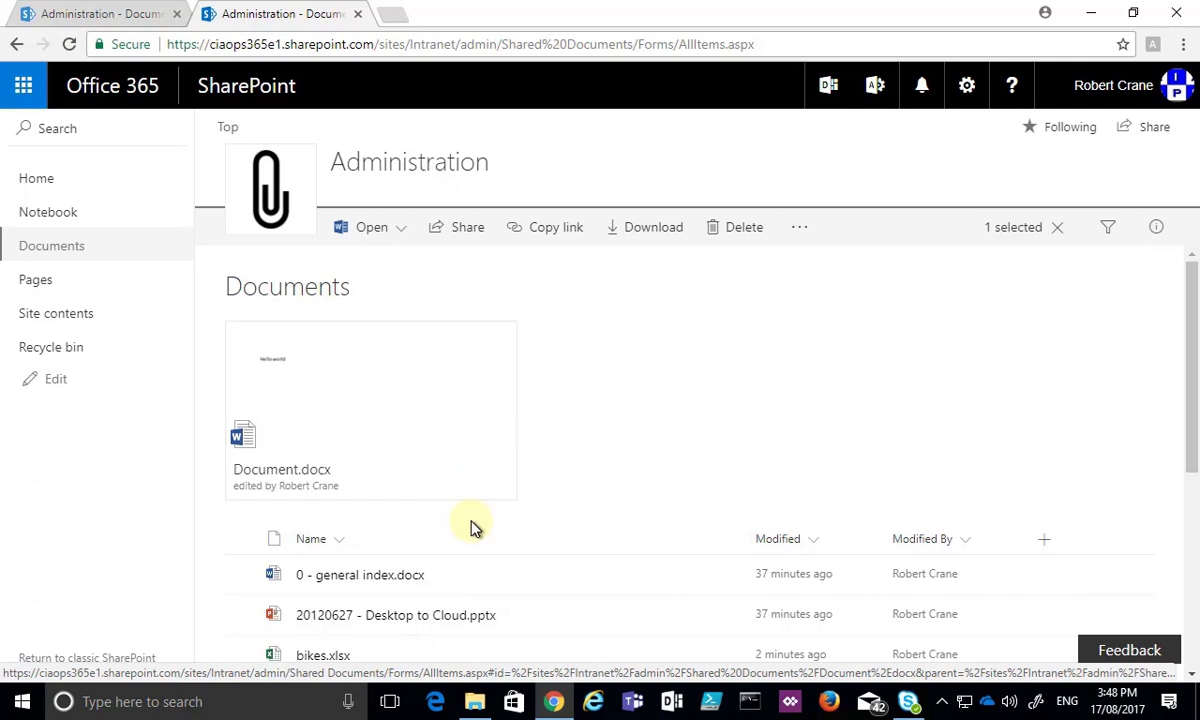
right_click(357, 412)
left_click(383, 424)
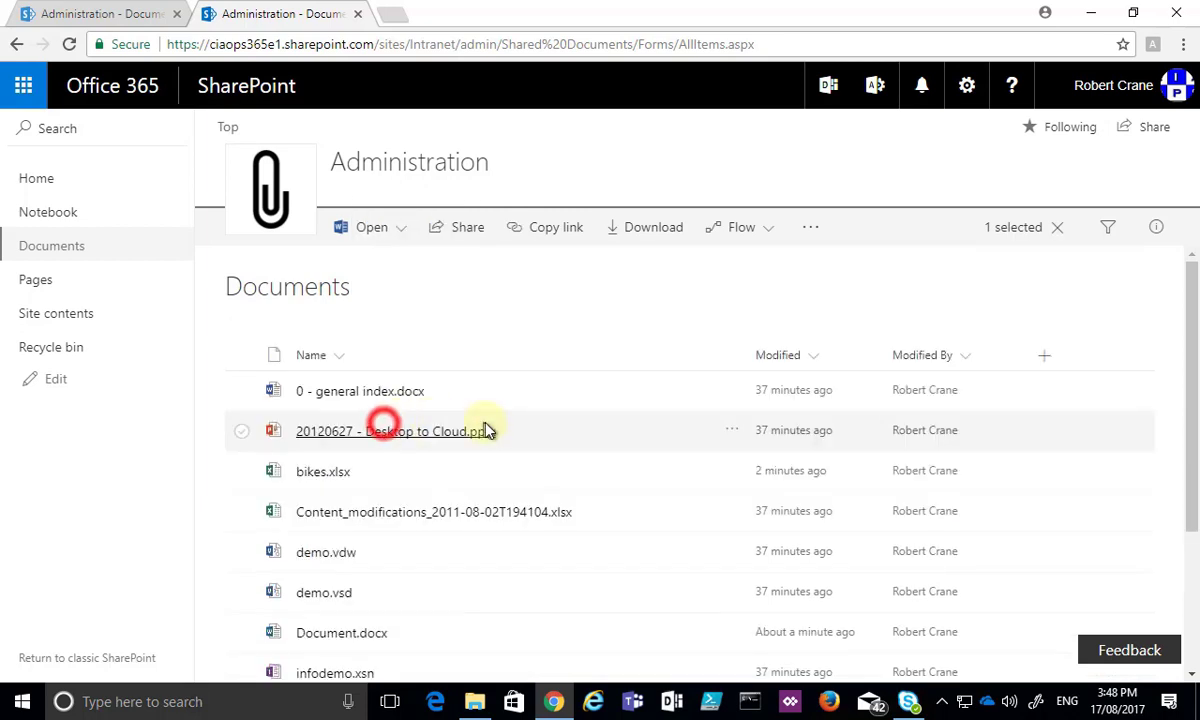
Rename Document.docx in the Documents library to Hello, keeping the .docx extension
scroll(545, 530, "down", 1)
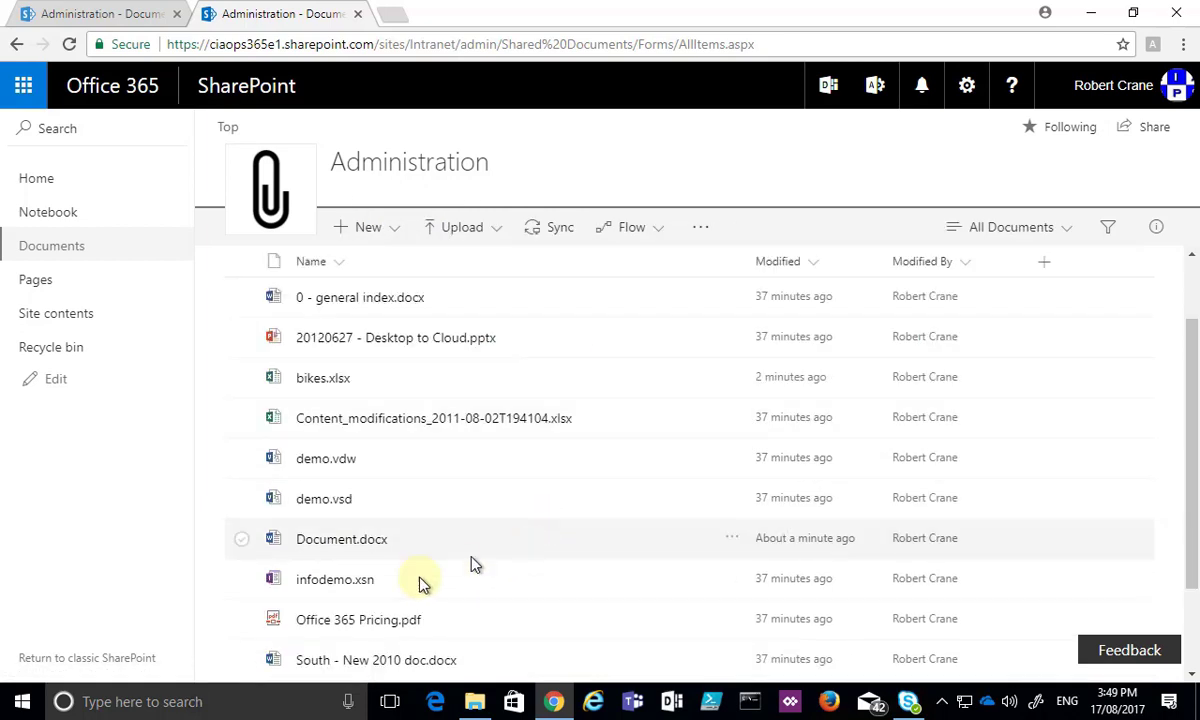
left_click(243, 541)
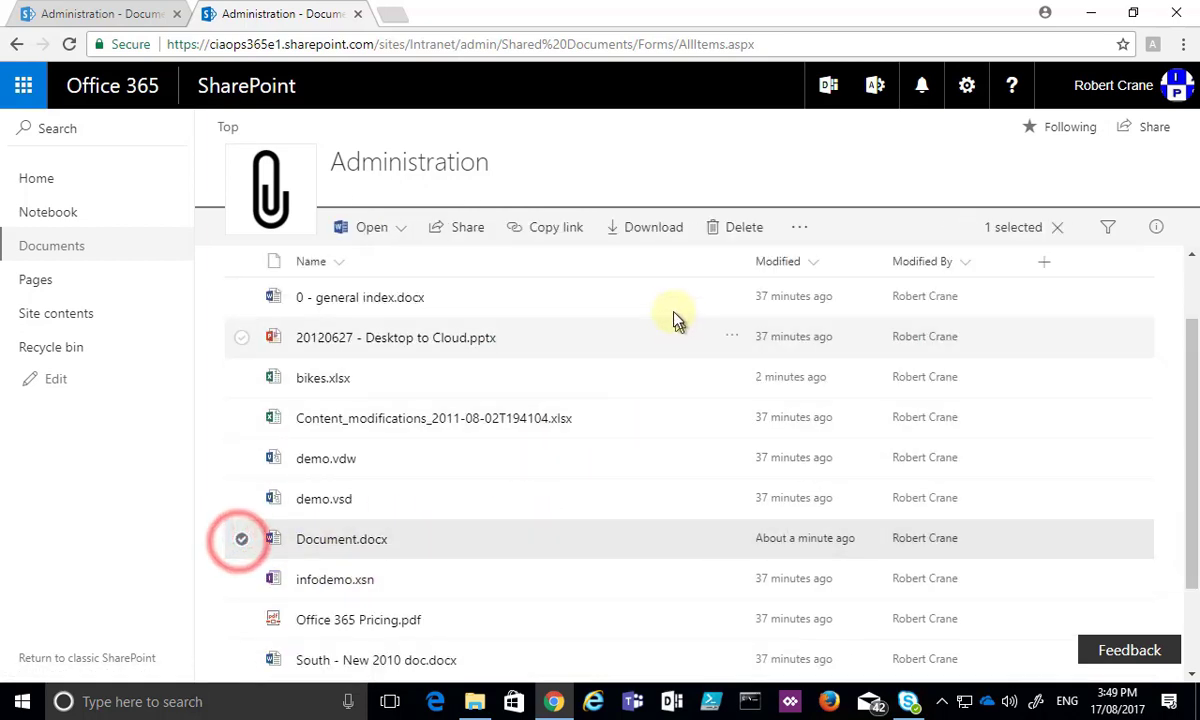
left_click(789, 230)
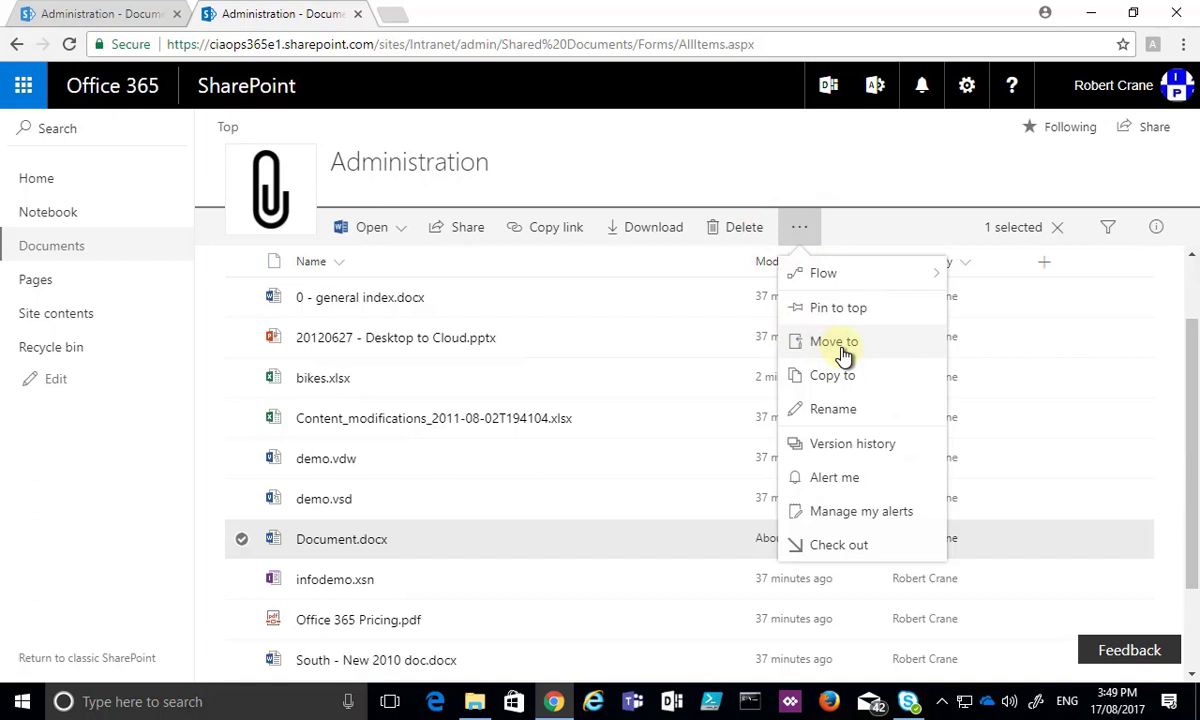
left_click(840, 410)
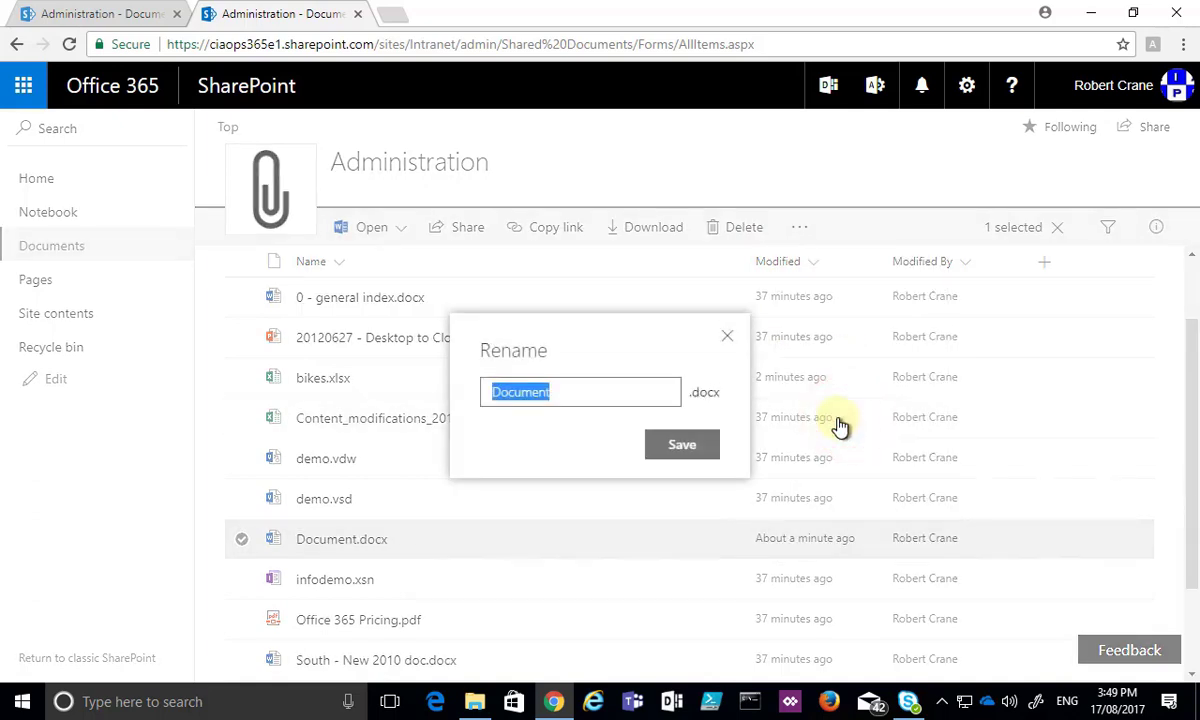
type("Hello")
key("Return")
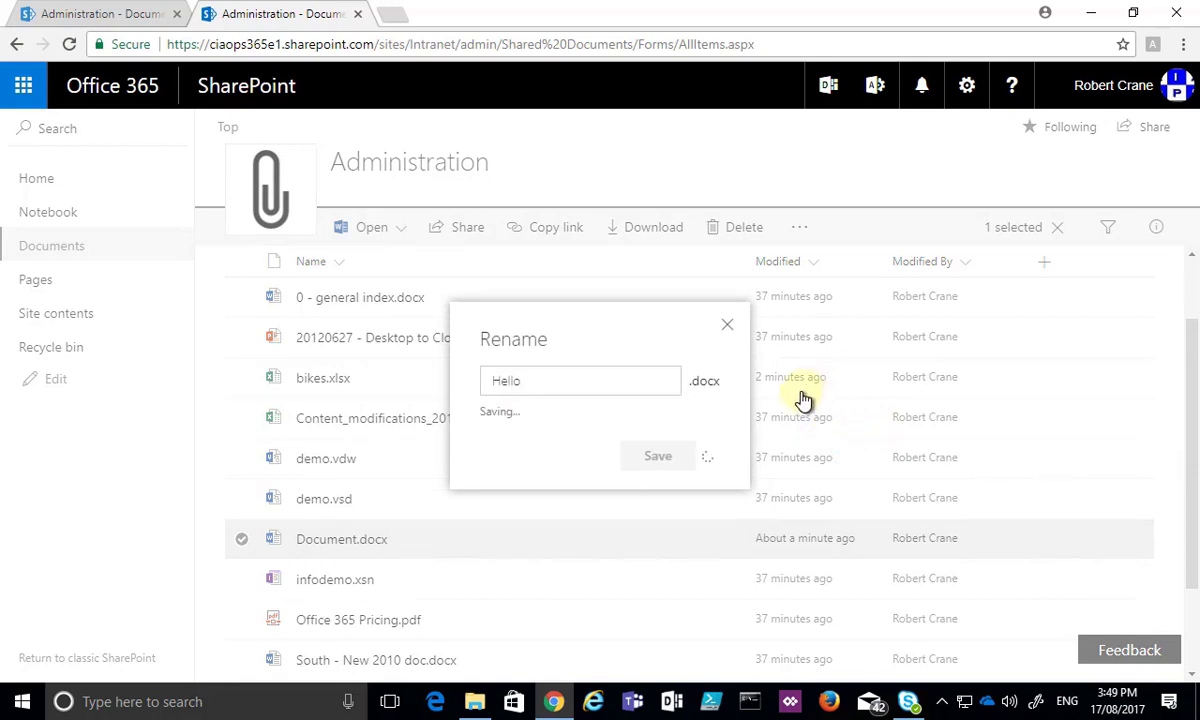
Review the version history and the alert settings of Hello.docx, closing both without changing anything
left_click(800, 229)
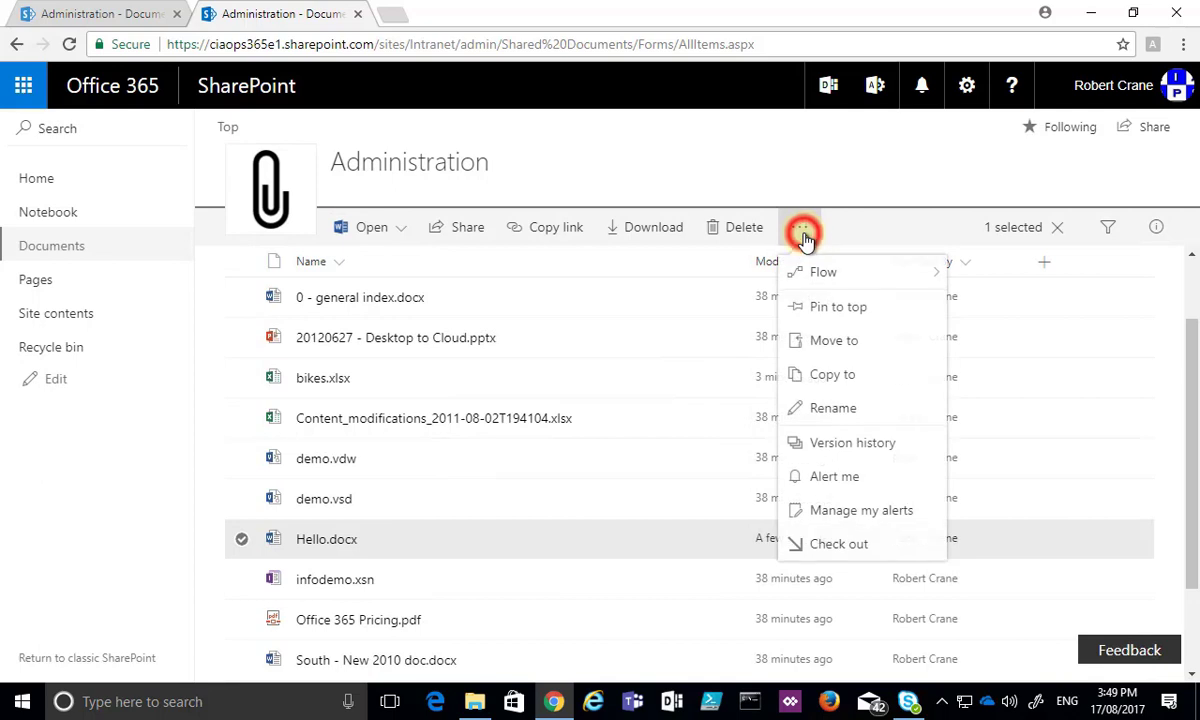
left_click(845, 443)
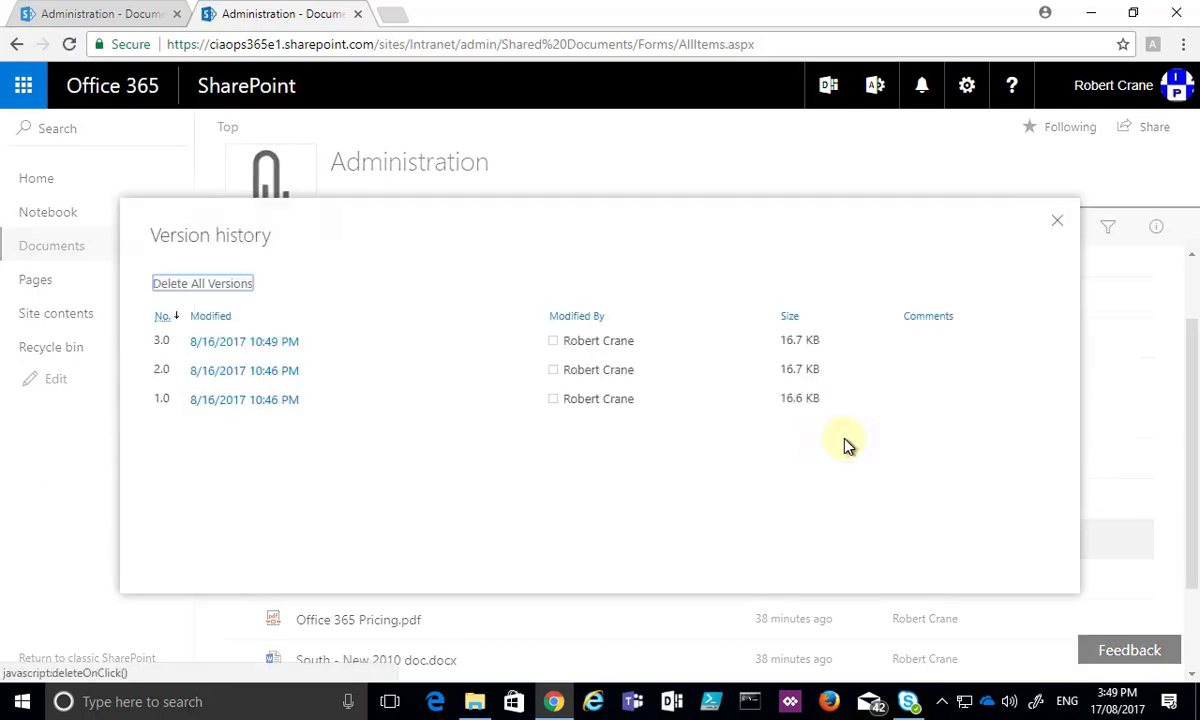
left_click(1057, 222)
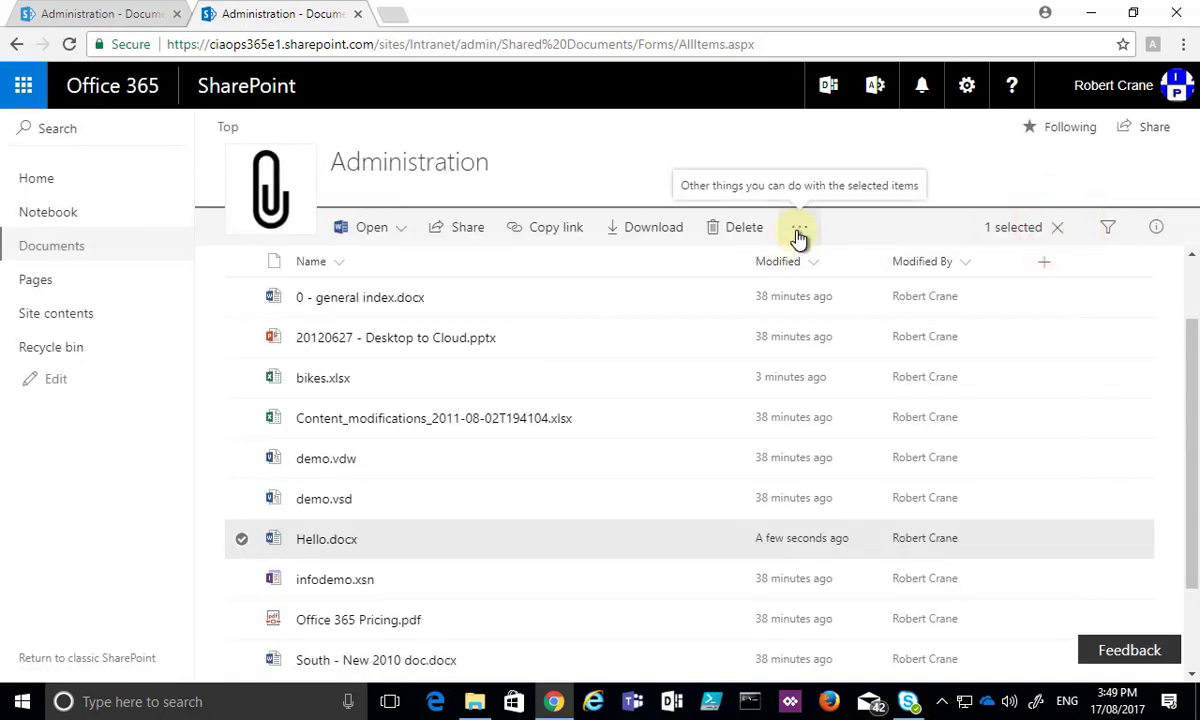
left_click(799, 230)
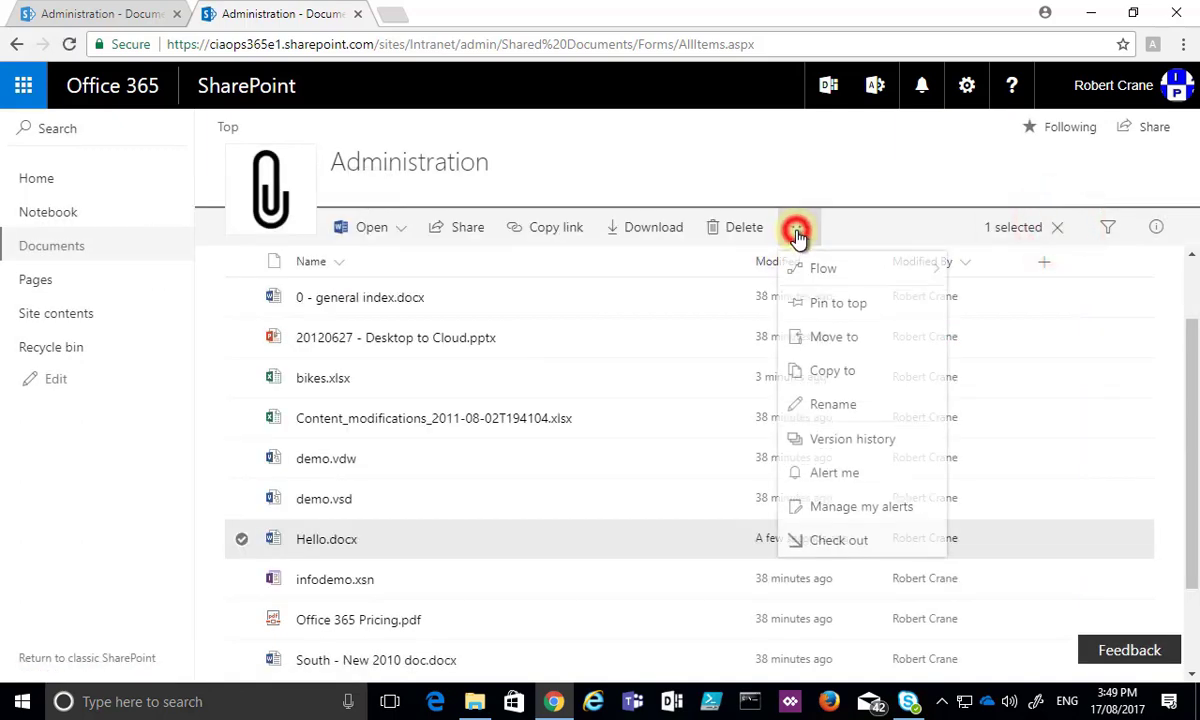
left_click(840, 479)
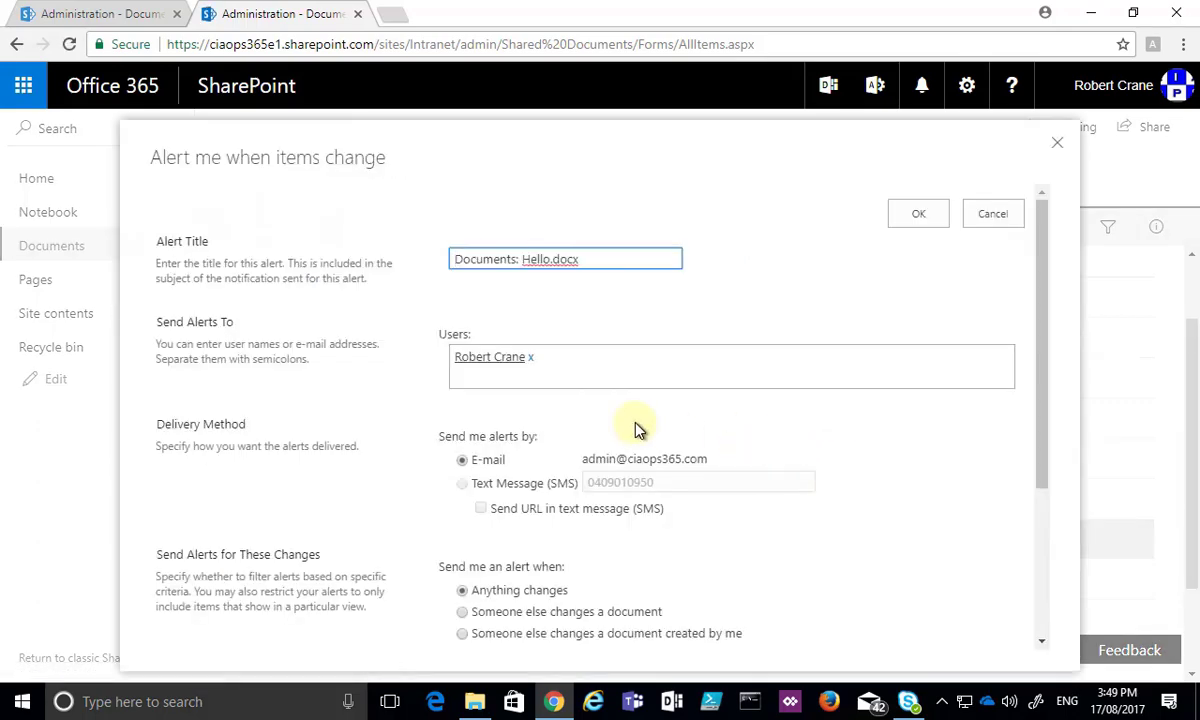
left_click(990, 217)
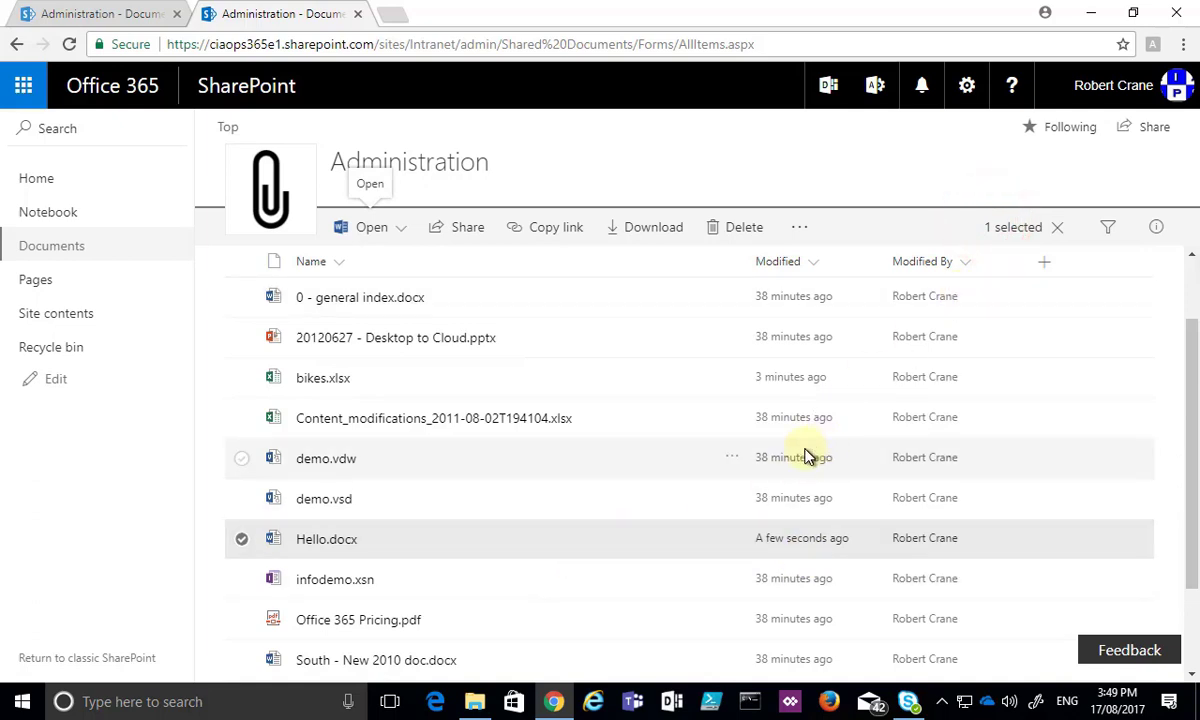
Show the details of Hello.docx and set its Title property to "Hello world demo"
left_click(1165, 233)
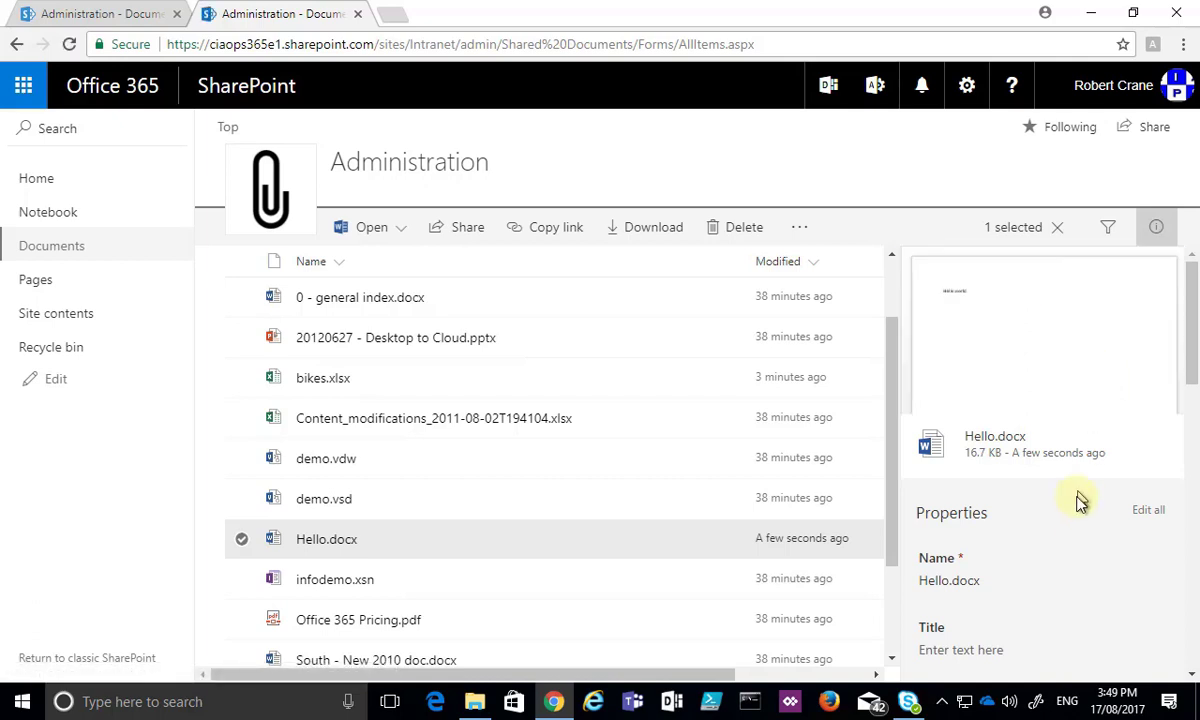
scroll(1075, 537, "down", 2)
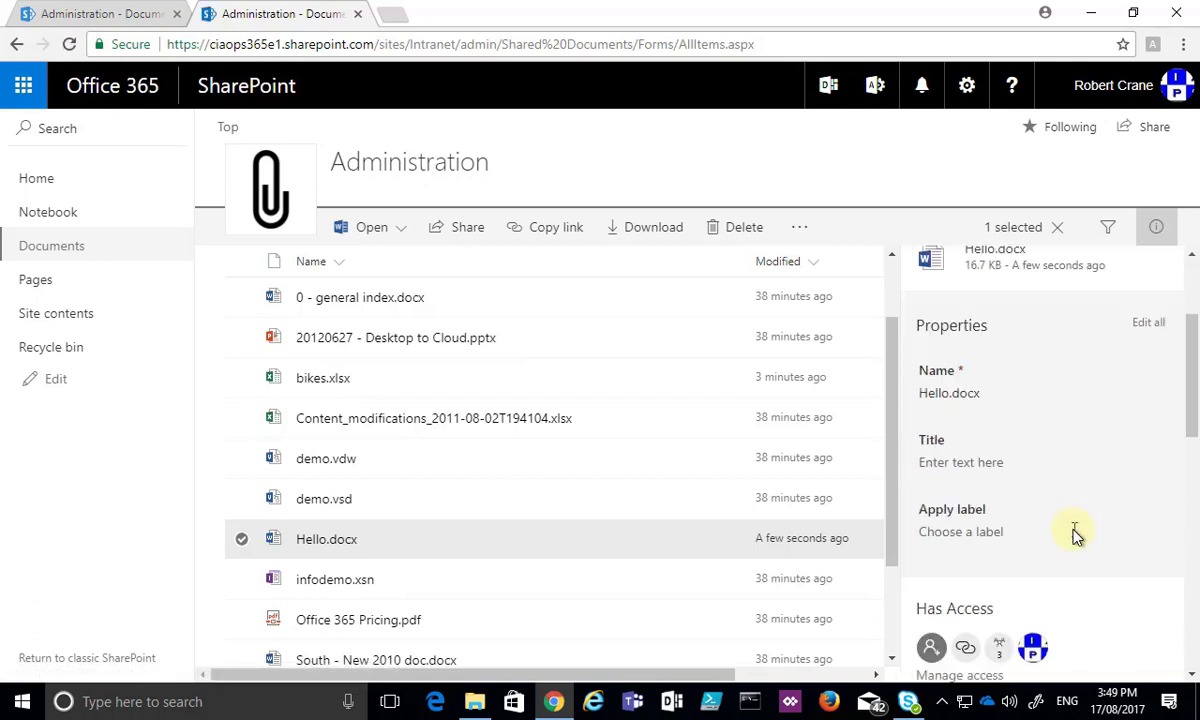
left_click(988, 463)
type("Hello world demo")
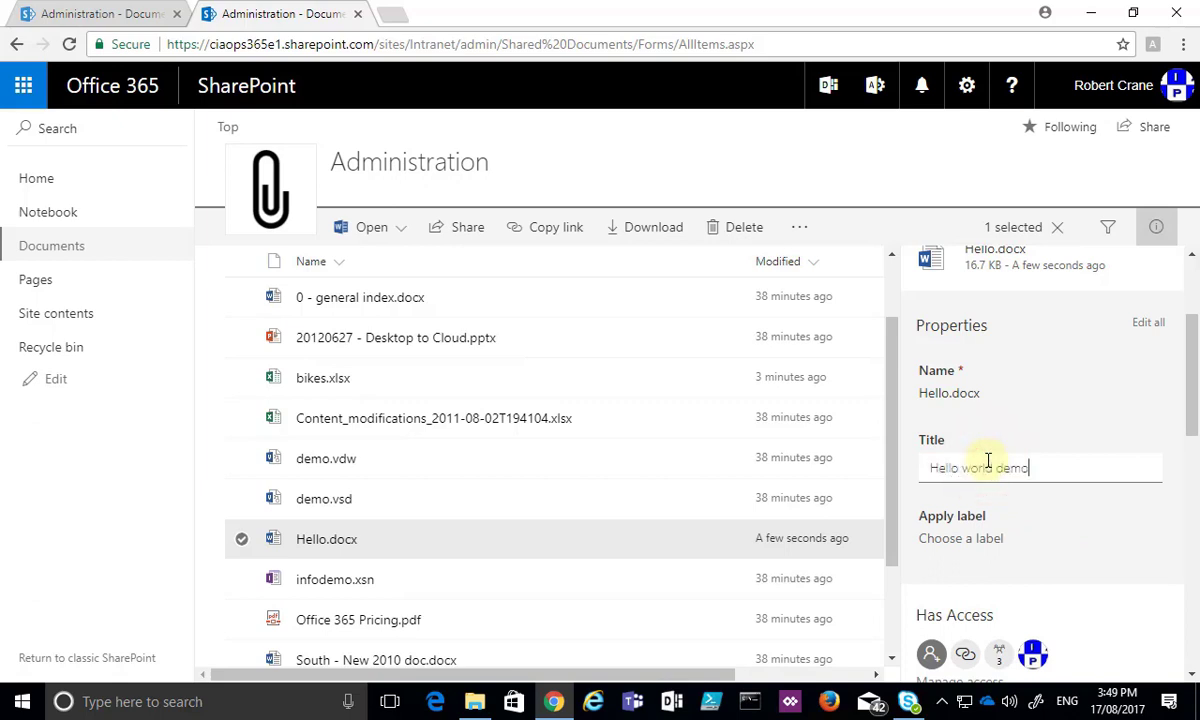
key("Return")
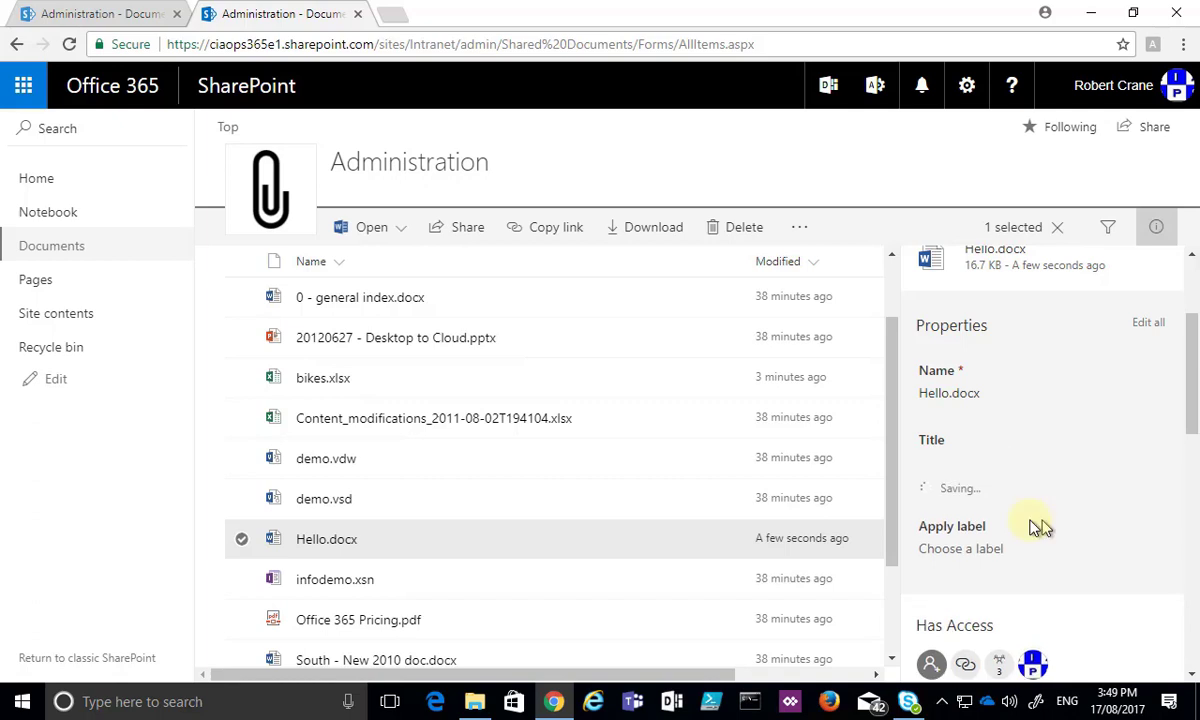
Examine the access, recent activity and file information of Hello.docx, closing the details and clearing the selection
scroll(1052, 552, "down", 2)
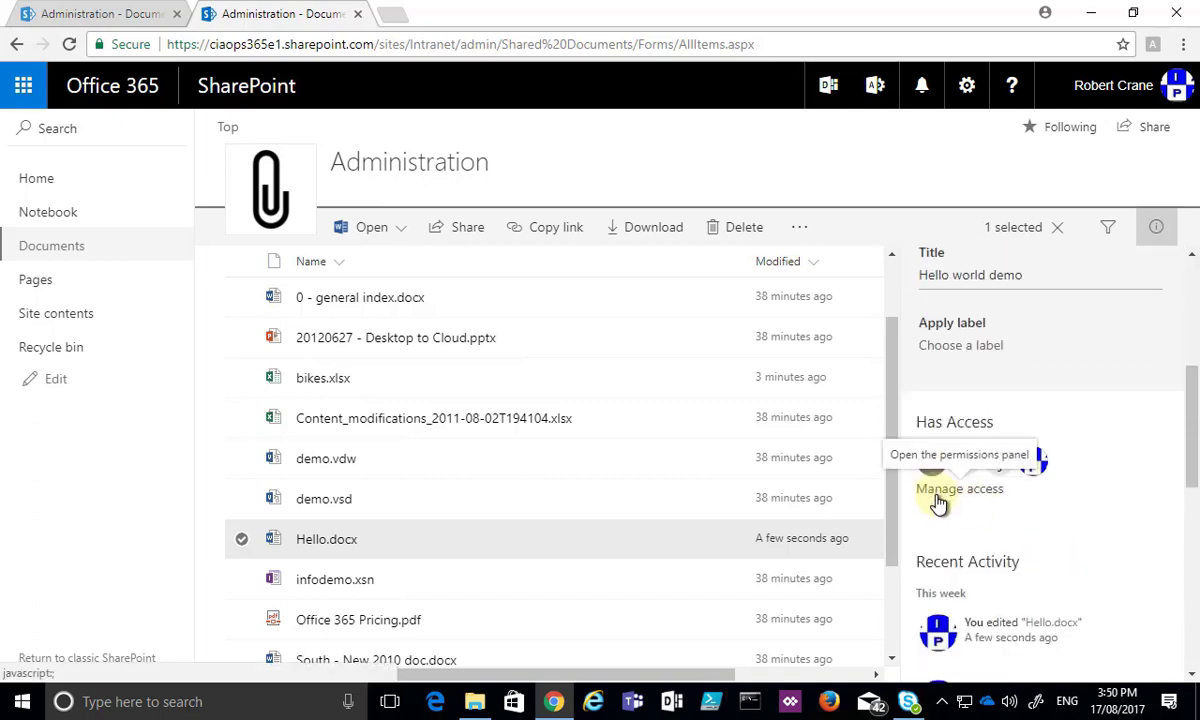
scroll(1045, 509, "down", 3)
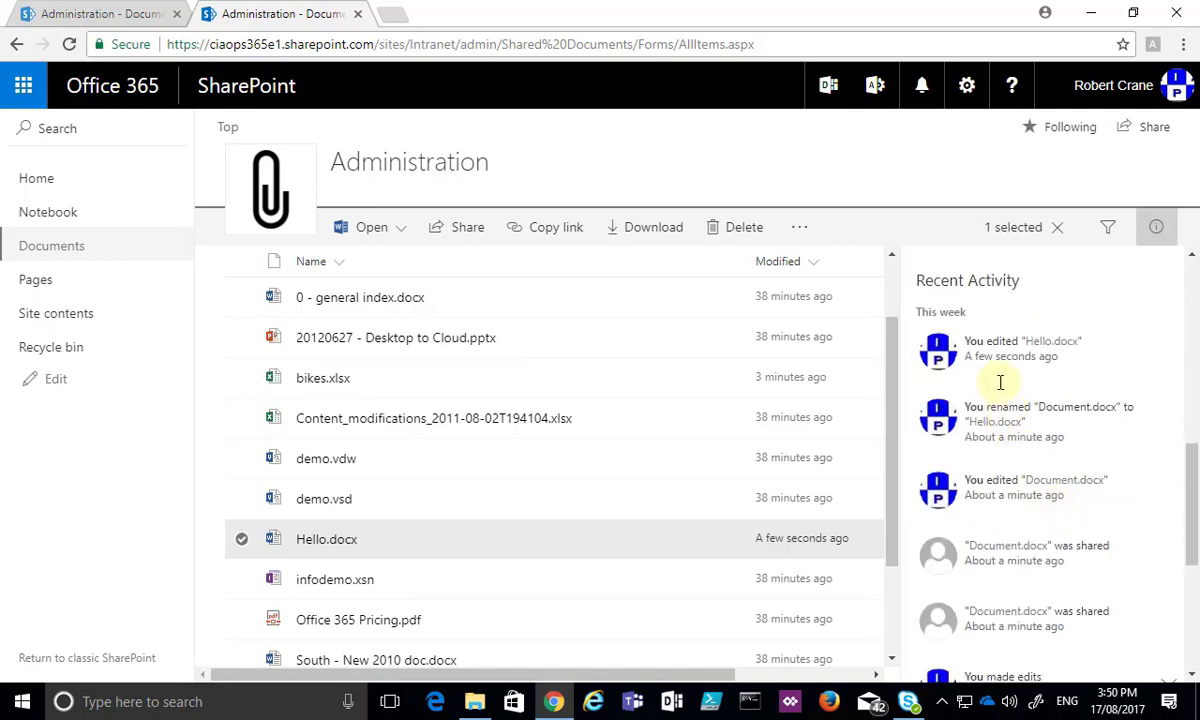
scroll(1010, 528, "down", 4)
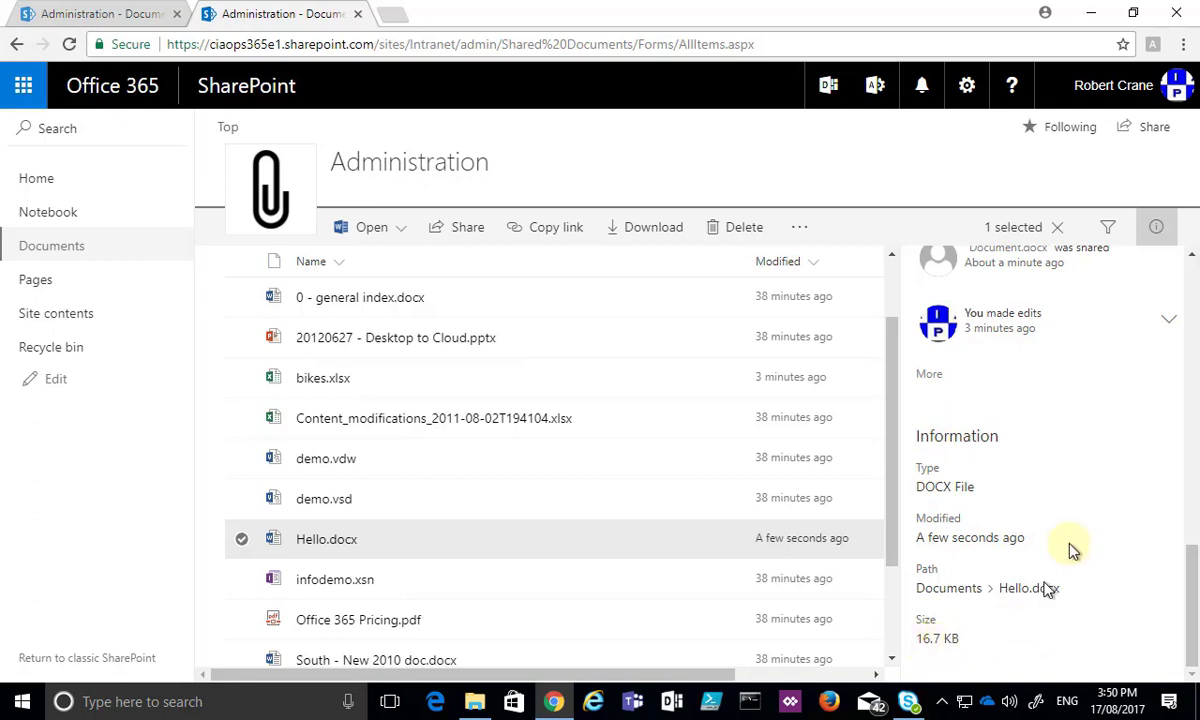
left_click(1156, 230)
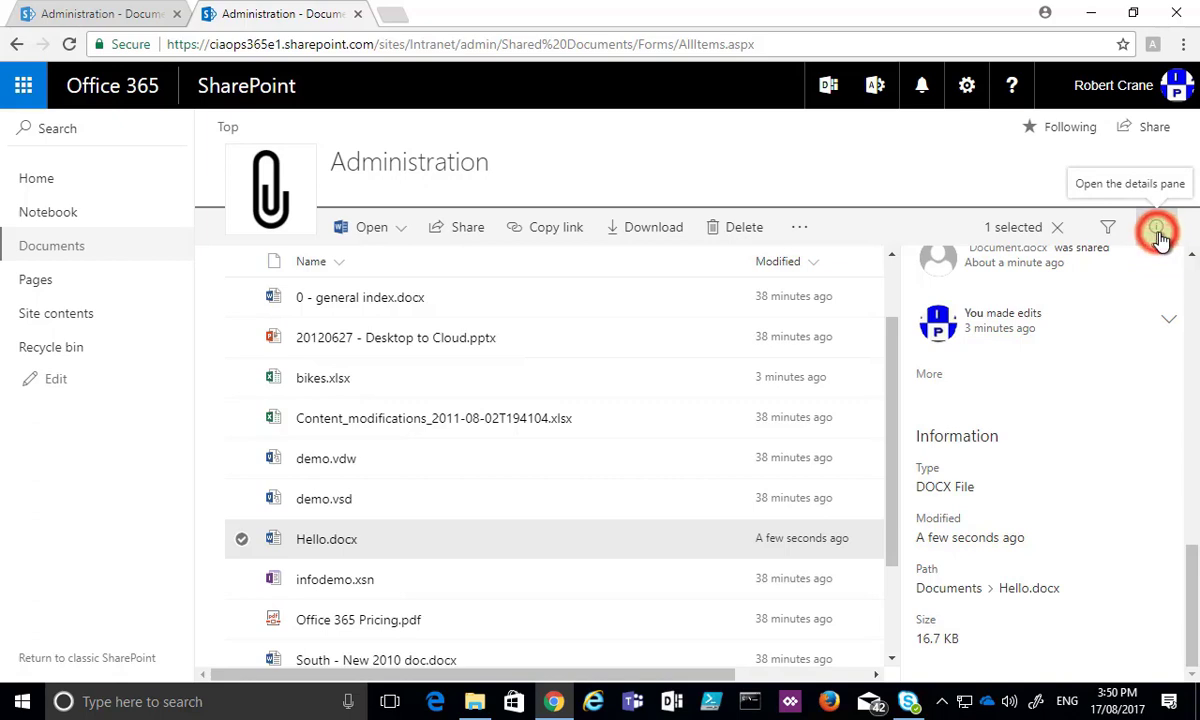
left_click(1049, 236)
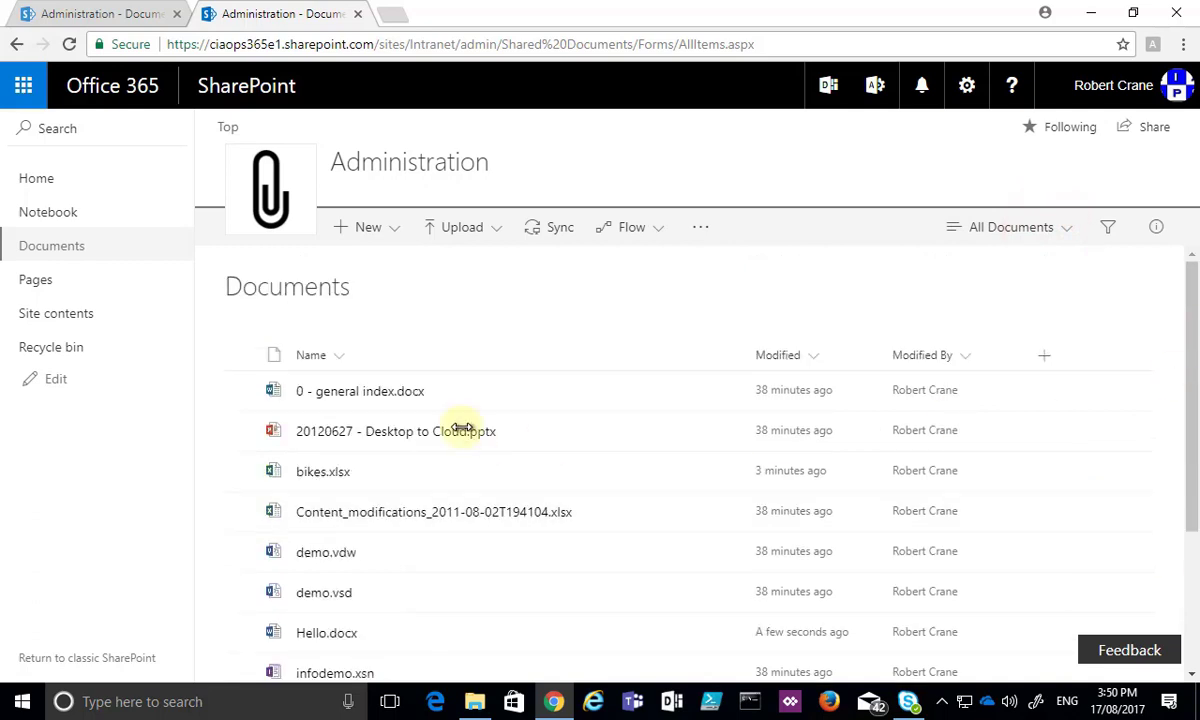
Sort the documents by Name from A to Z and reverse the order to Z to A
left_click(336, 350)
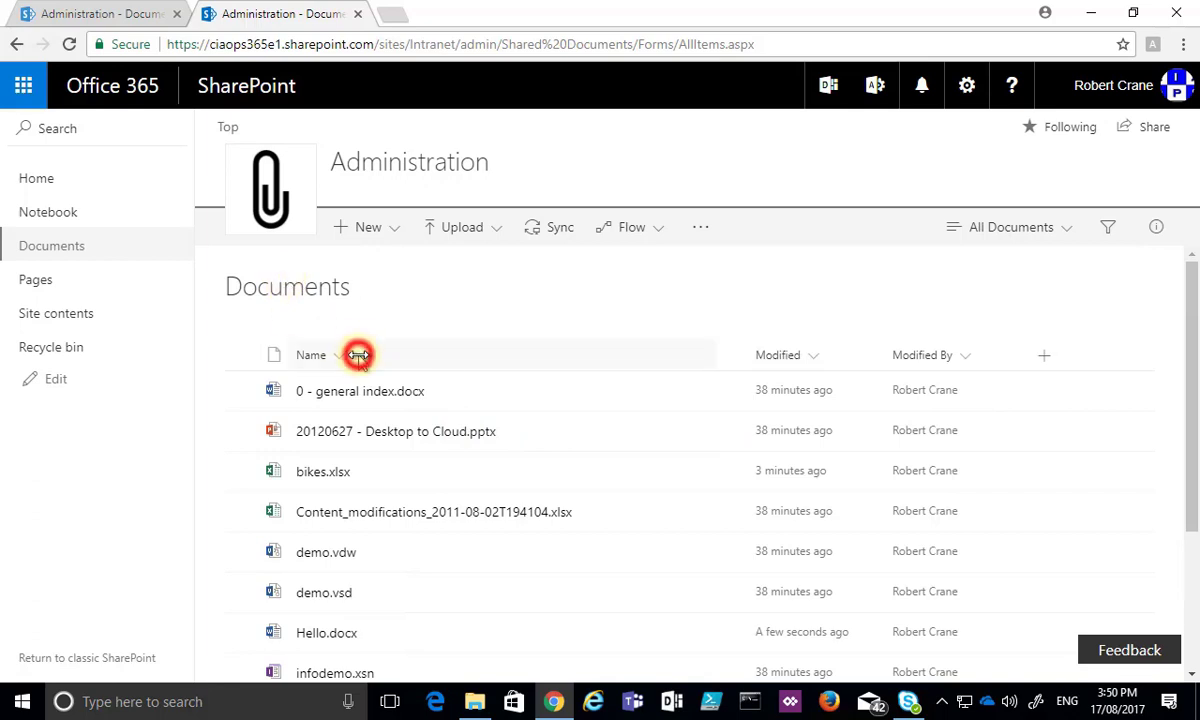
left_click(336, 400)
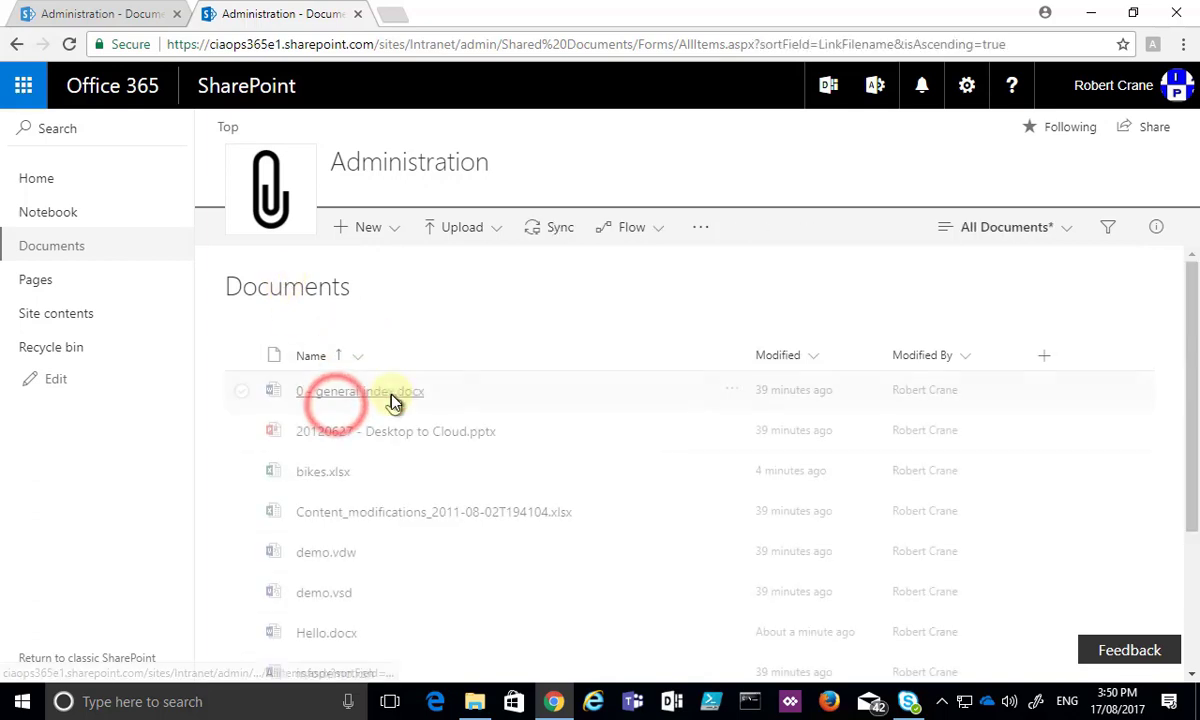
left_click(410, 362)
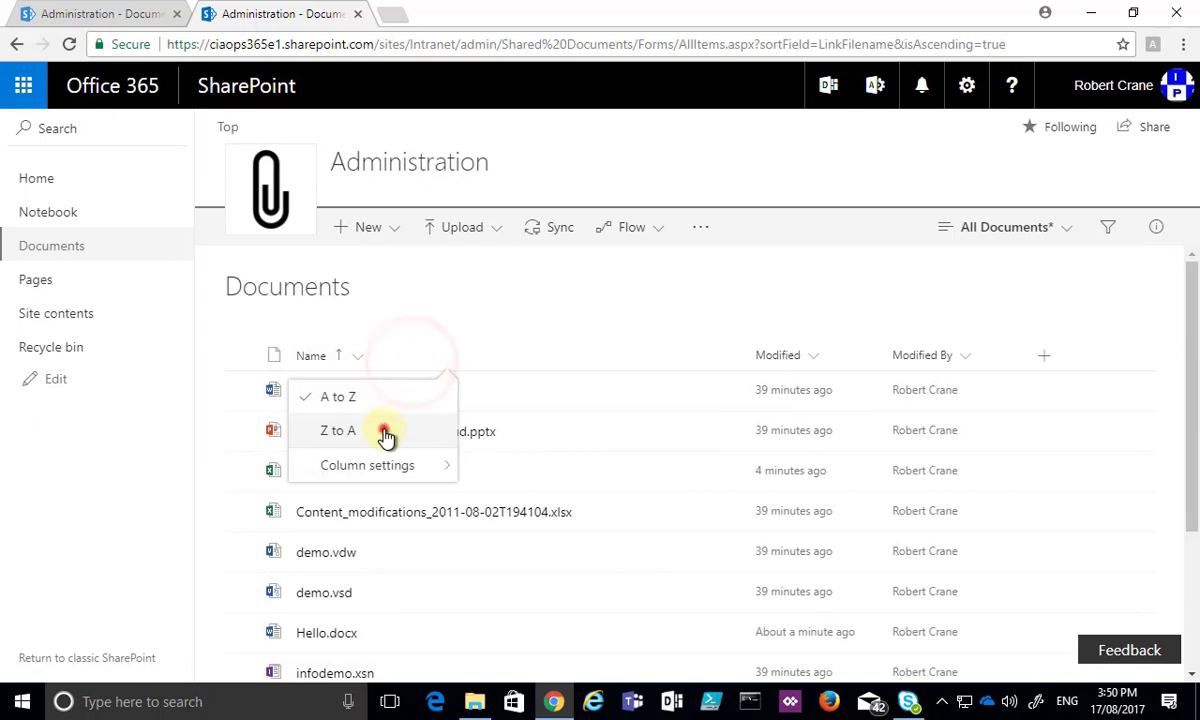
left_click(386, 432)
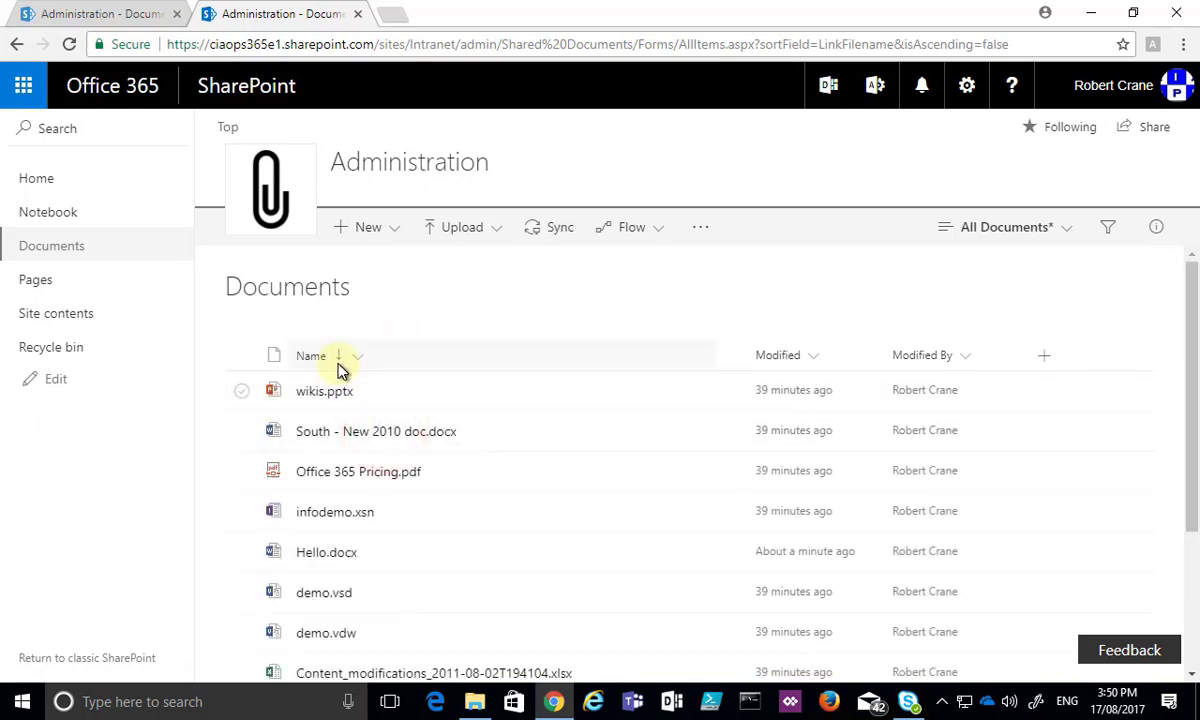
Sort the documents by Modified from older to newer and check the options of the Modified By column
left_click(808, 355)
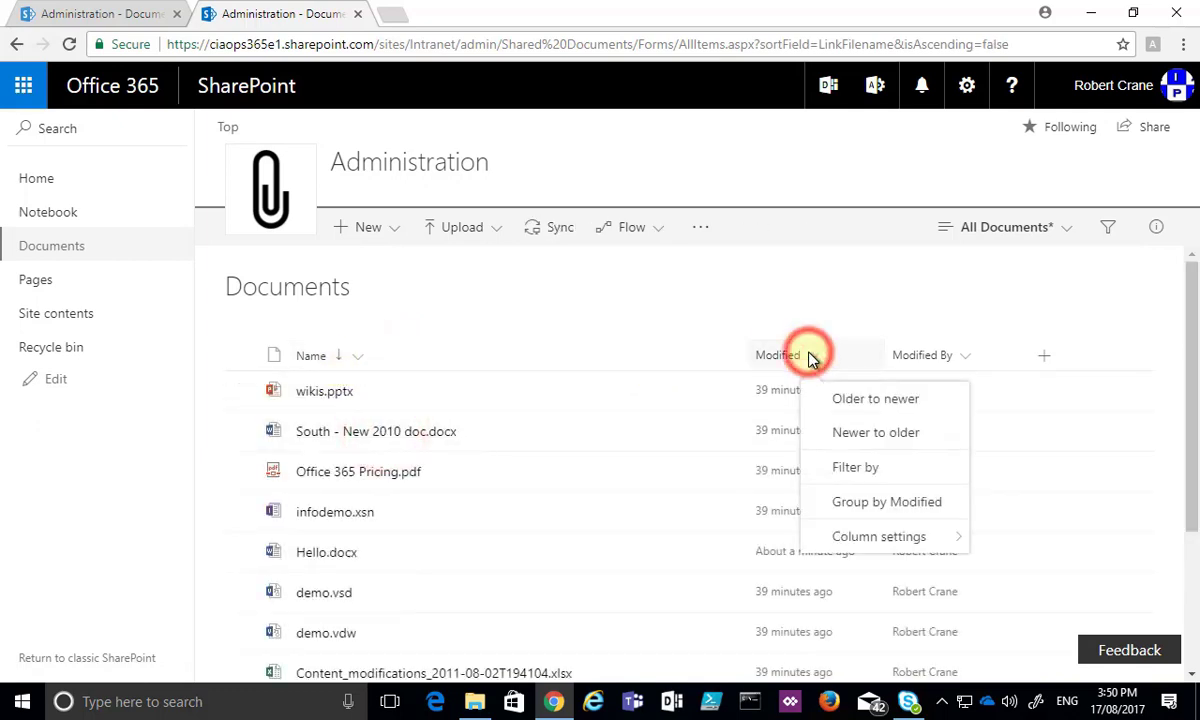
left_click(840, 399)
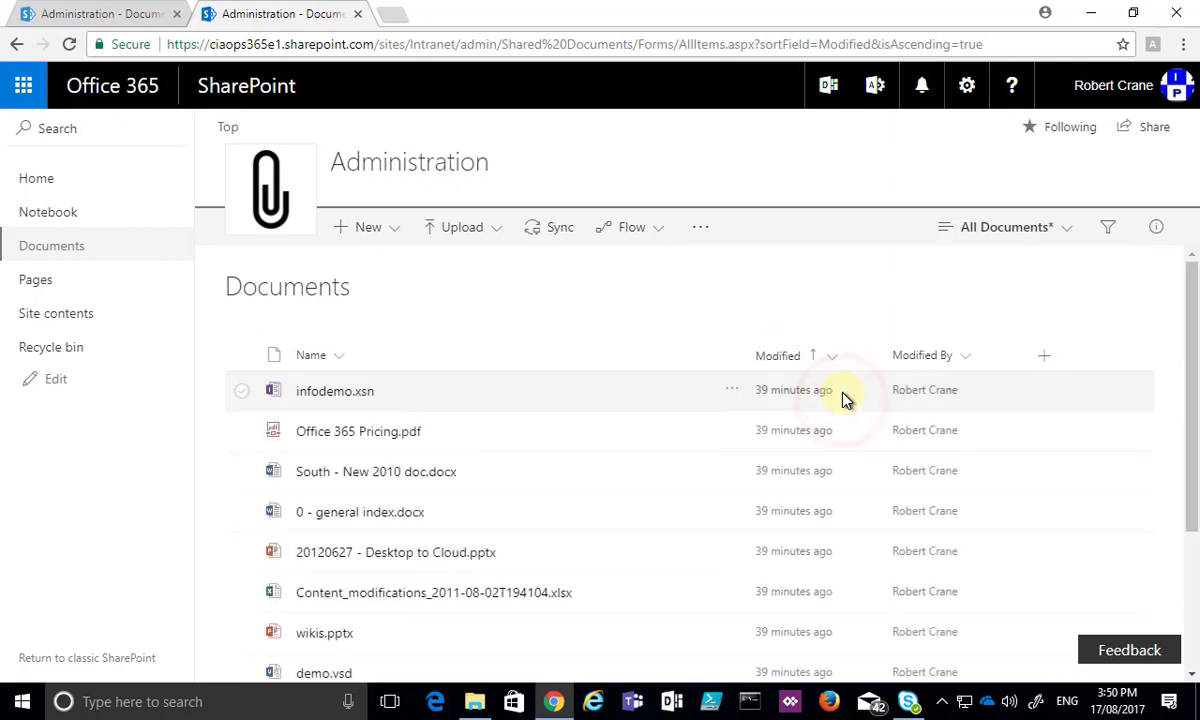
left_click(950, 358)
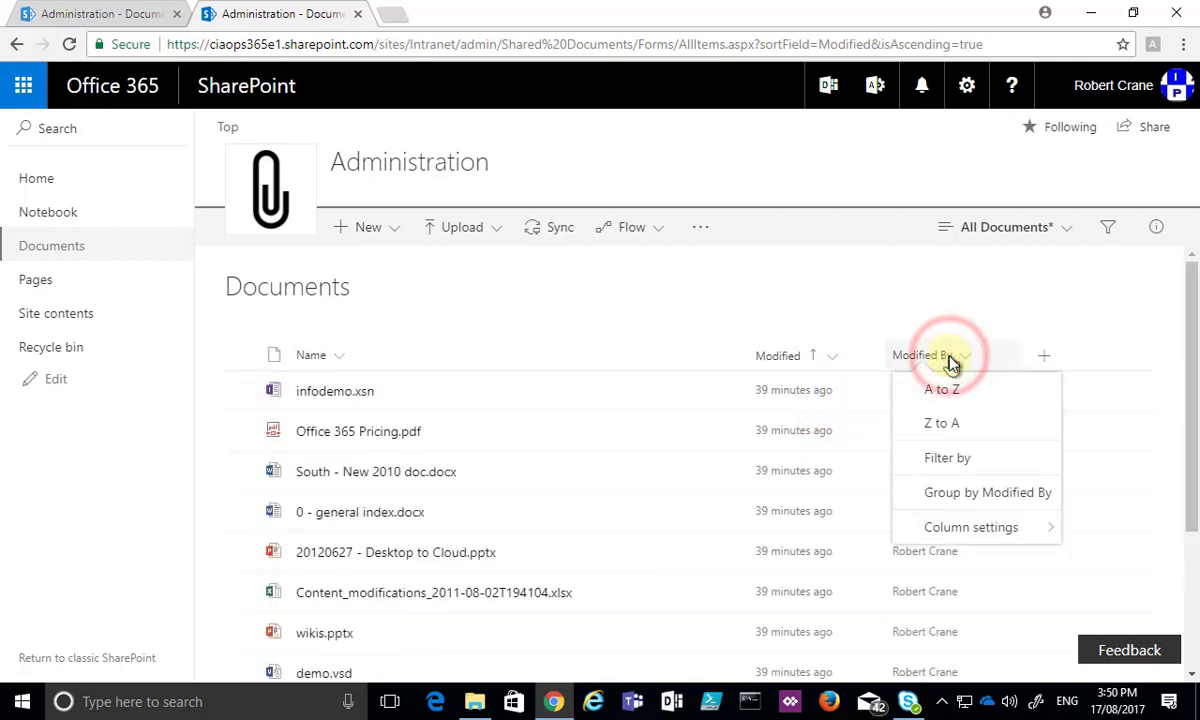
left_click(820, 295)
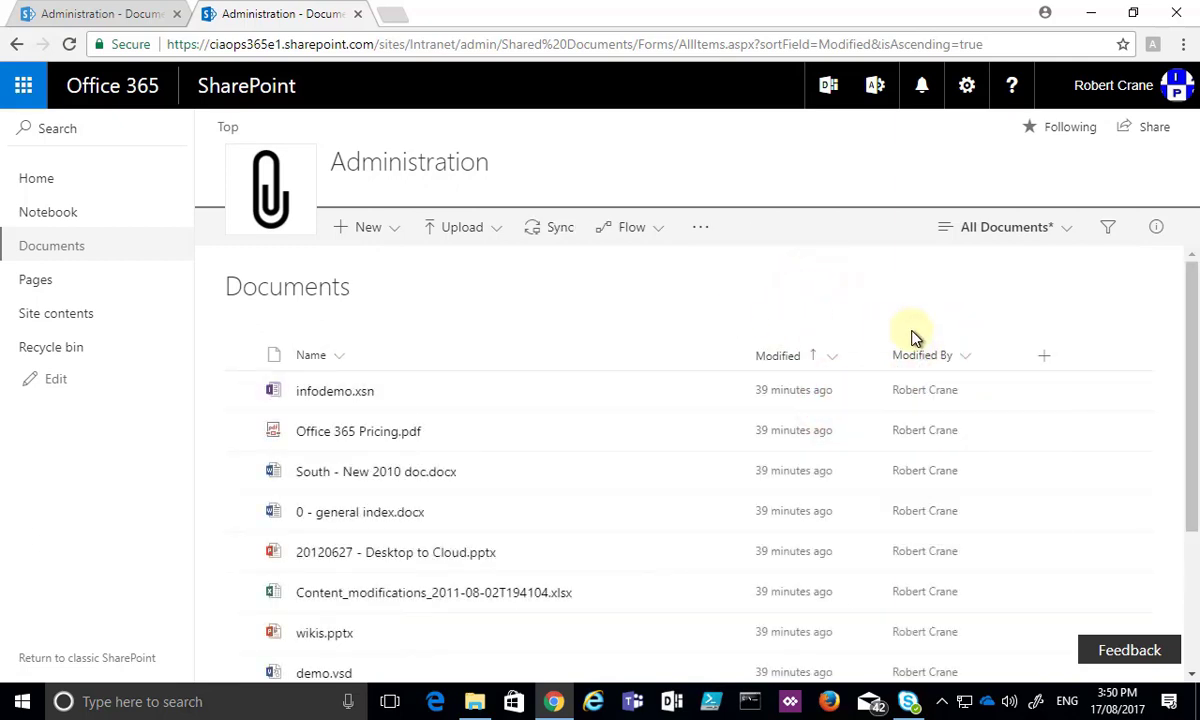
Add a Choice column named Customer to the Documents library with the choices Customer A, Customer B and Customer C
left_click(1046, 358)
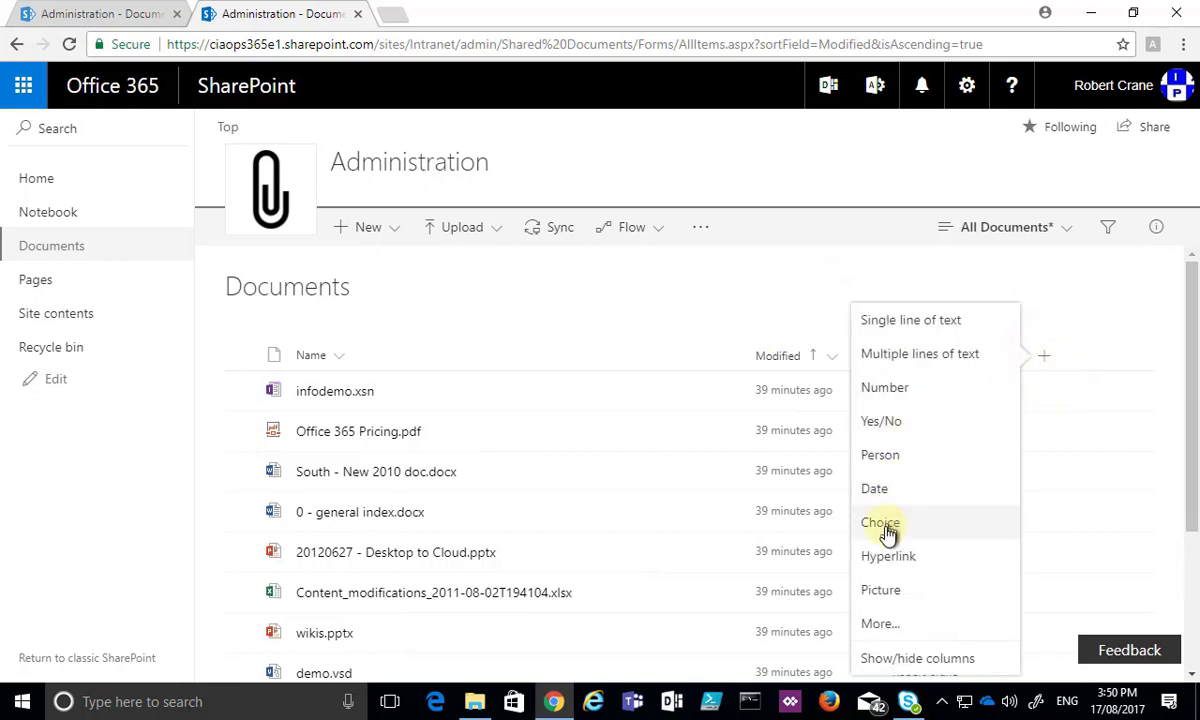
left_click(885, 528)
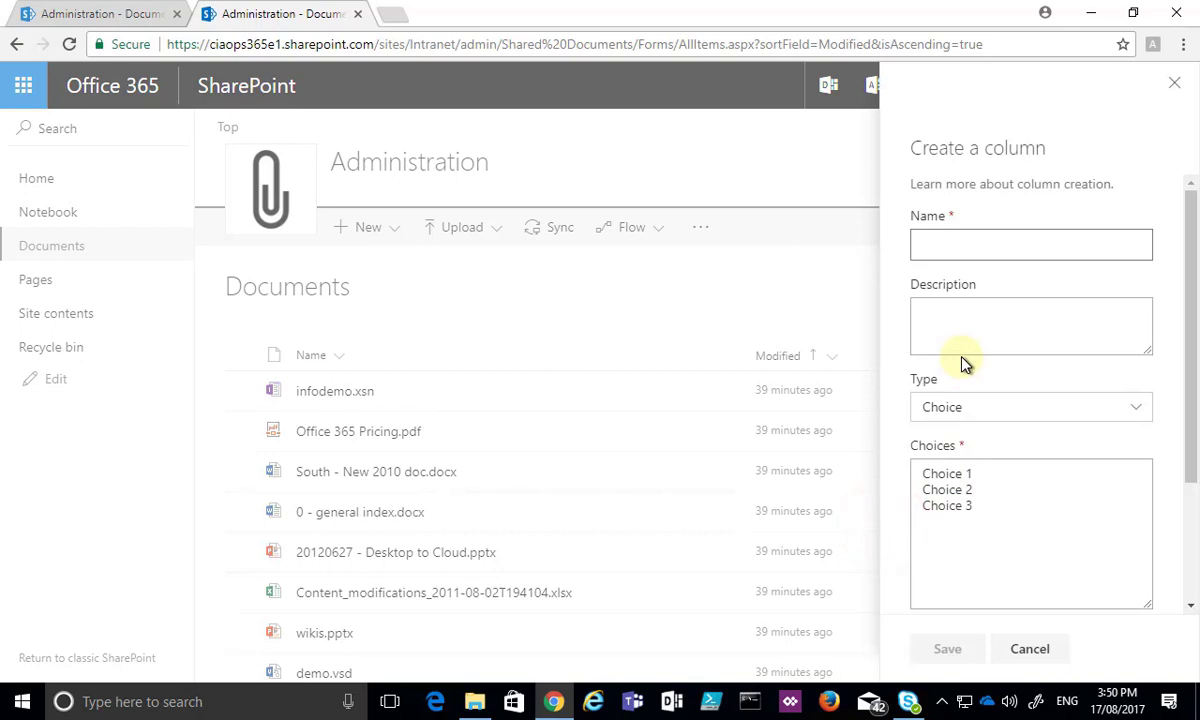
type("Customer")
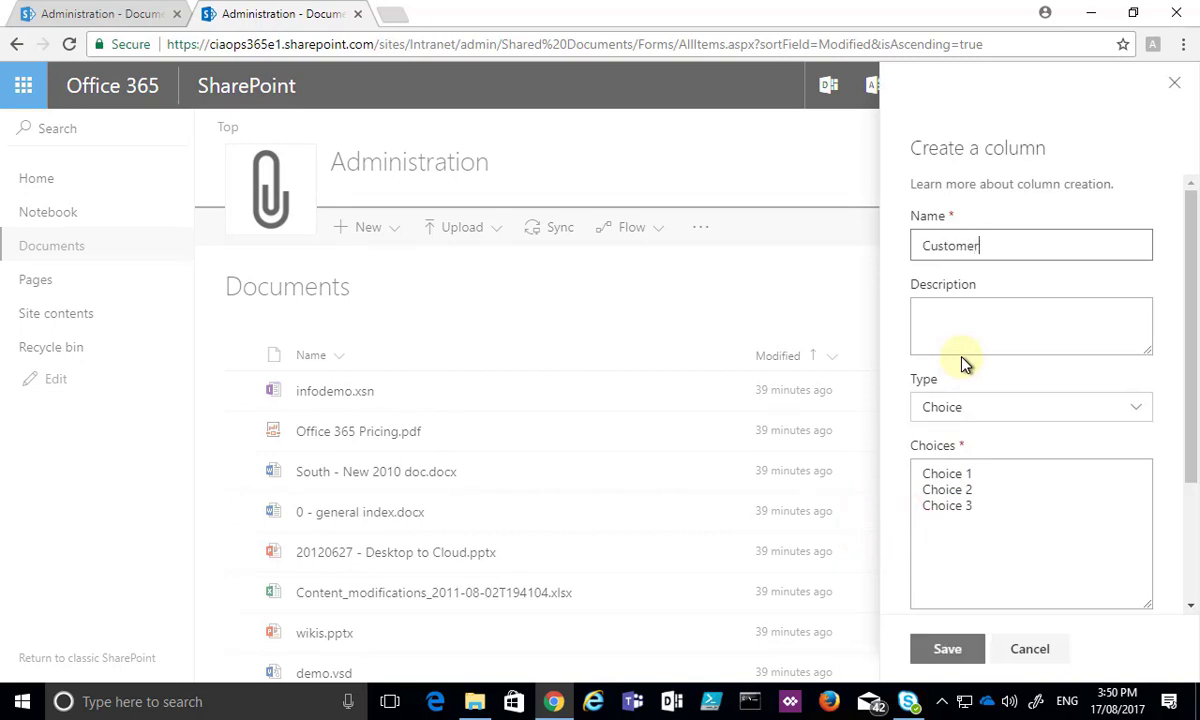
left_click_drag(988, 500, 905, 477)
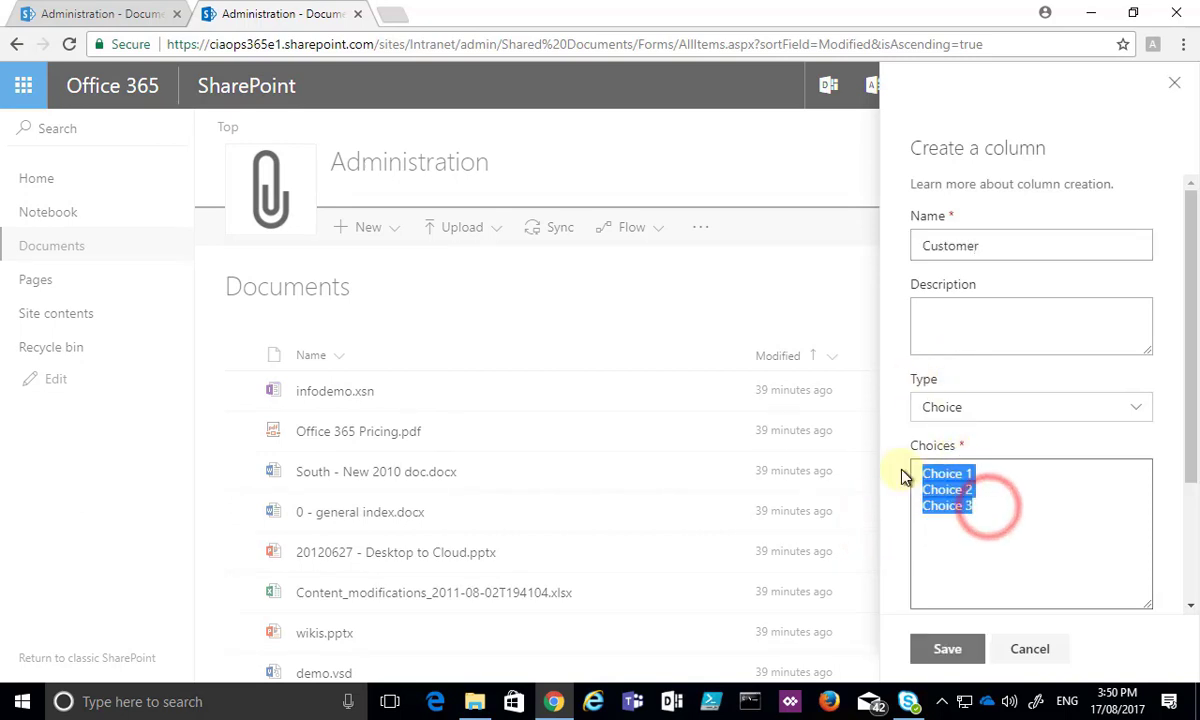
type("Customer A")
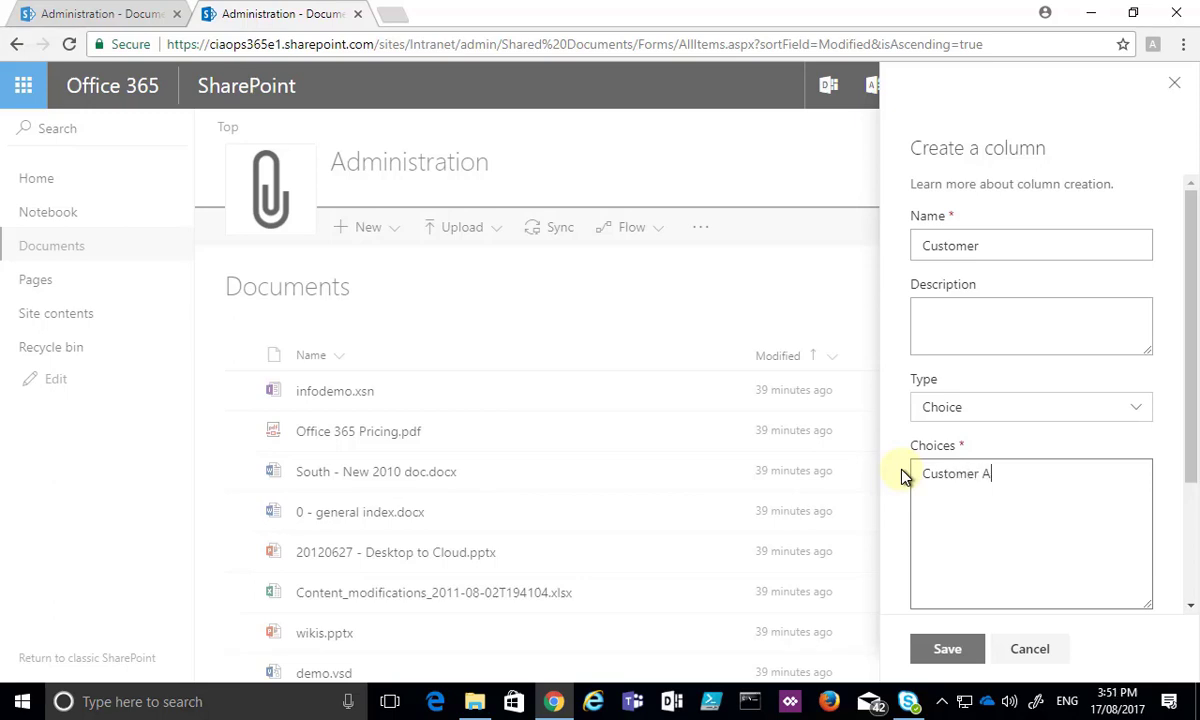
key("Return")
type("Customer B")
key("Return")
type("Customer C")
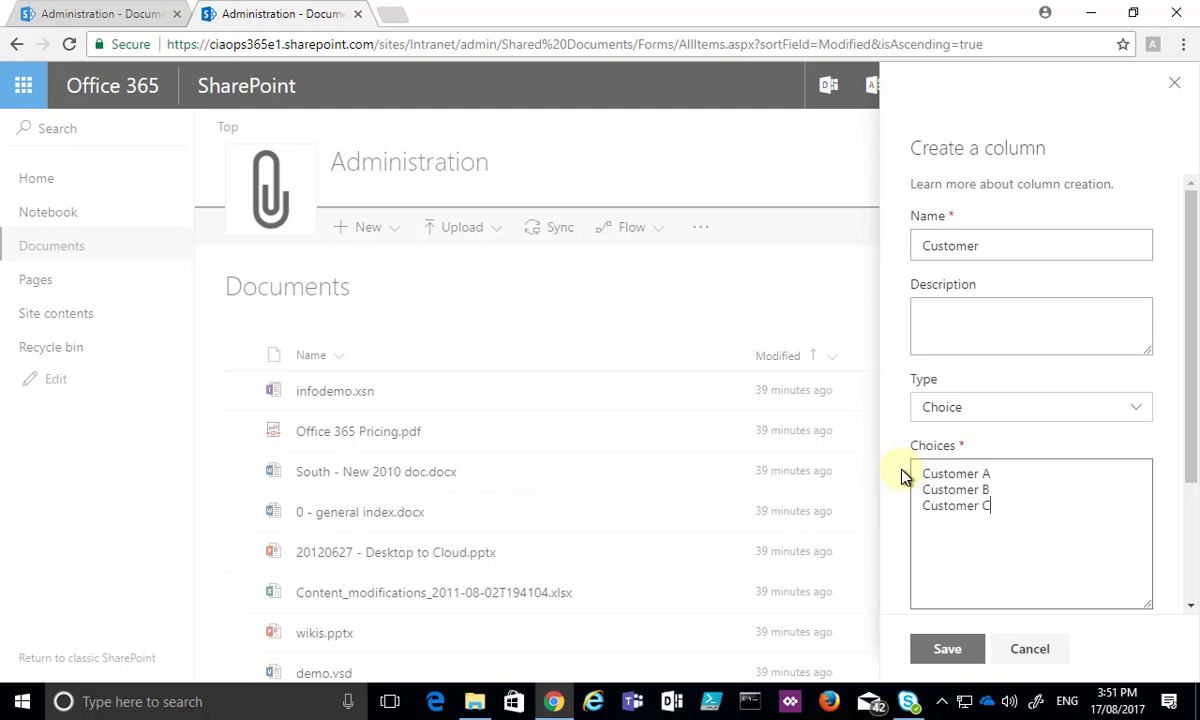
left_click(930, 652)
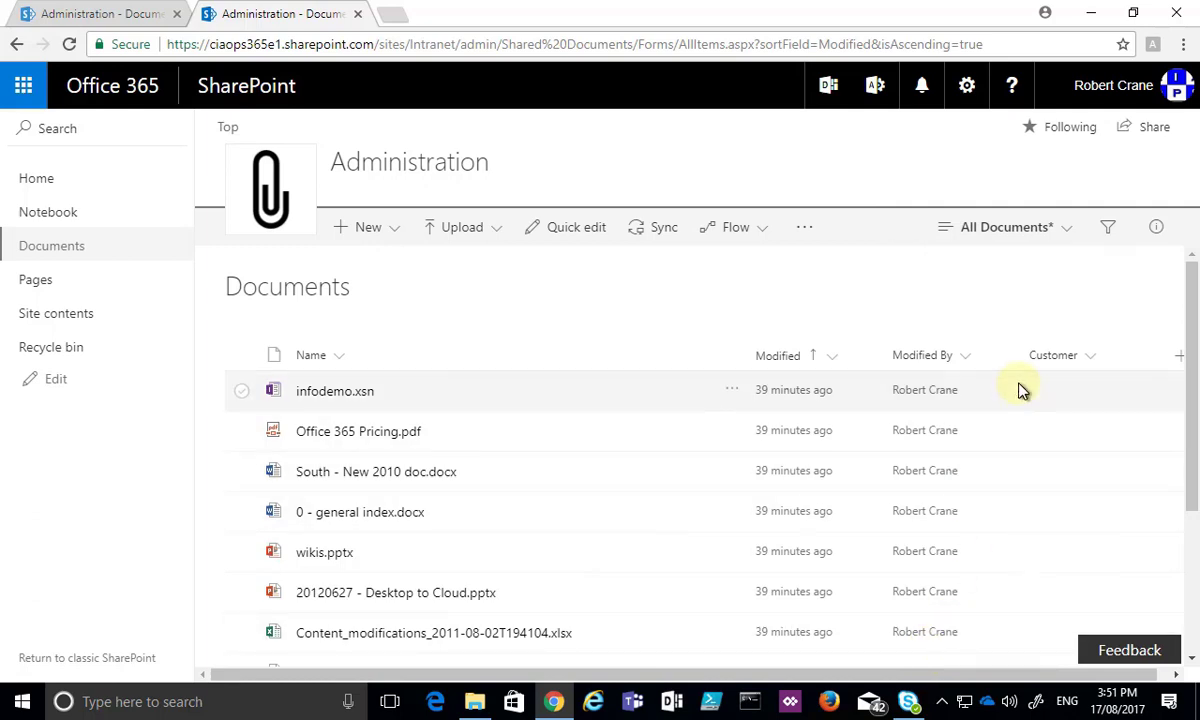
Set the Customer property of 0 - general index.docx to Customer B in its details
left_click(1085, 362)
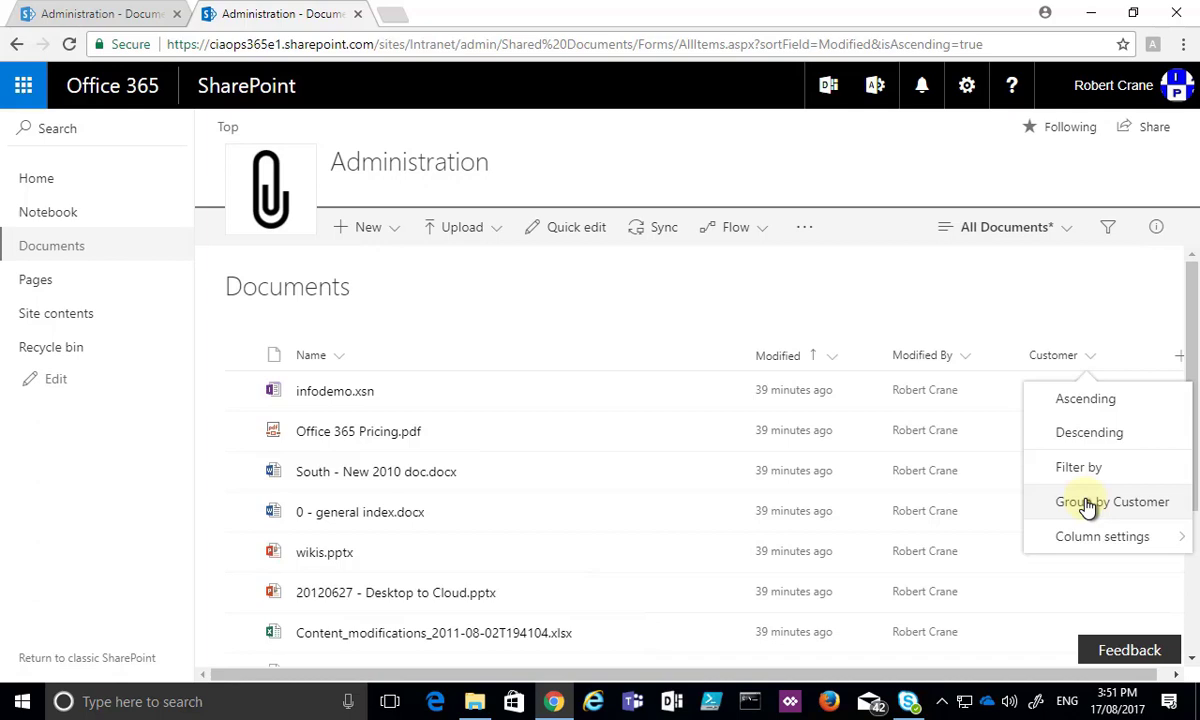
left_click(241, 511)
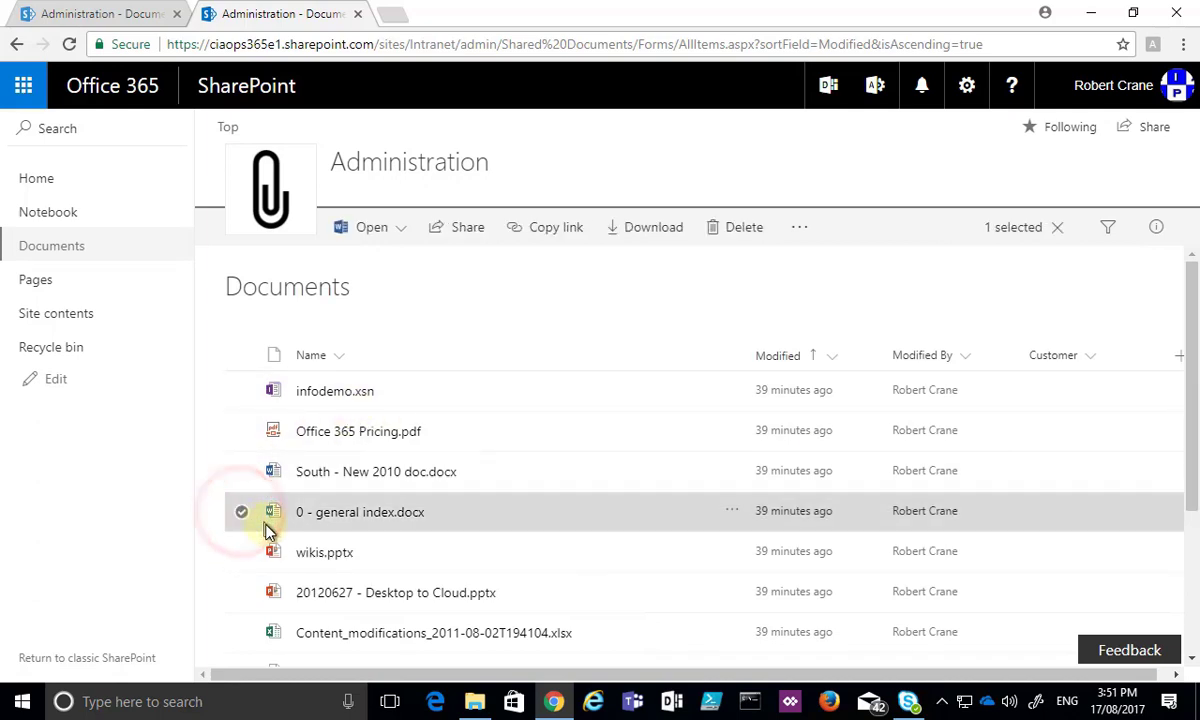
left_click(1156, 227)
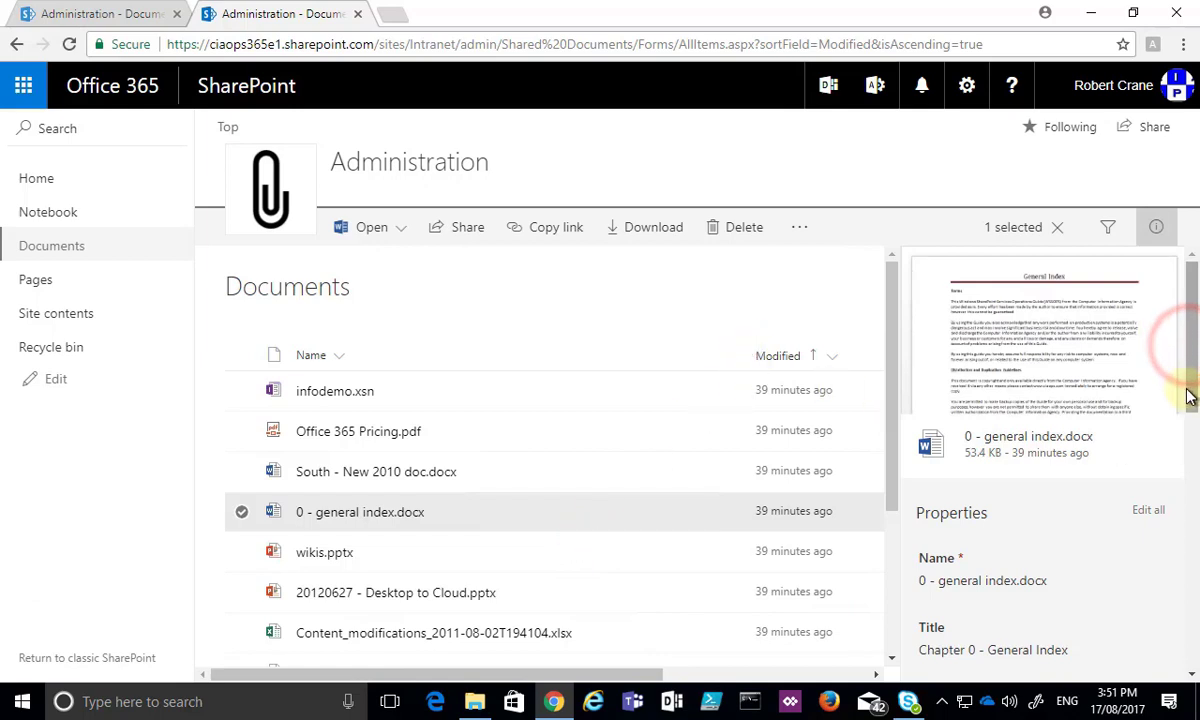
mouse_move(1190, 381)
left_mouse_down()
mouse_move(1195, 415)
mouse_move(1193, 395)
left_mouse_up()
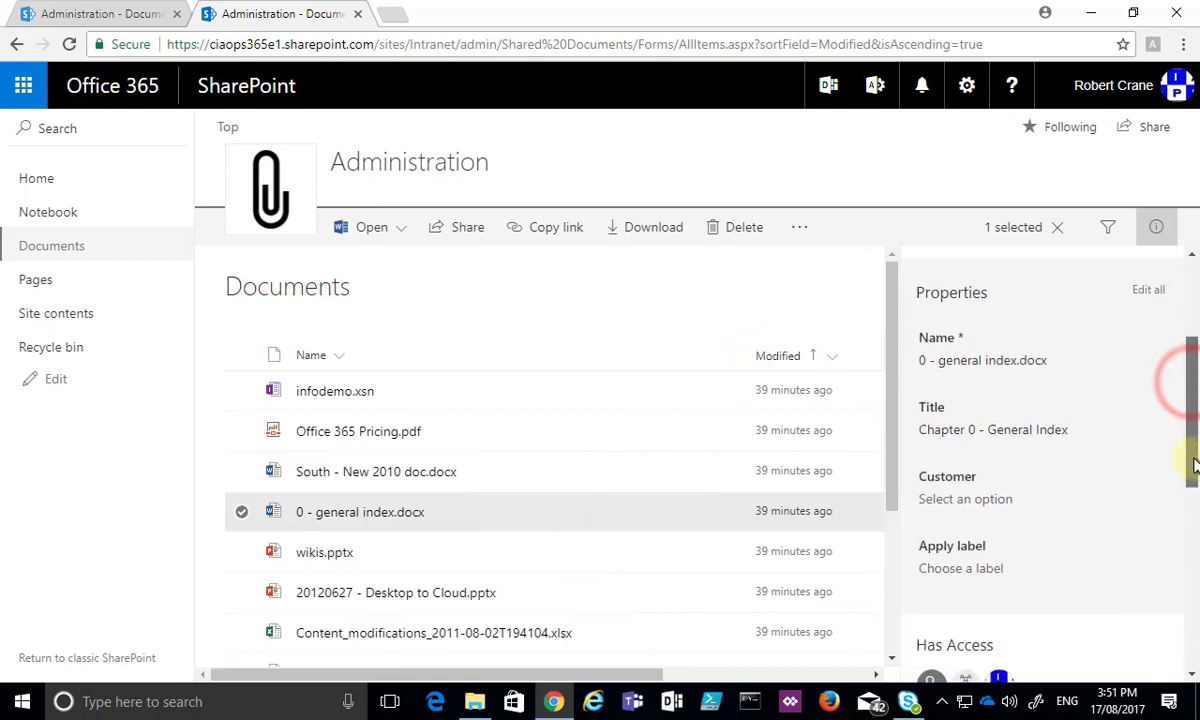
left_click(960, 500)
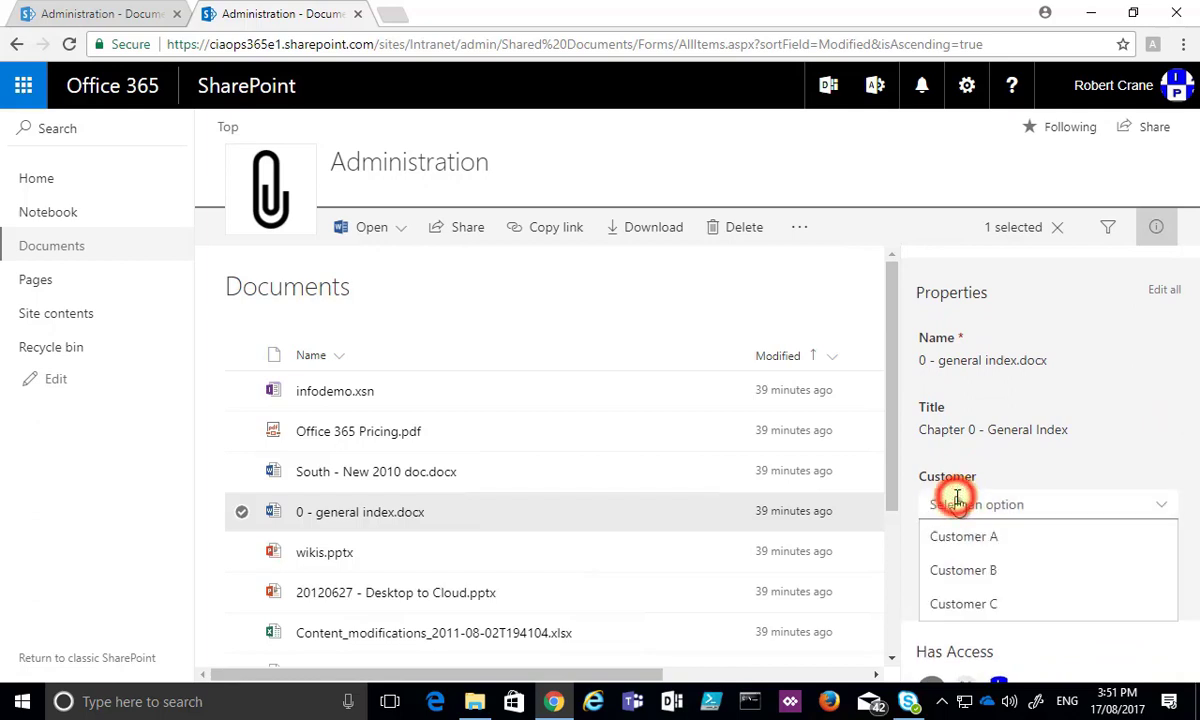
left_click(963, 571)
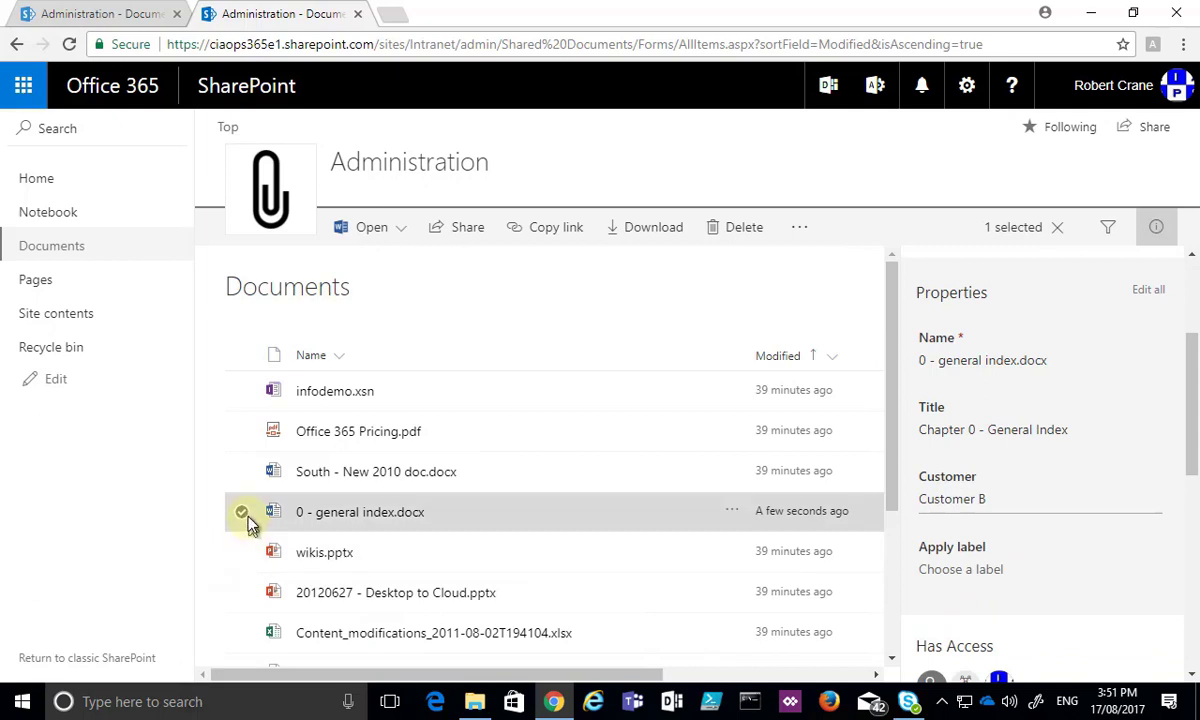
Set the Customer property of wikis.pptx to Customer C, with only that file selected, and close the details
left_click(241, 553)
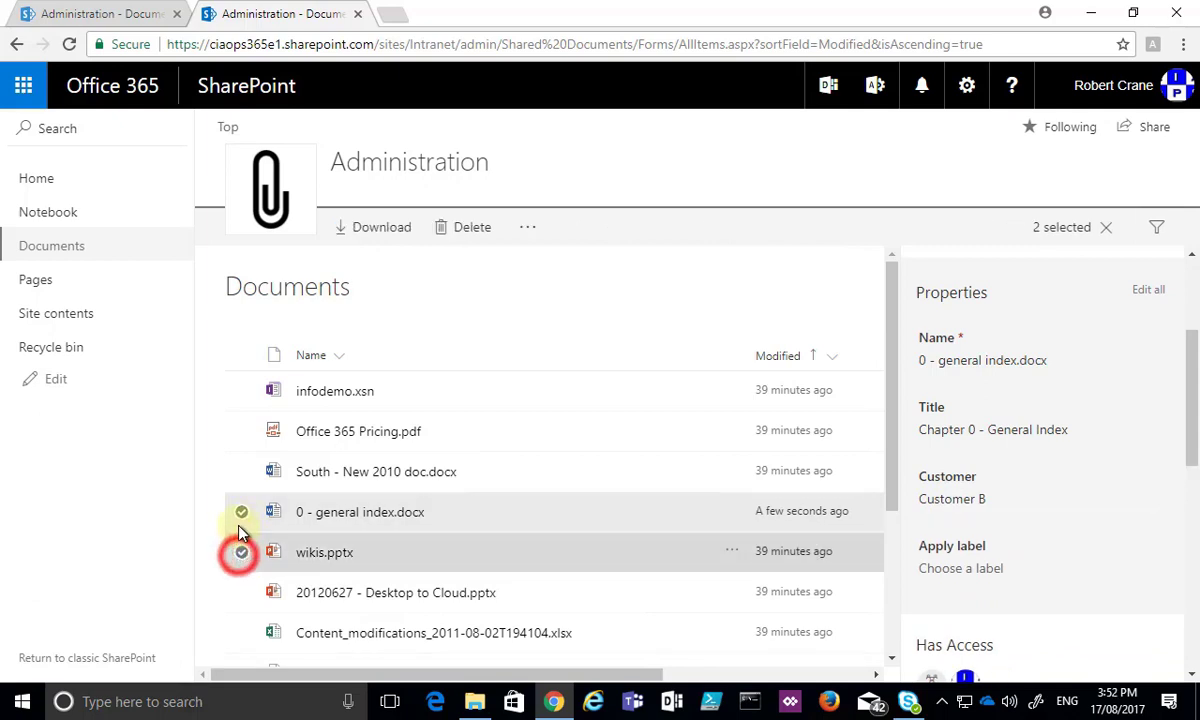
left_click(241, 511)
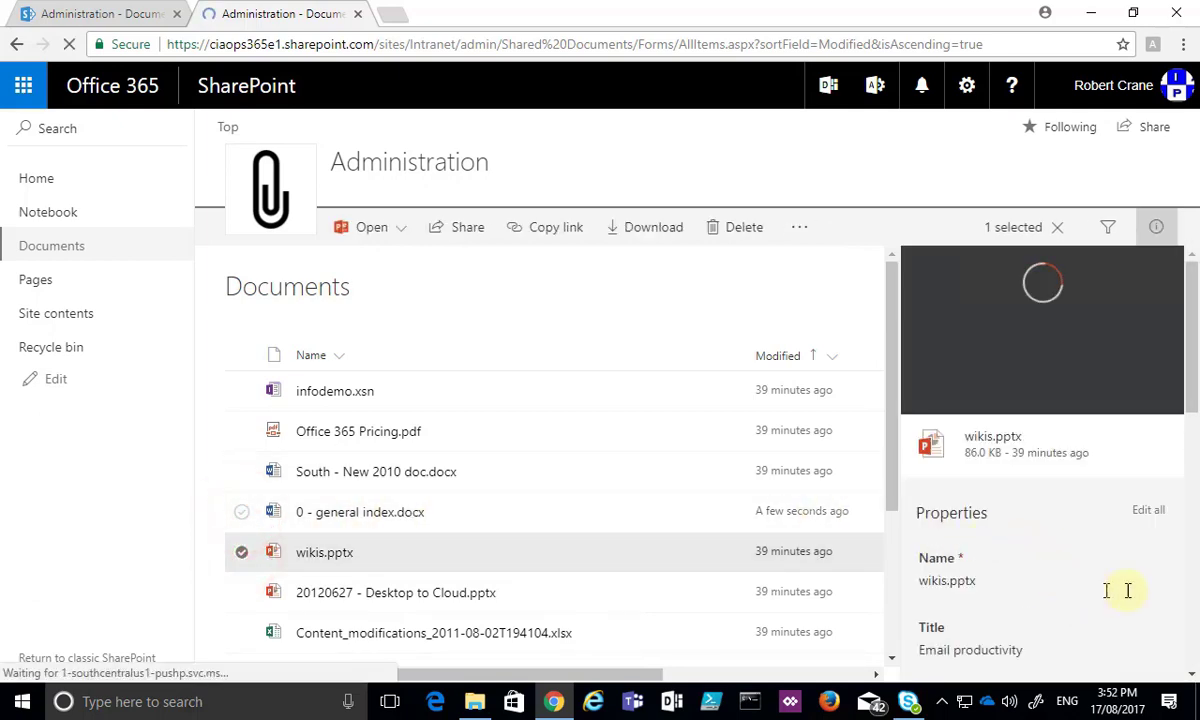
left_click(1190, 621)
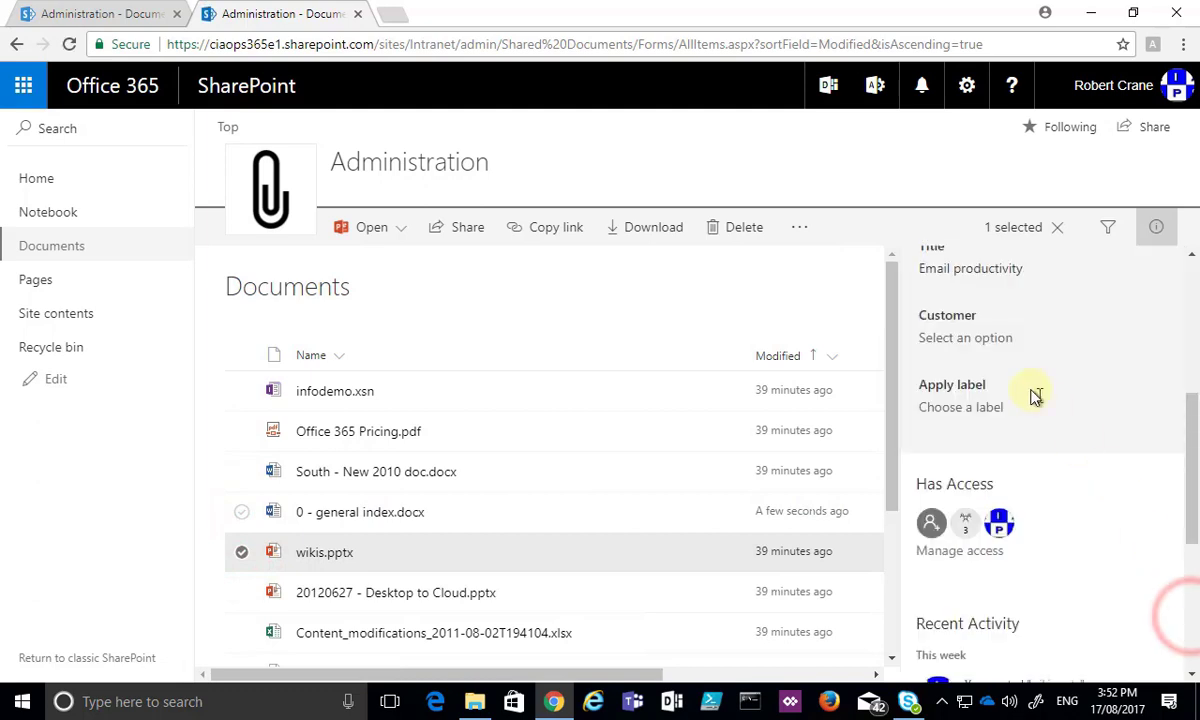
left_click(966, 337)
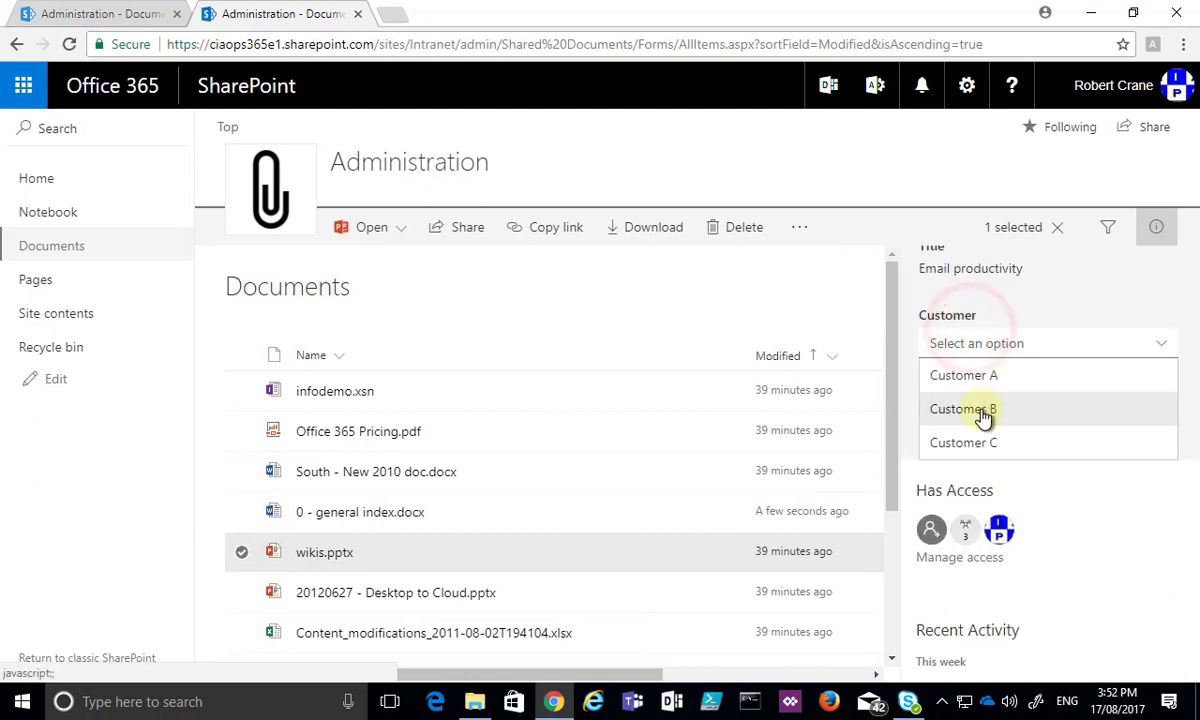
left_click(963, 443)
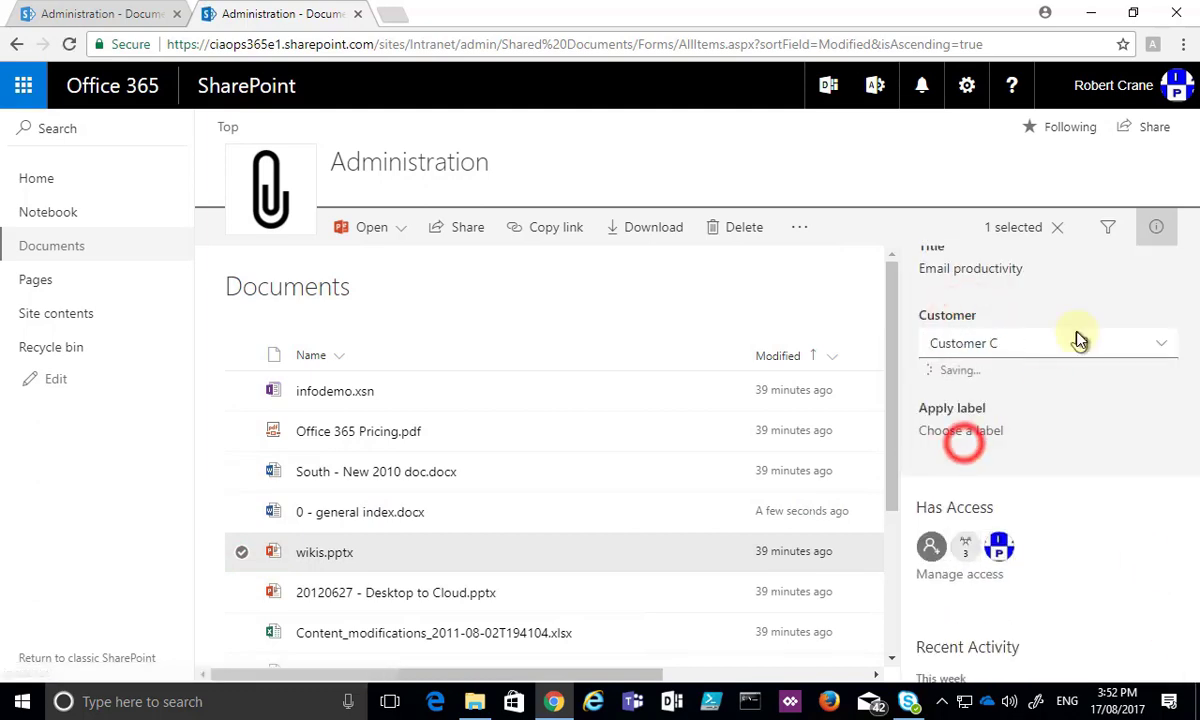
left_click(1157, 229)
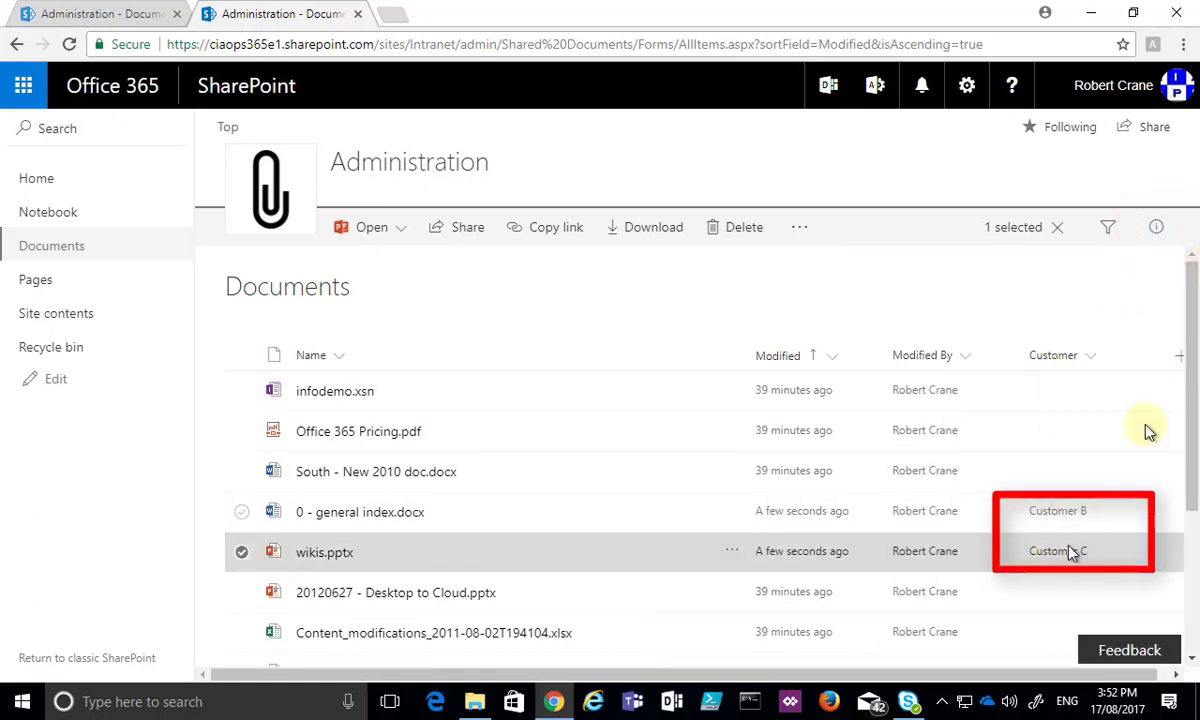
Group the documents by Customer and review the resulting groups
left_click(1080, 360)
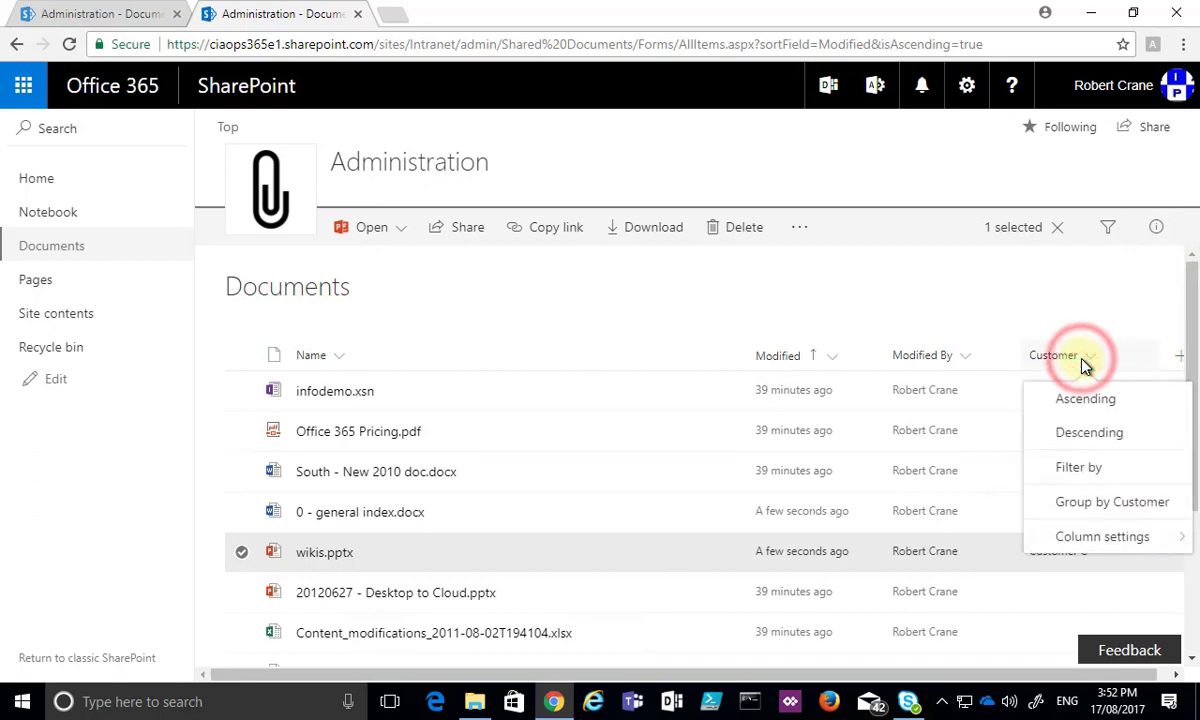
left_click(1072, 505)
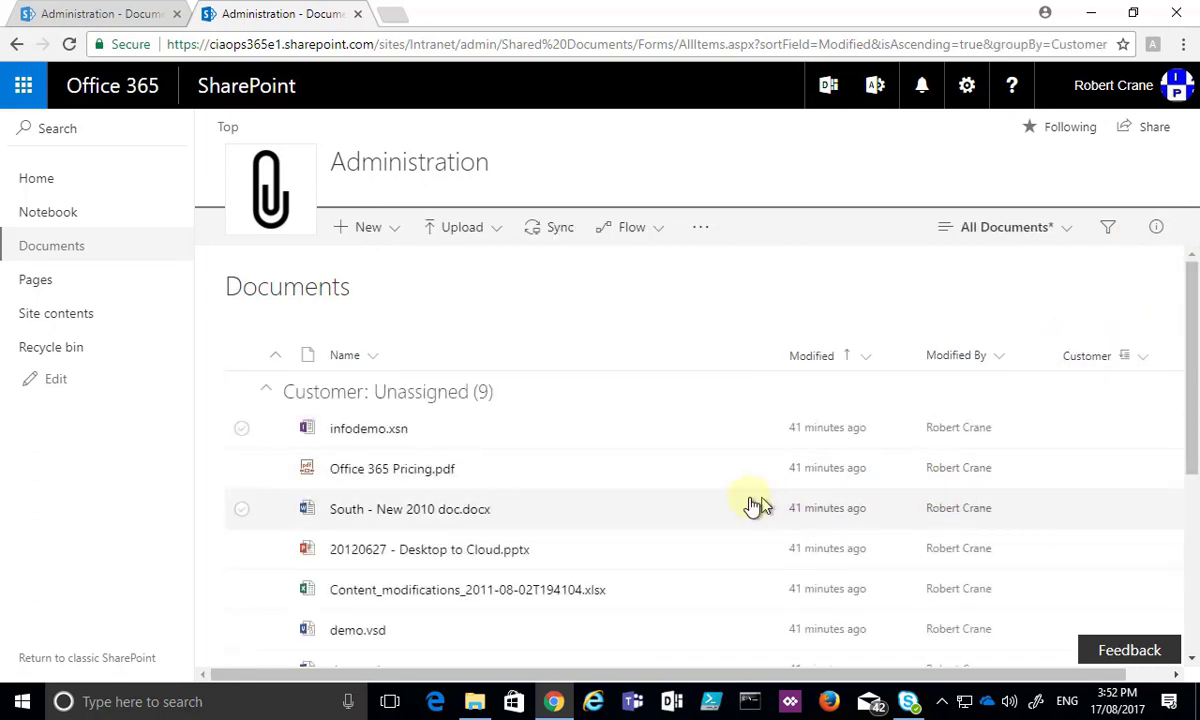
scroll(607, 474, "down", 5)
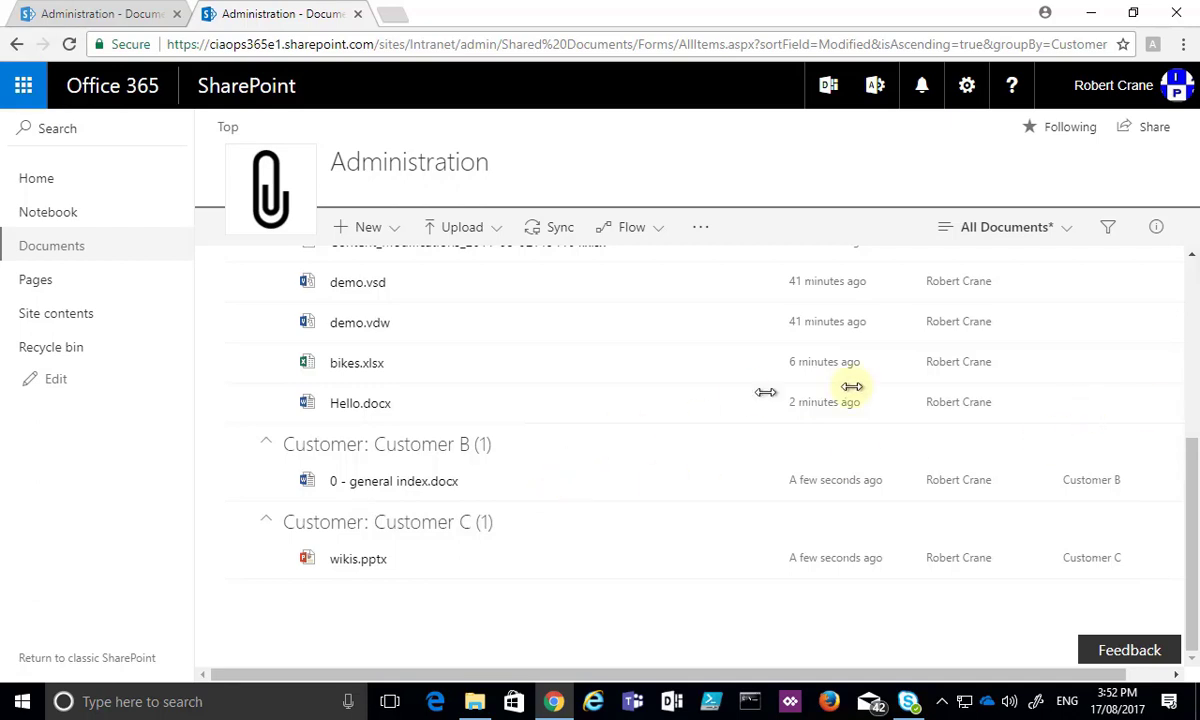
Show the grouped documents as Tiles, return to the List layout and look through the groups
left_click(1020, 226)
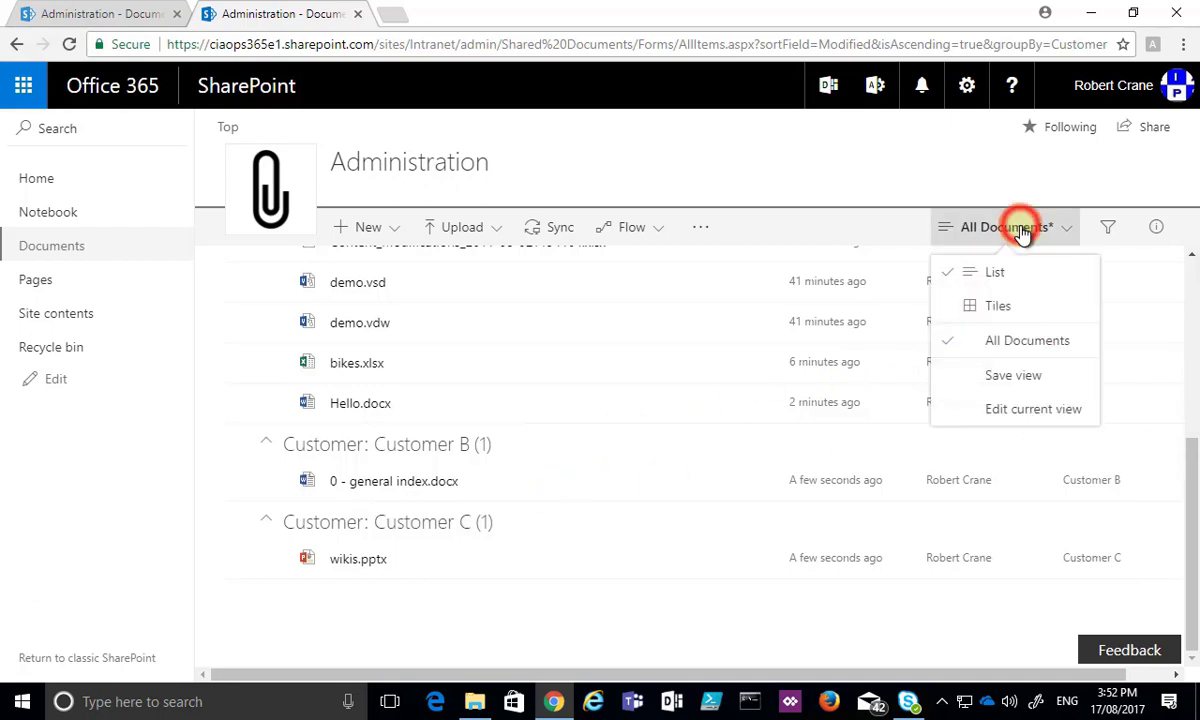
left_click(1008, 309)
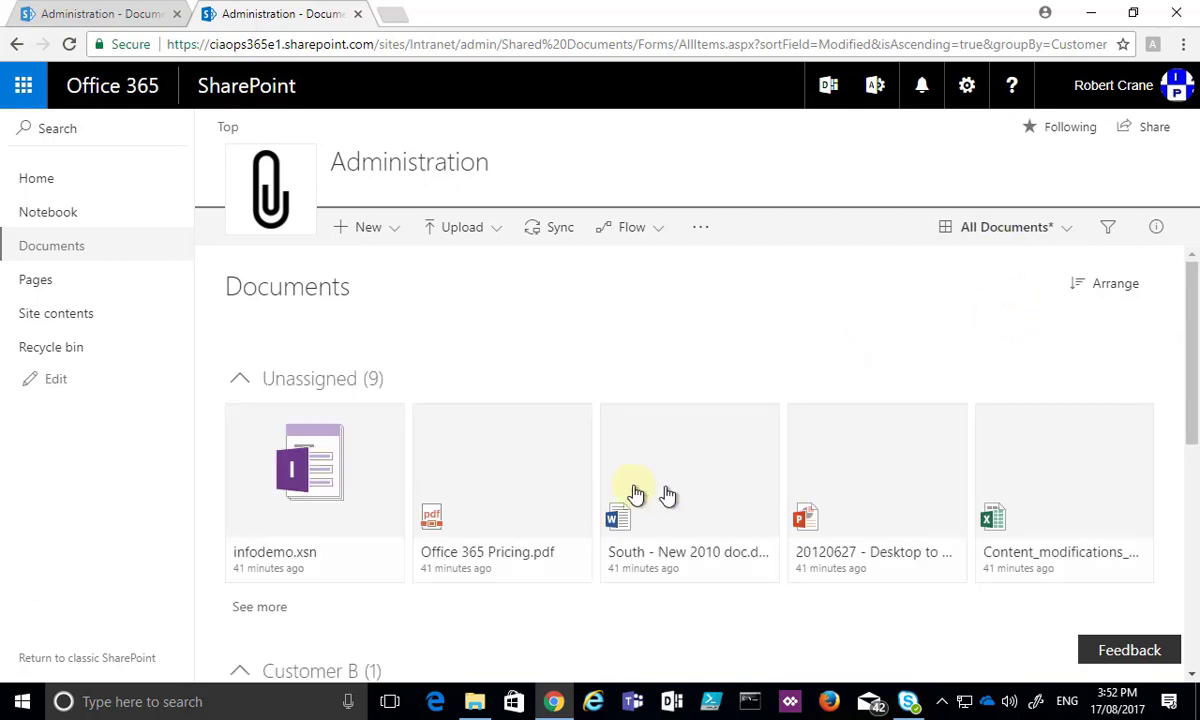
left_click(1002, 228)
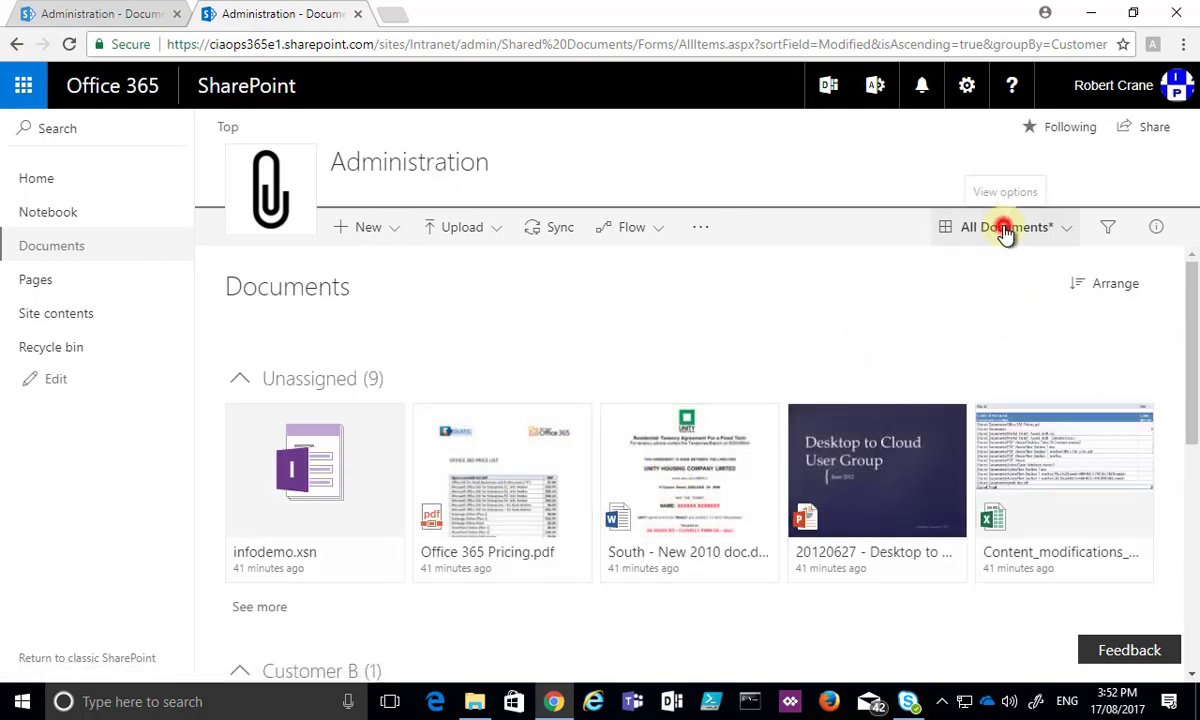
left_click(990, 278)
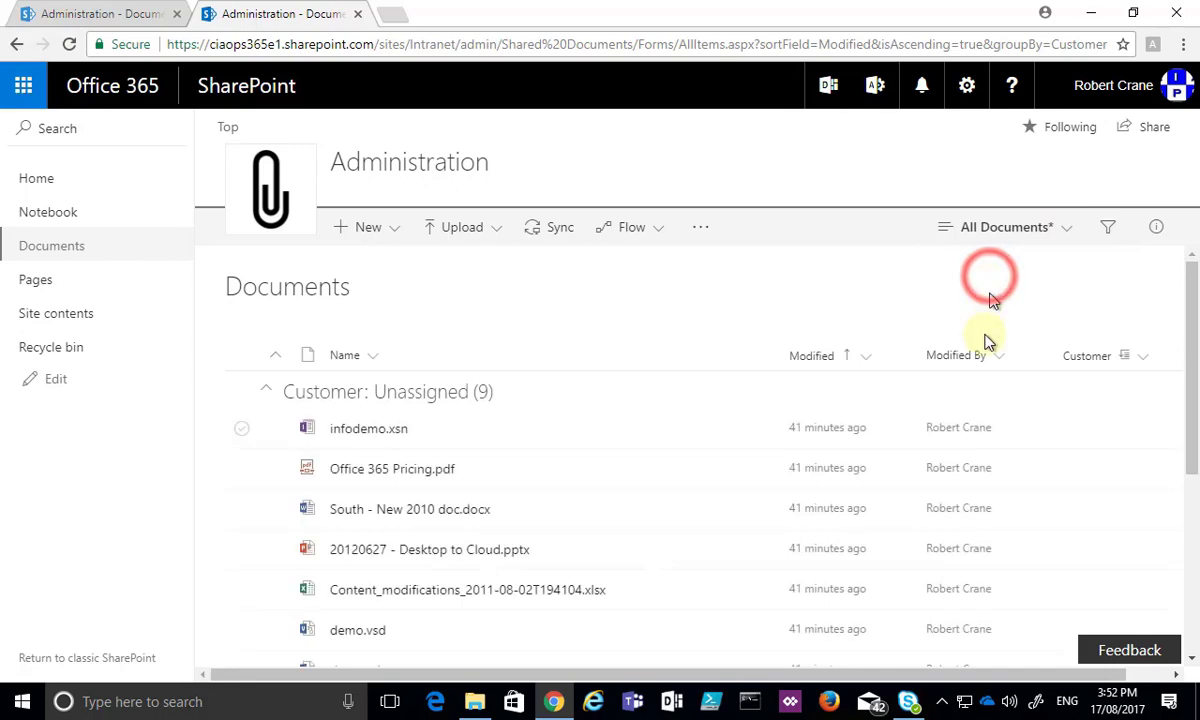
scroll(963, 520, "down", 4)
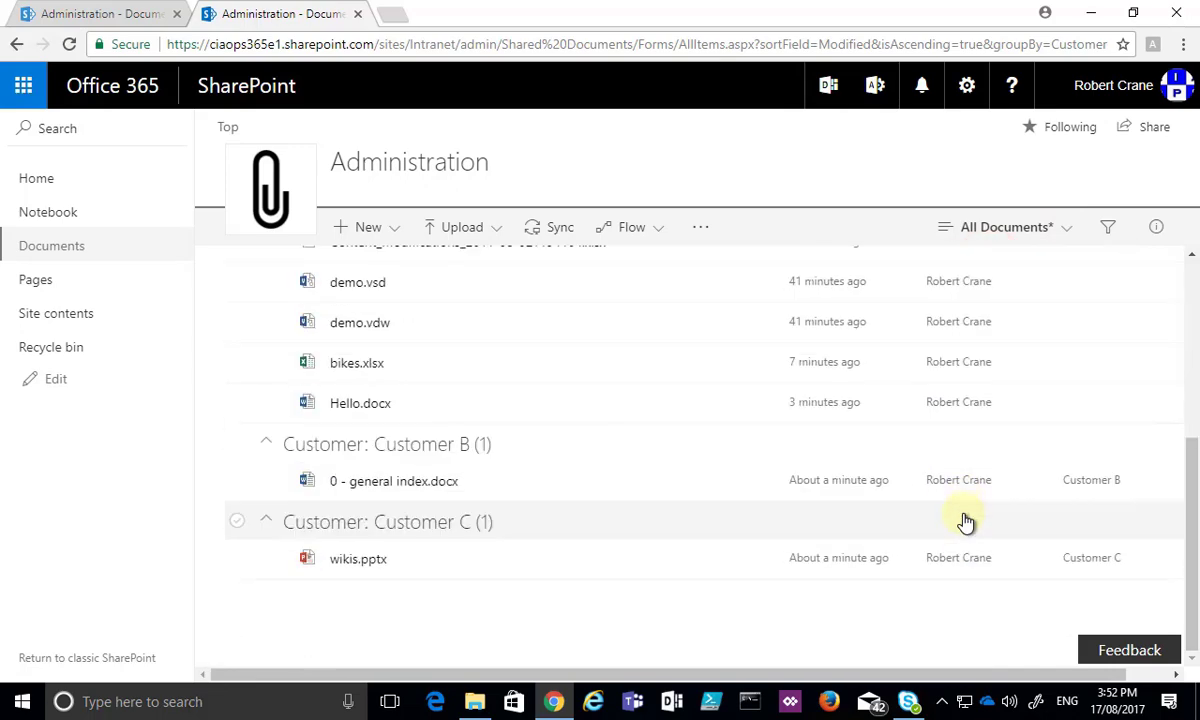
Reload the saved All Documents view to discard the temporary grouping and sorting
scroll(964, 520, "up", 4)
left_click(1047, 236)
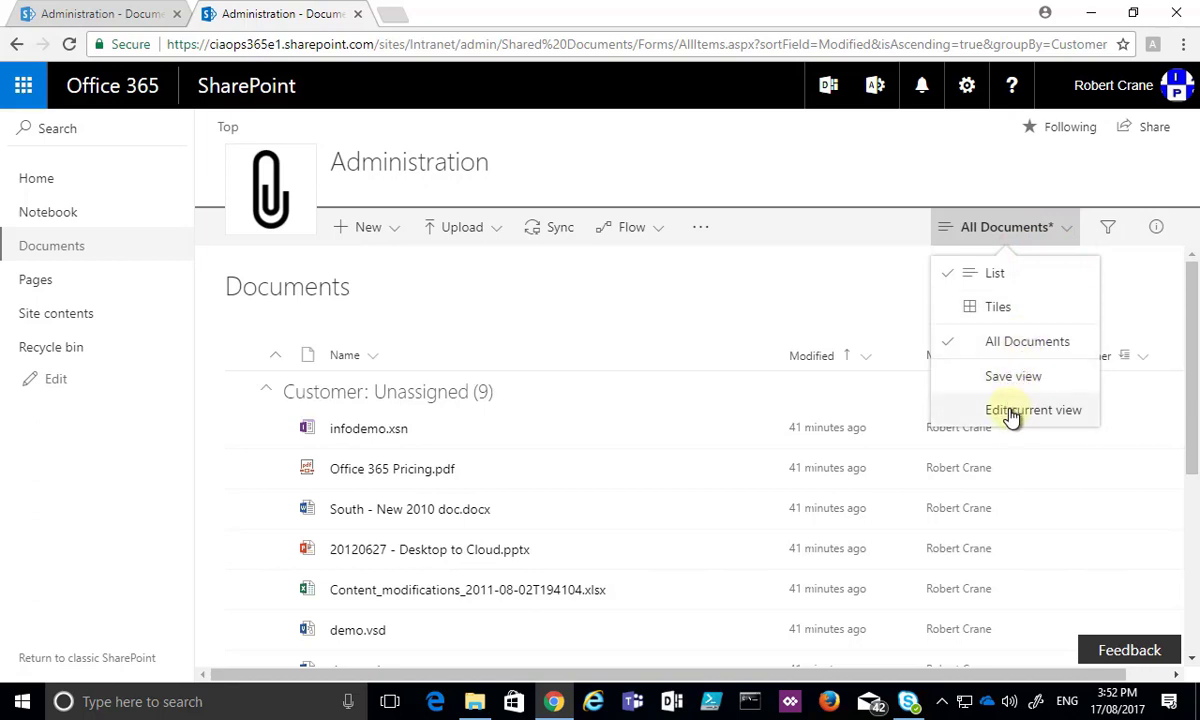
left_click(1013, 345)
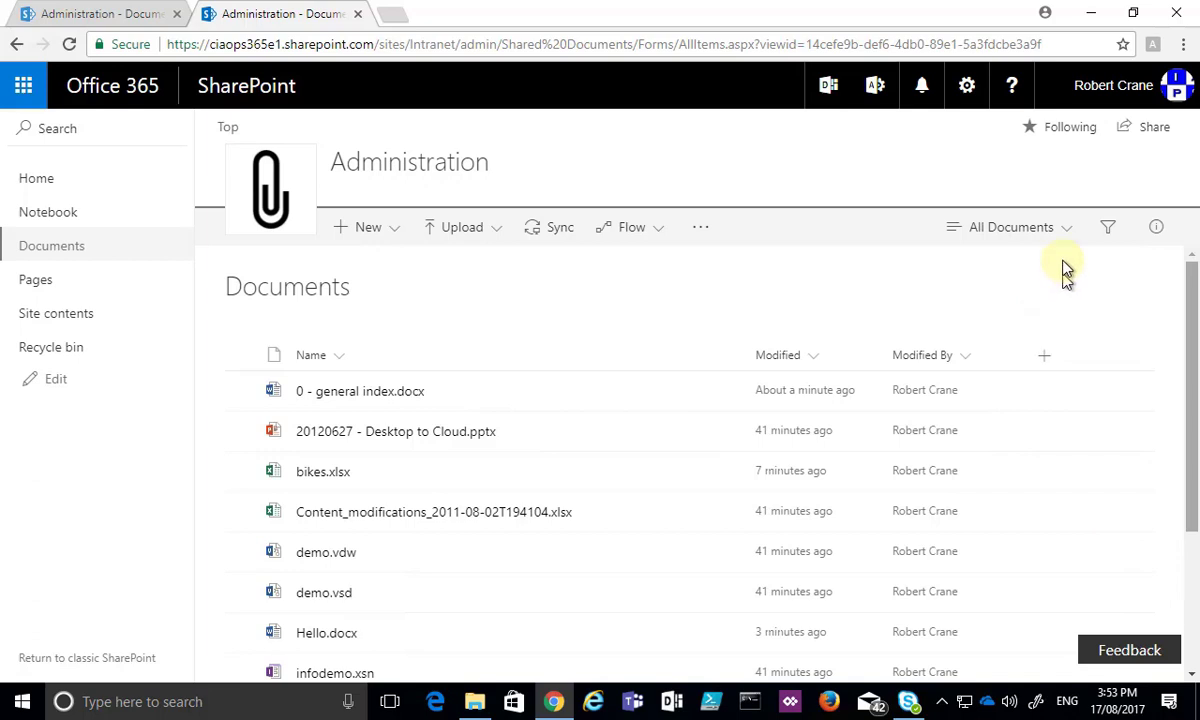
Filter the documents by the Word and pdf types, clear the filters and close the filter options
left_click(1110, 230)
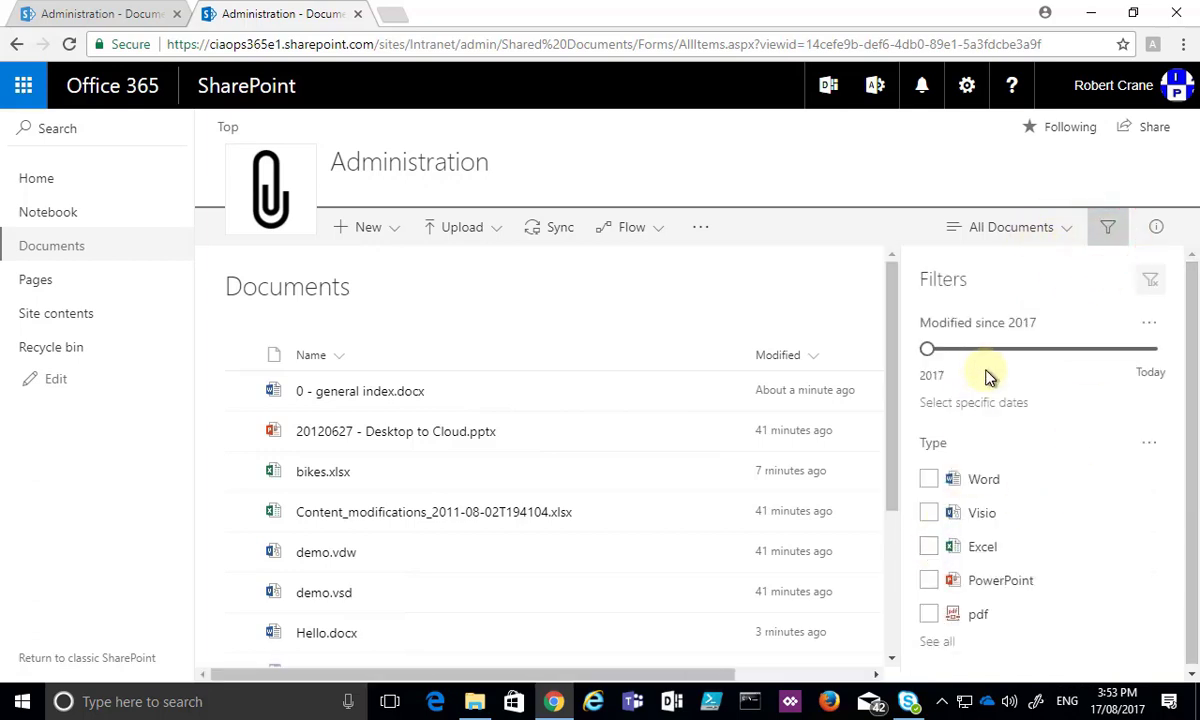
left_click(930, 482)
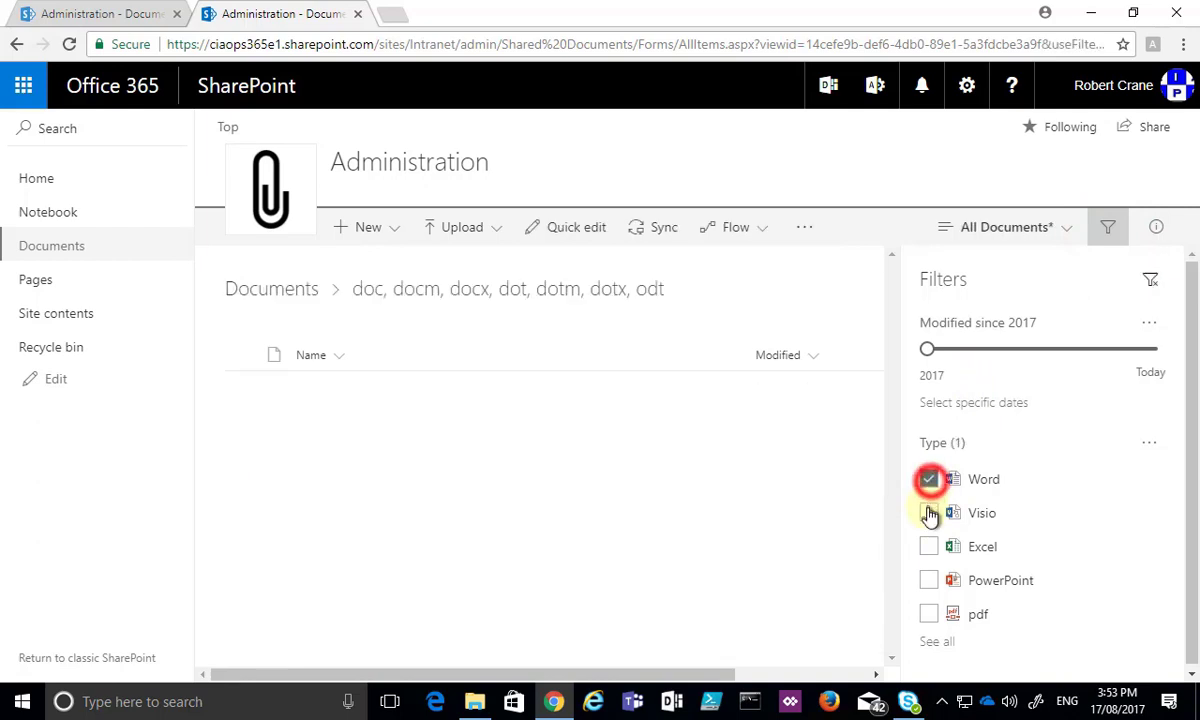
left_click(929, 616)
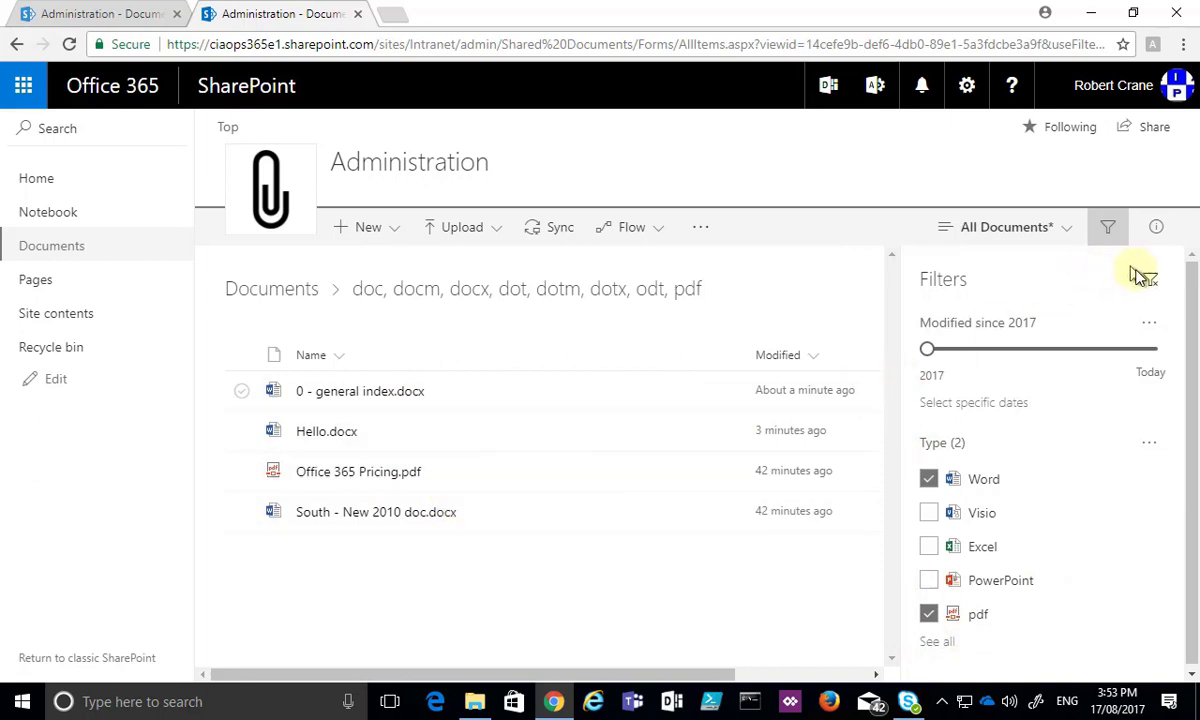
left_click(1155, 284)
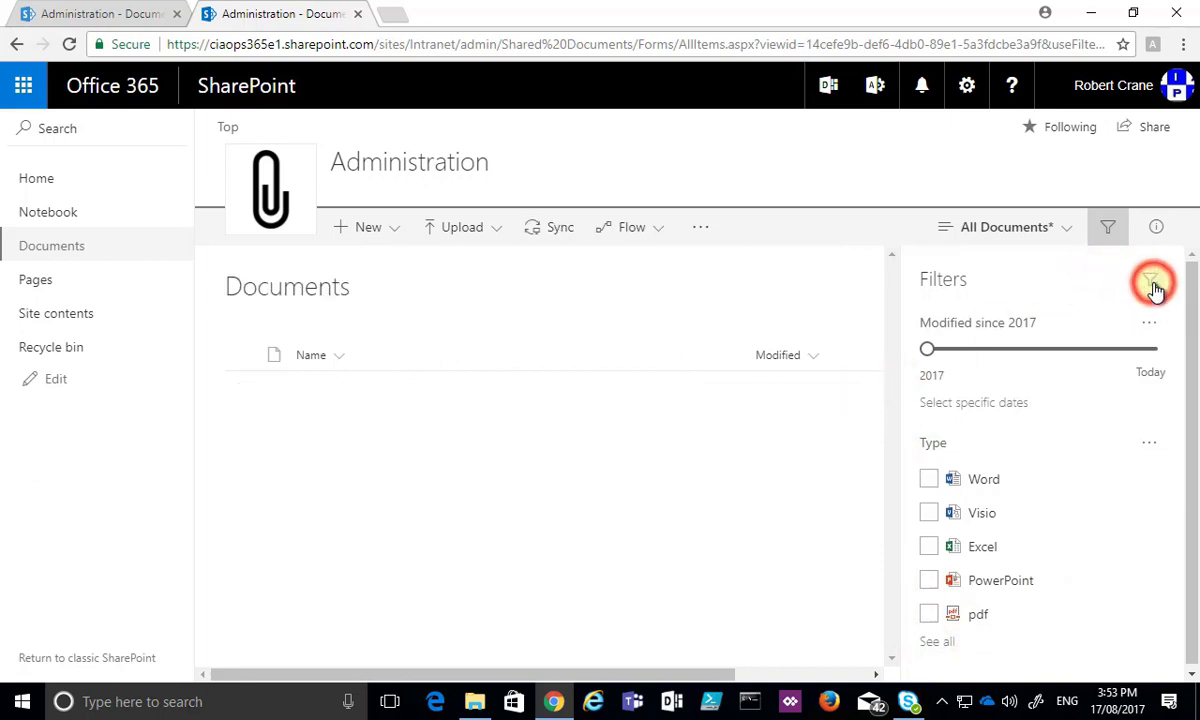
left_click(1108, 234)
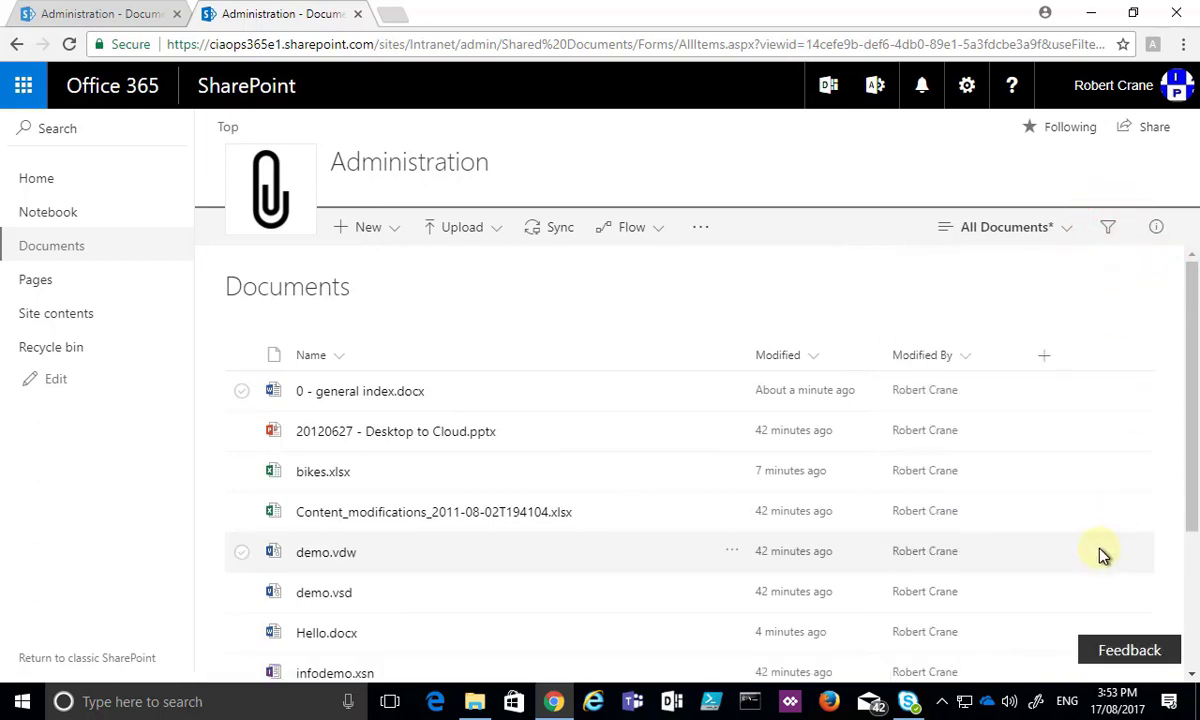
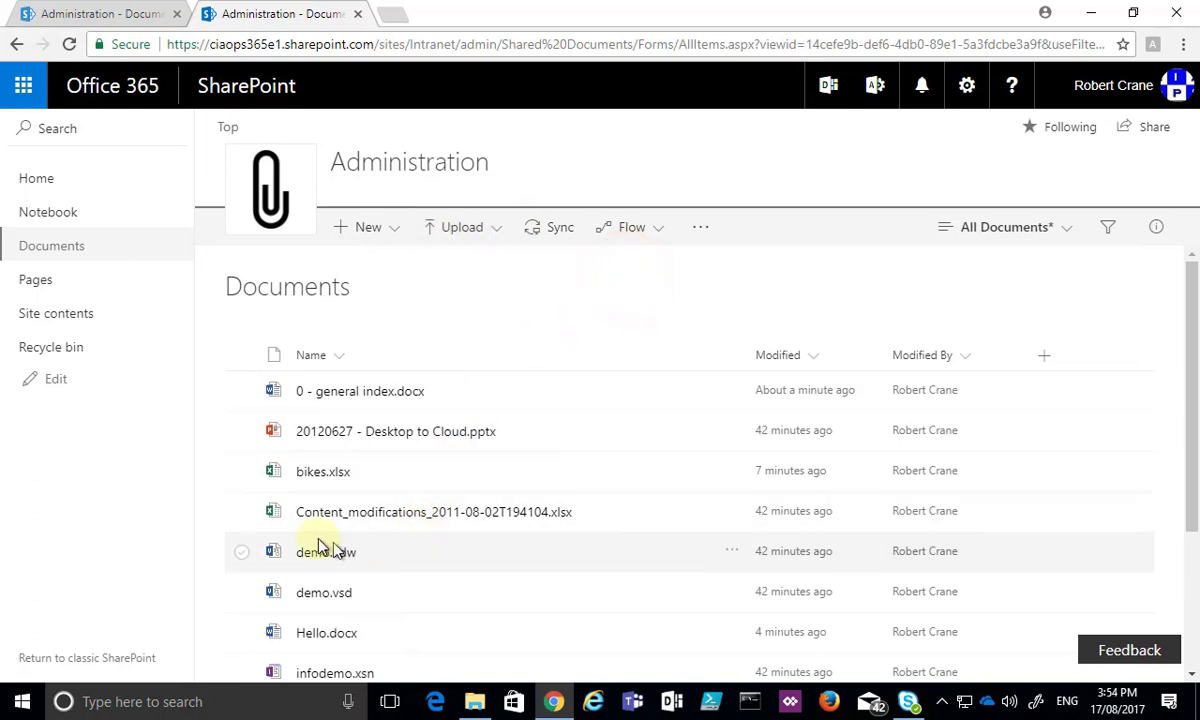
Examine the properties of bikes.xlsx, close its details and check the column types available for a new column
left_click(243, 474)
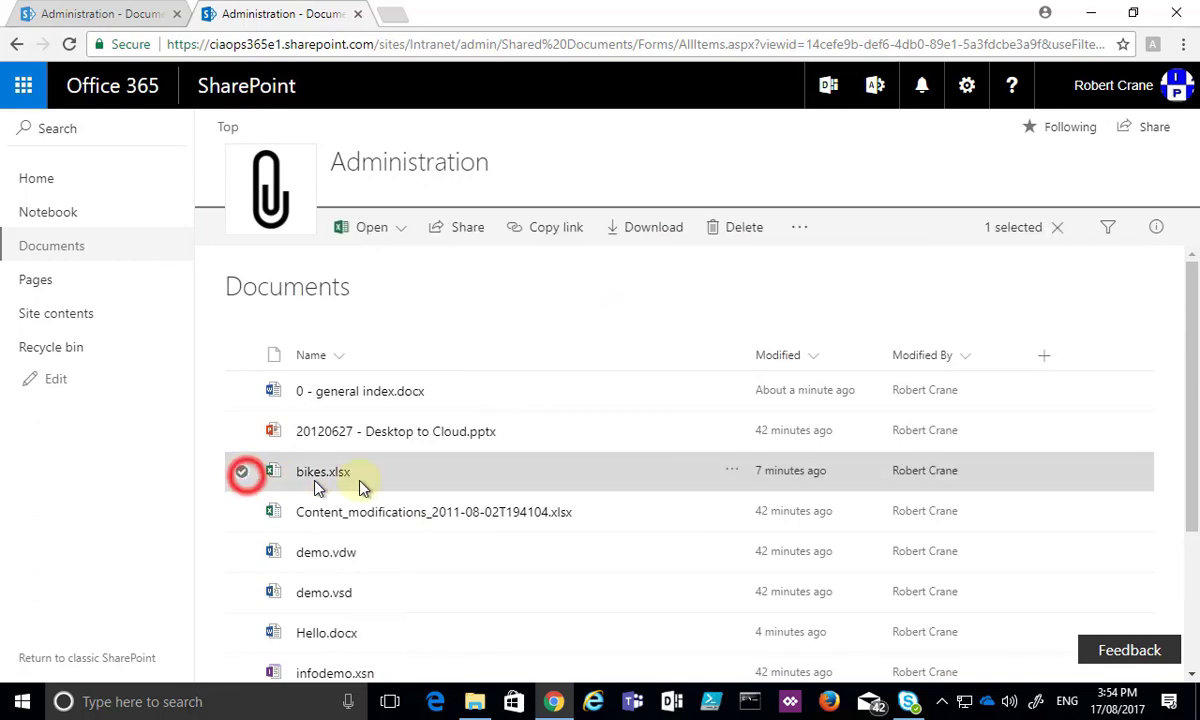
left_click(1156, 228)
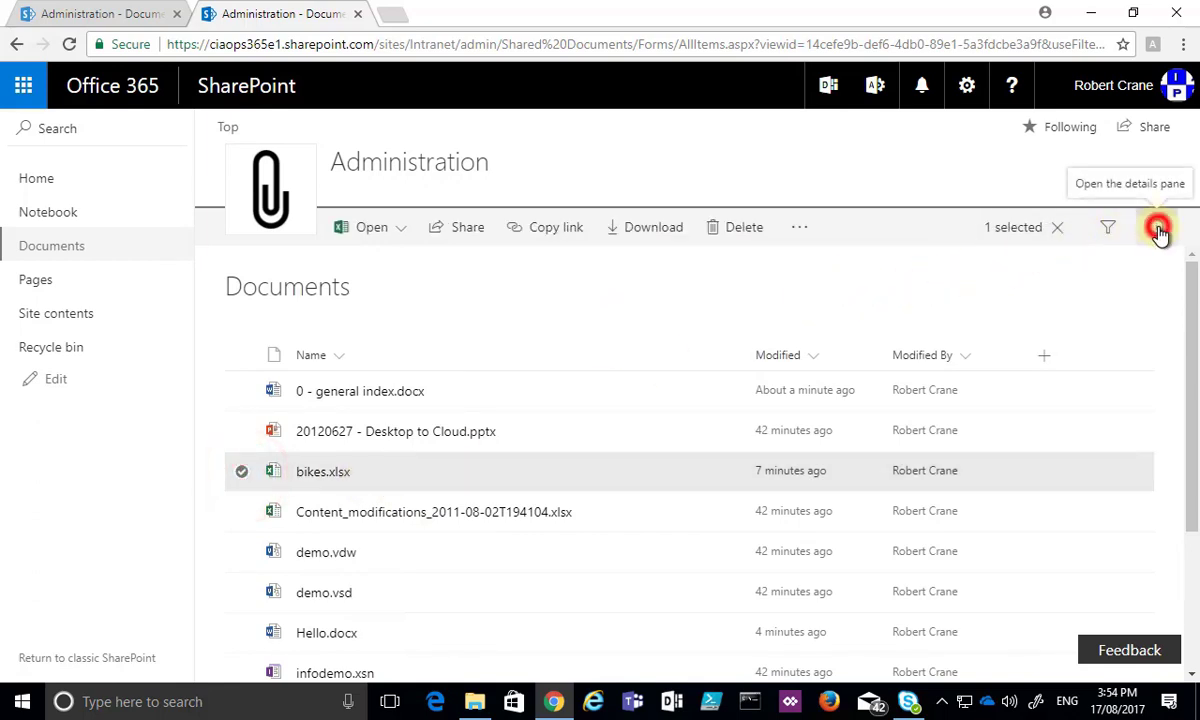
scroll(1045, 485, "down", 5)
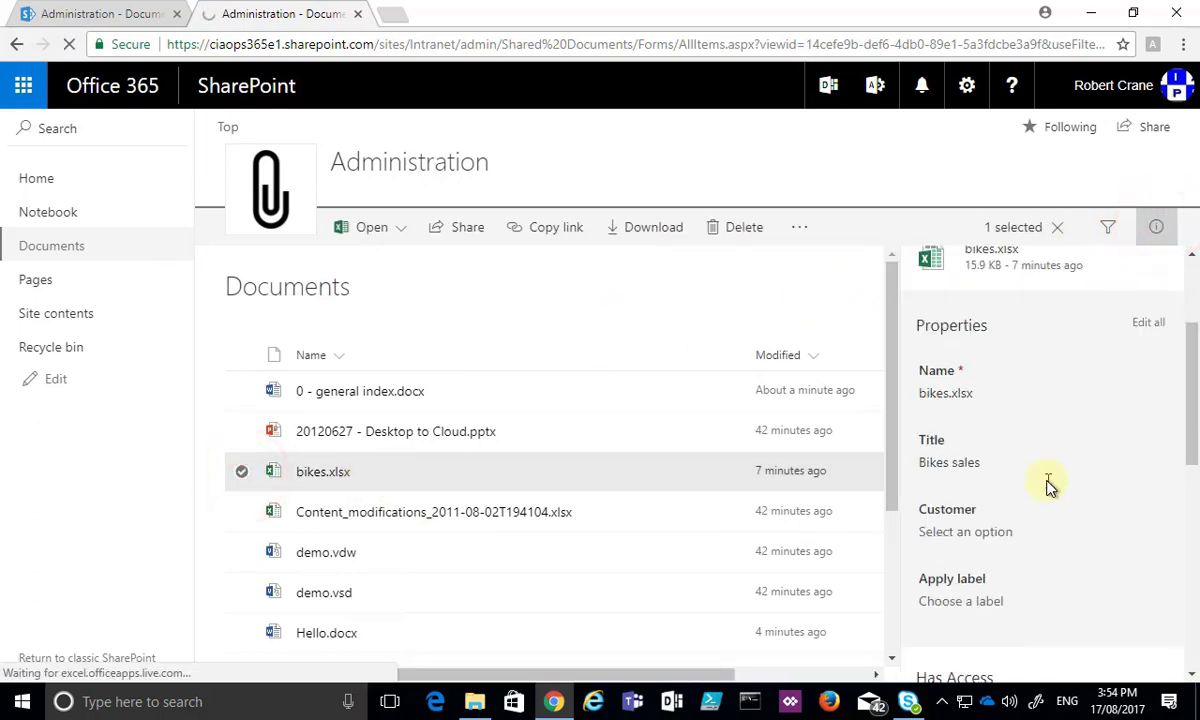
scroll(1045, 485, "up", 3)
left_click(1160, 232)
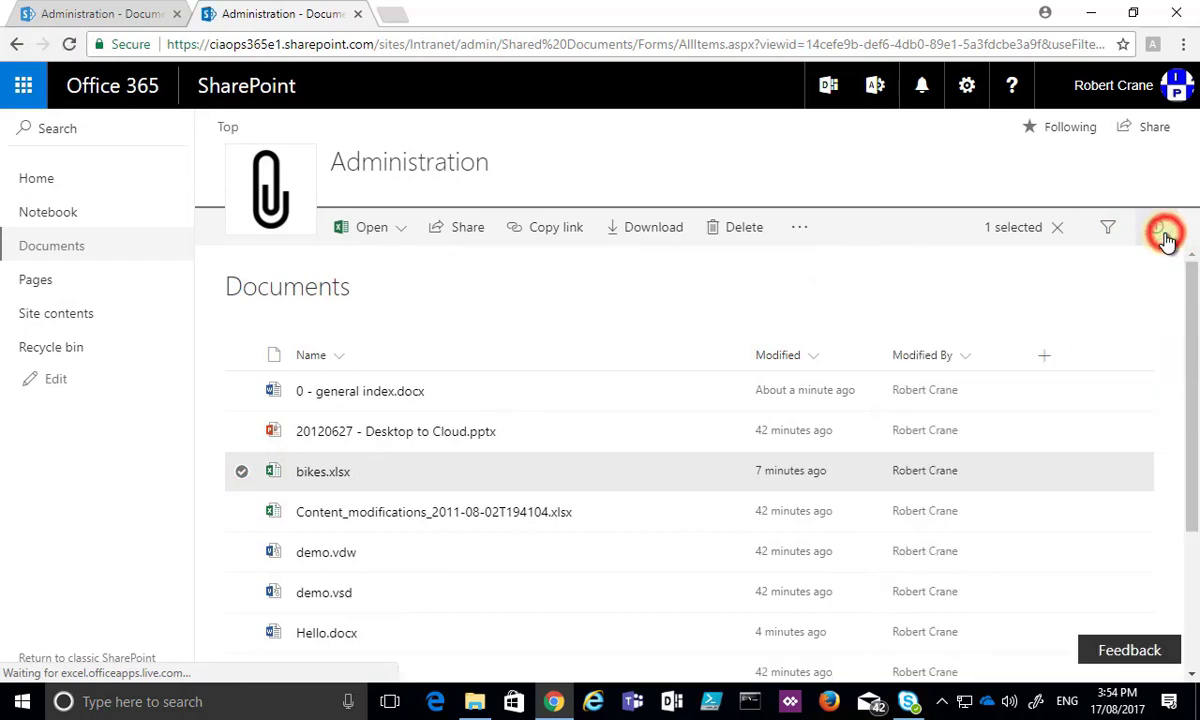
left_click(1045, 358)
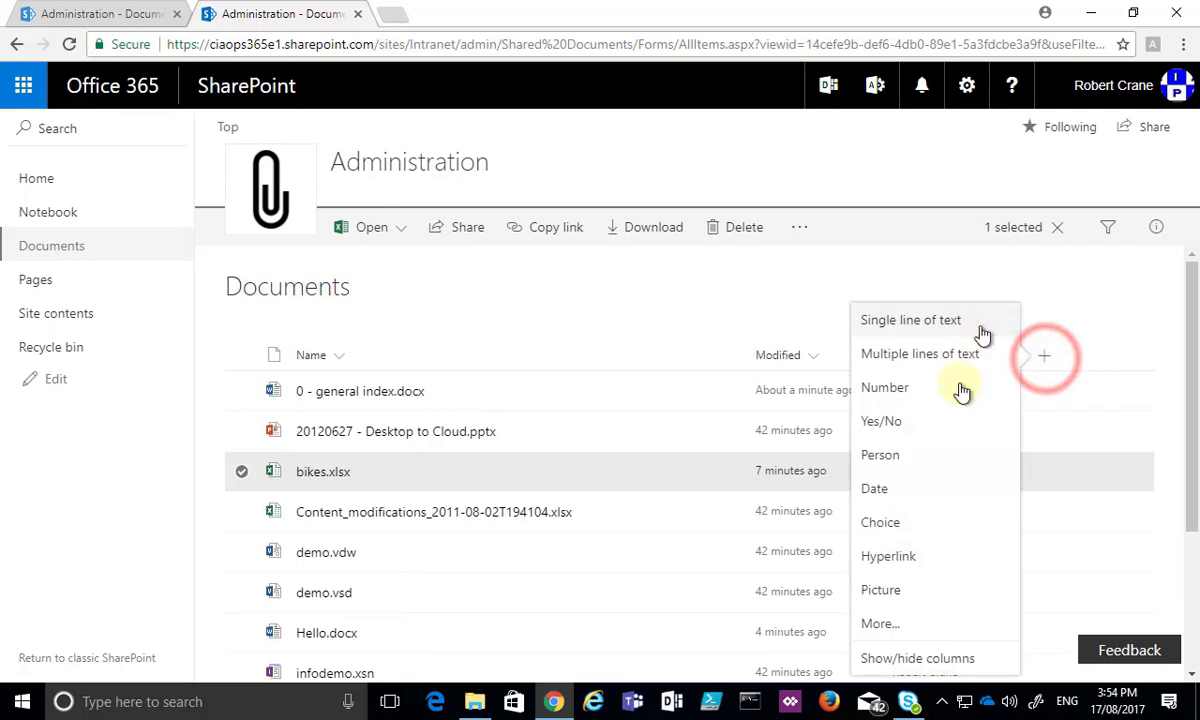
left_click(1100, 302)
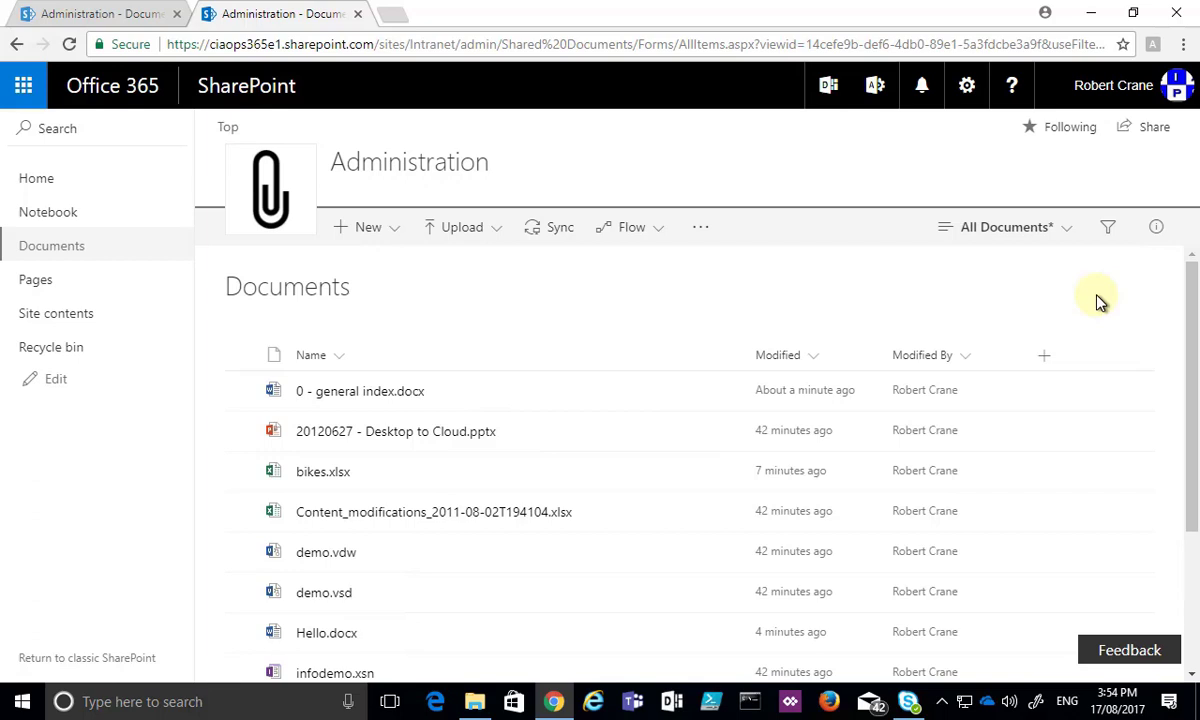
Show the documents as Tiles, then return to the List layout
left_click(1058, 228)
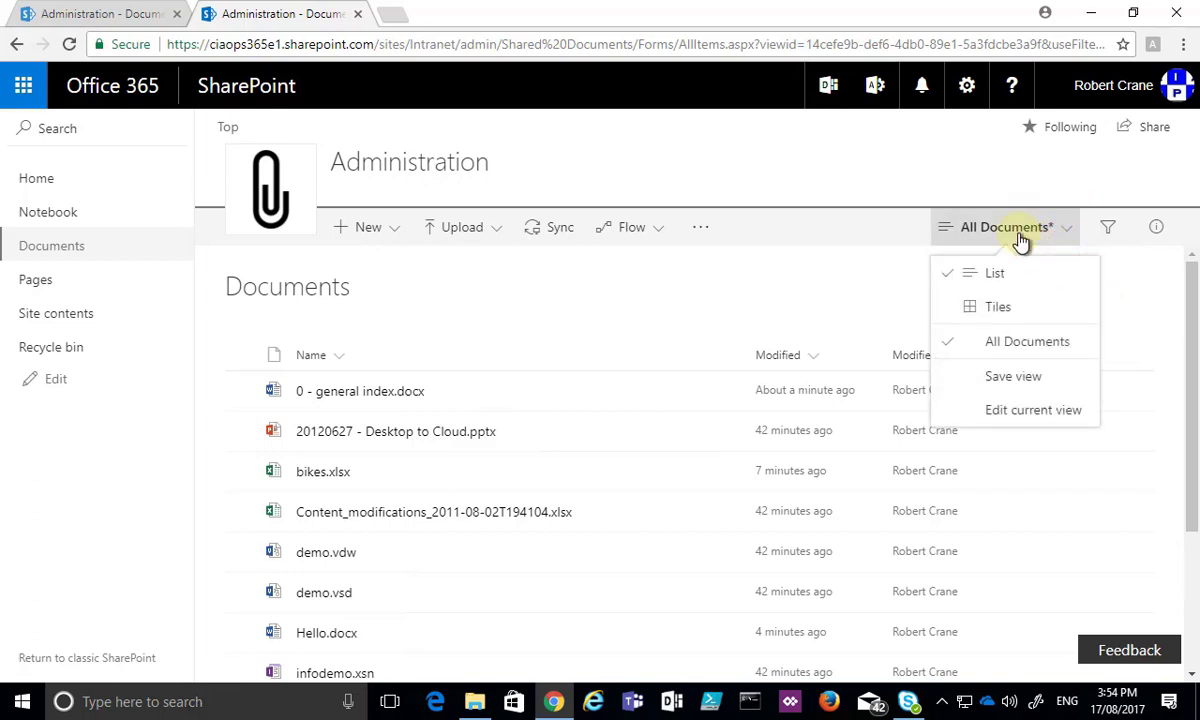
left_click(1002, 306)
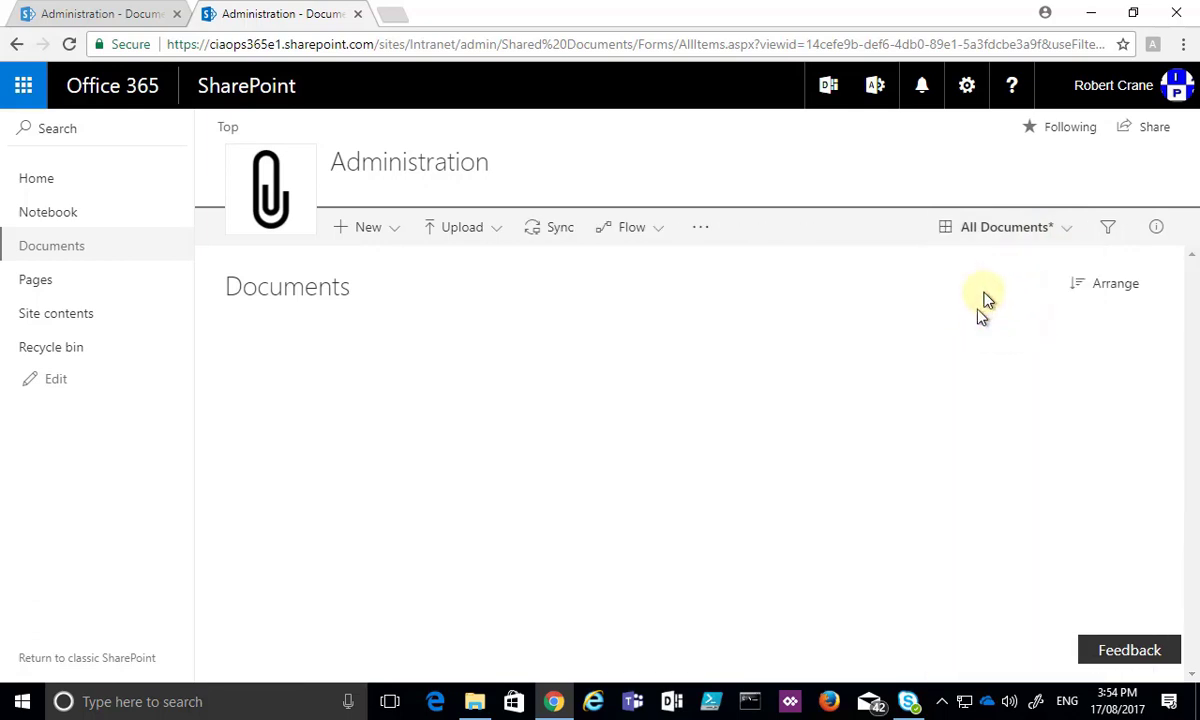
left_click(1018, 228)
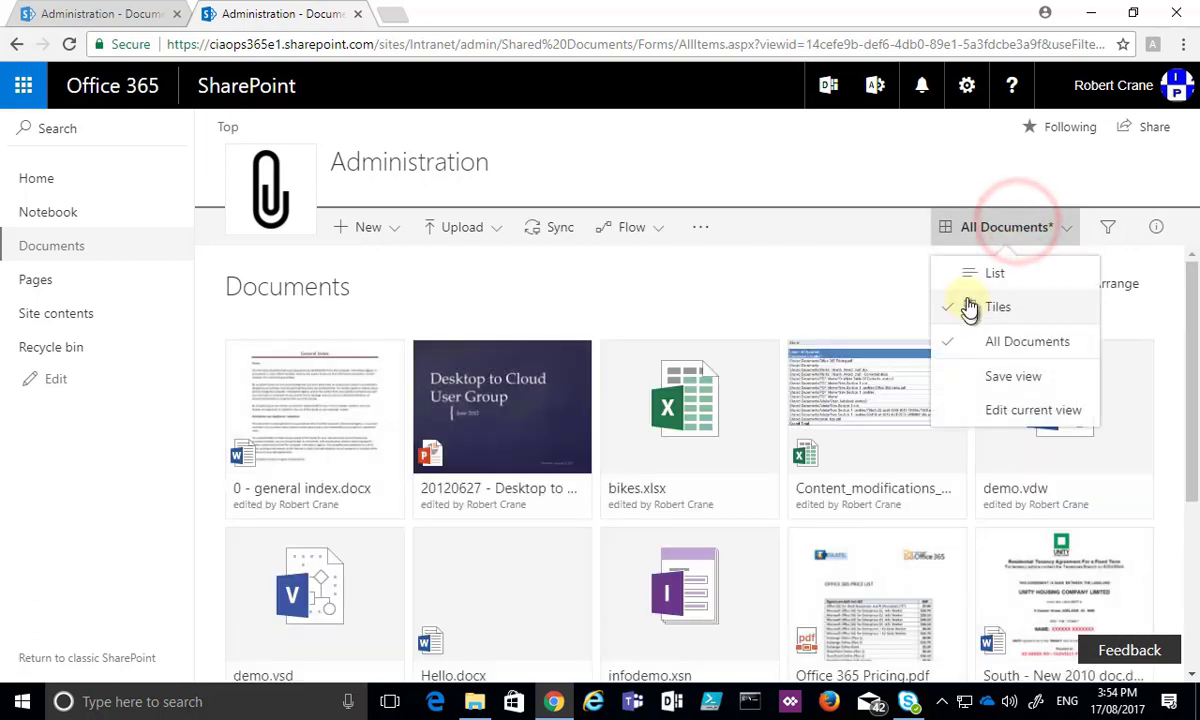
left_click(962, 275)
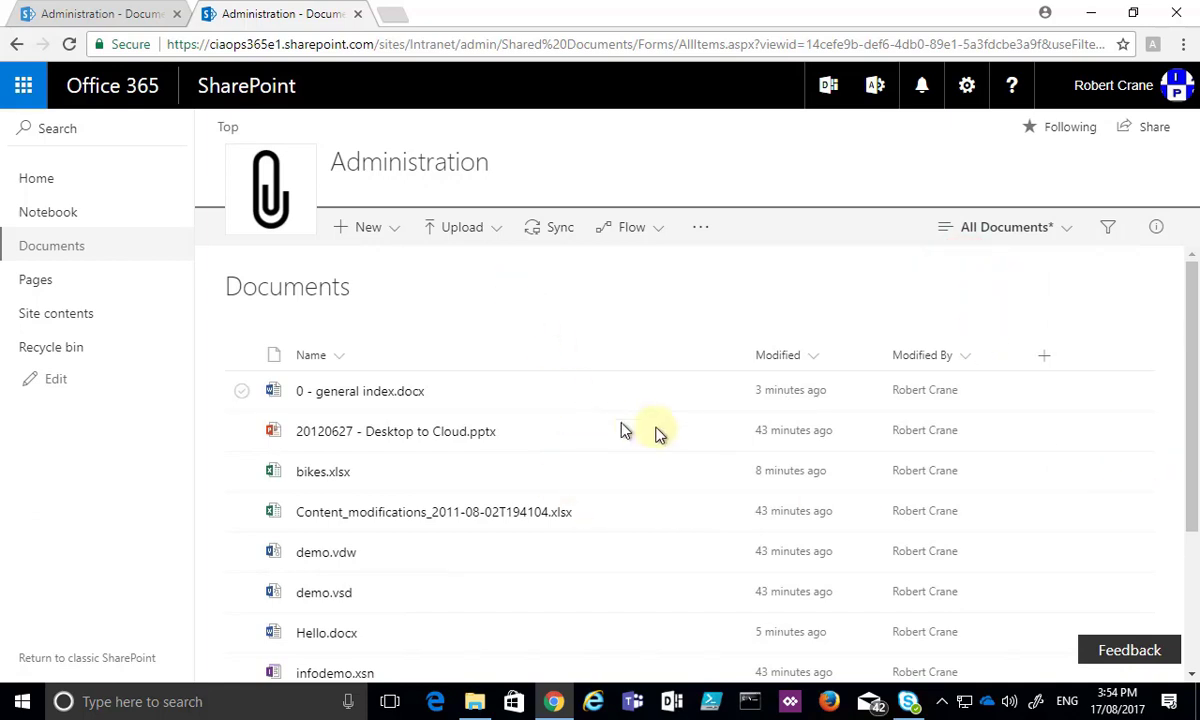
Sort the documents by Name from A to Z and check the sorting, filtering and grouping options of the Modified column
left_click(545, 357)
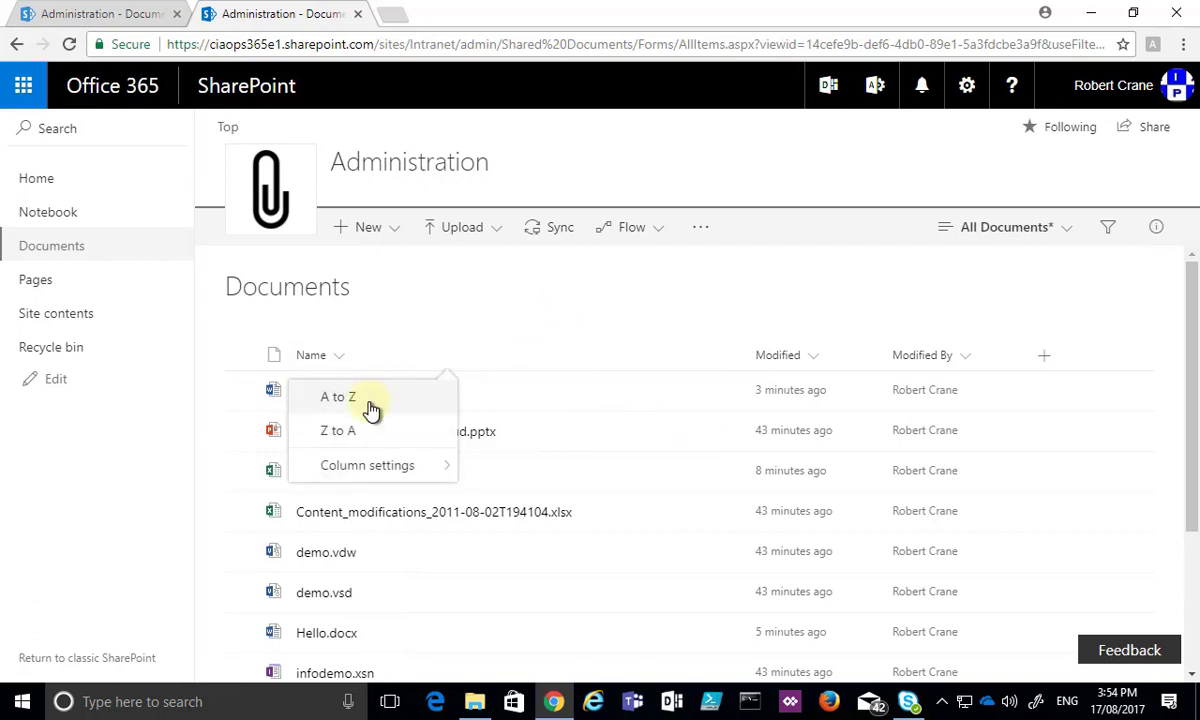
left_click(367, 402)
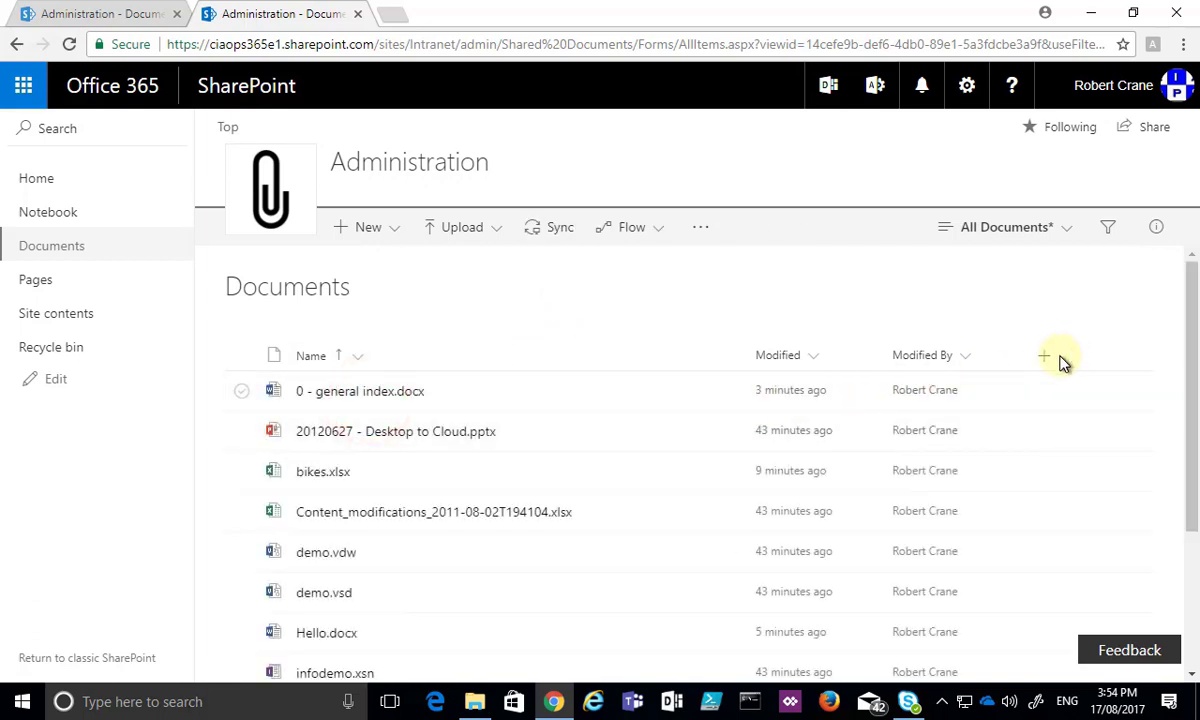
left_click(807, 354)
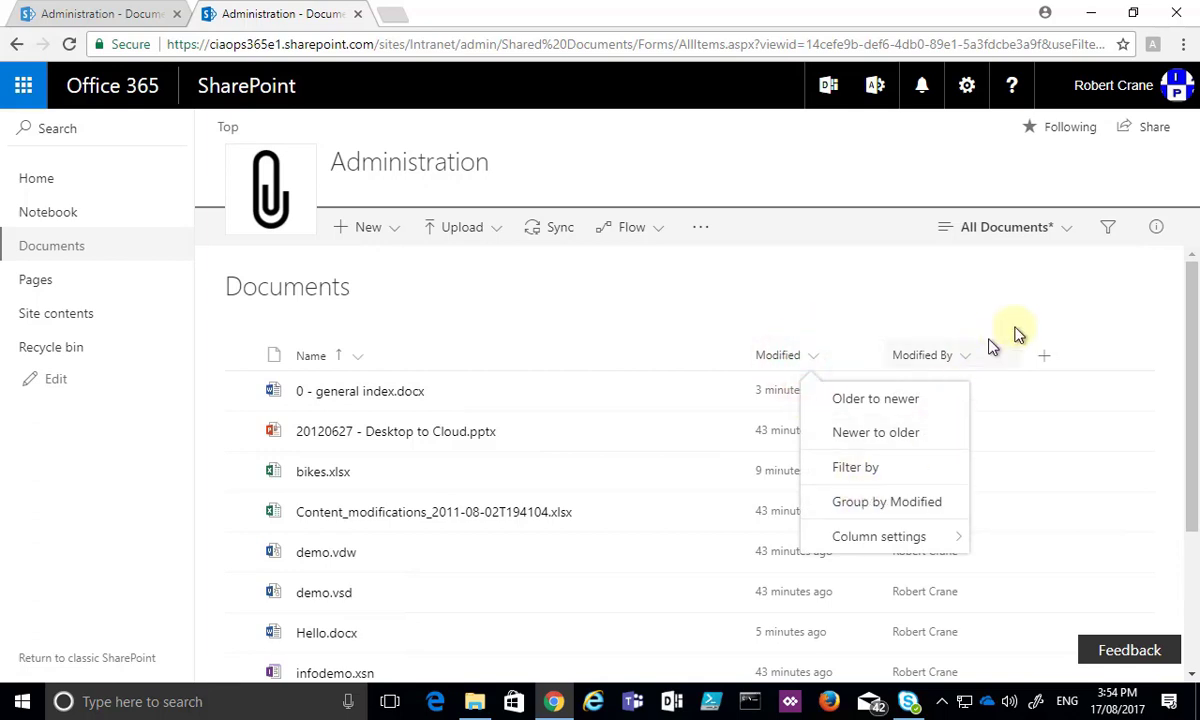
Filter the documents by the Visio and PowerPoint types, close the filter options and reload the Documents library to discard the temporary view changes
left_click(1107, 231)
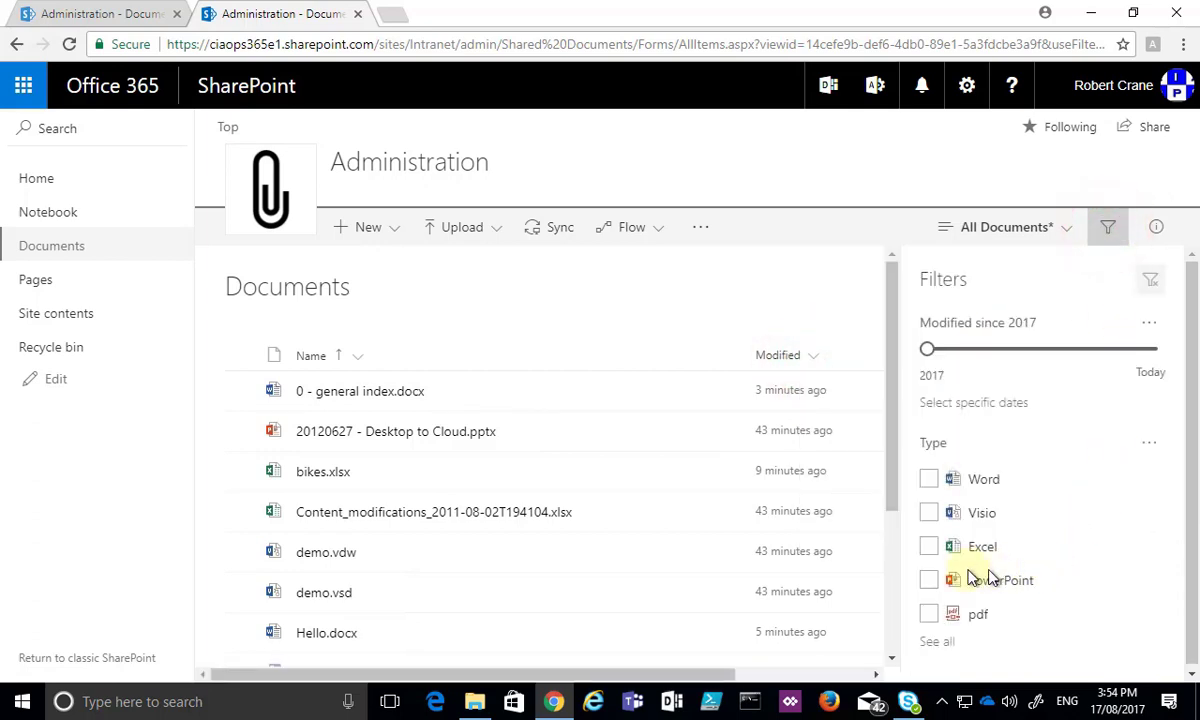
left_click(928, 512)
left_click(928, 580)
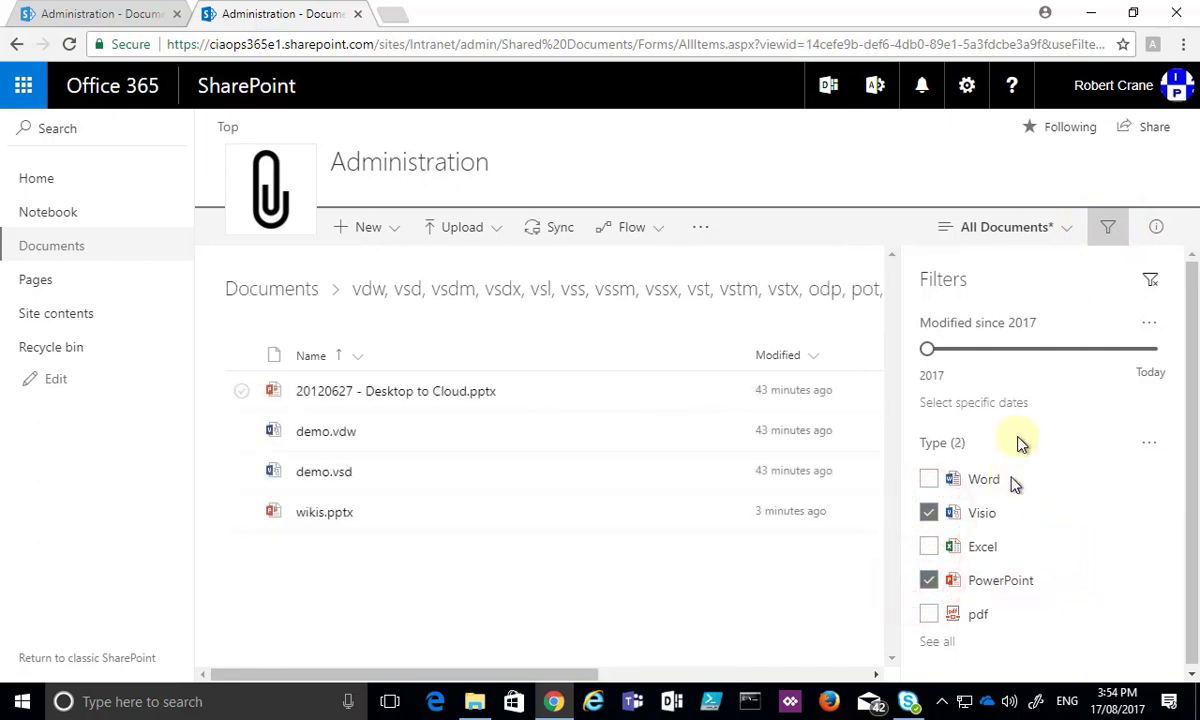
left_click(1108, 230)
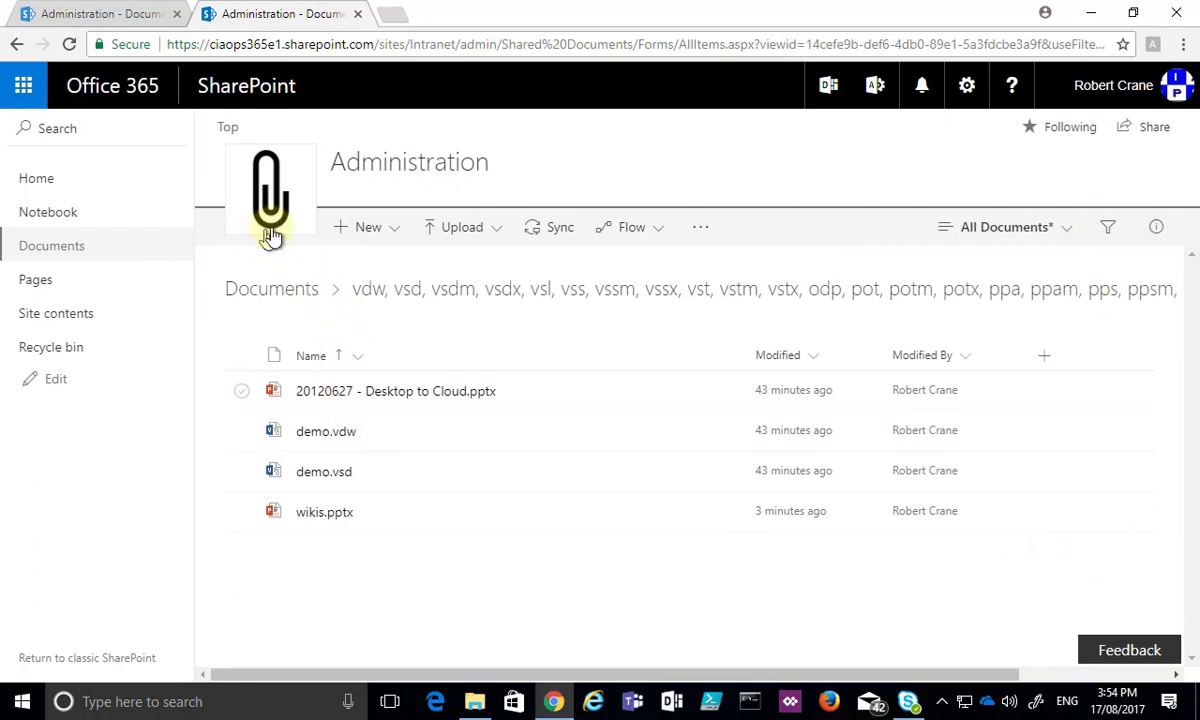
left_click(66, 252)
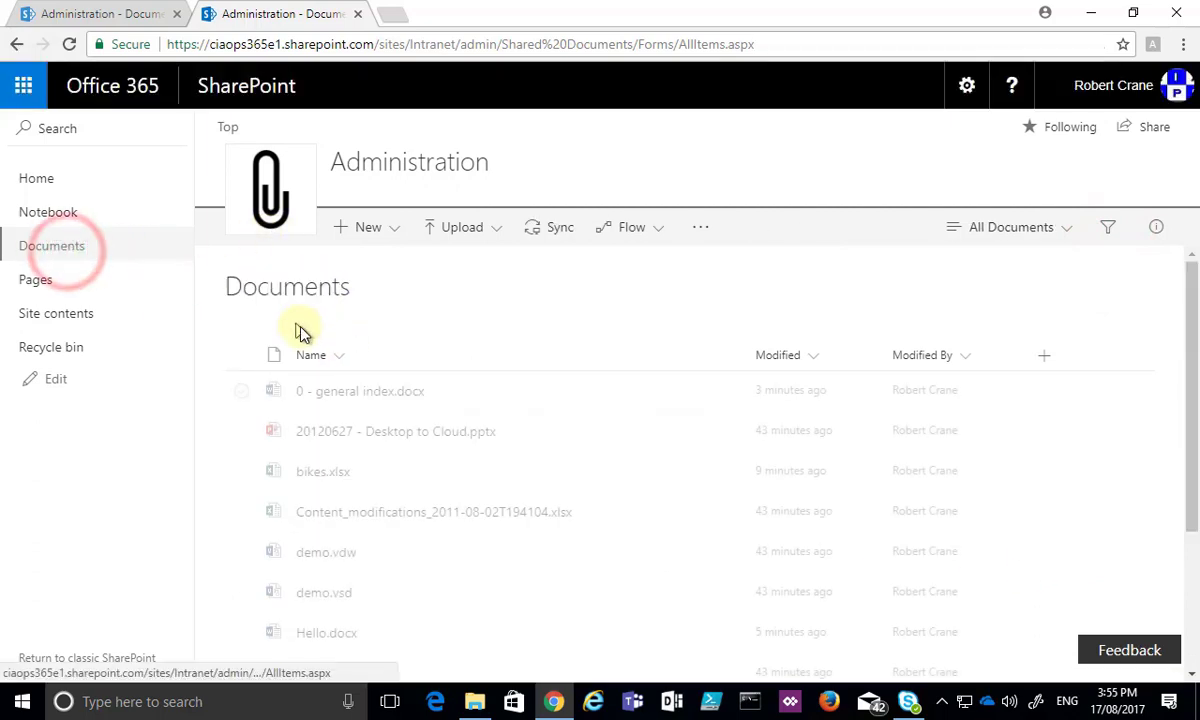